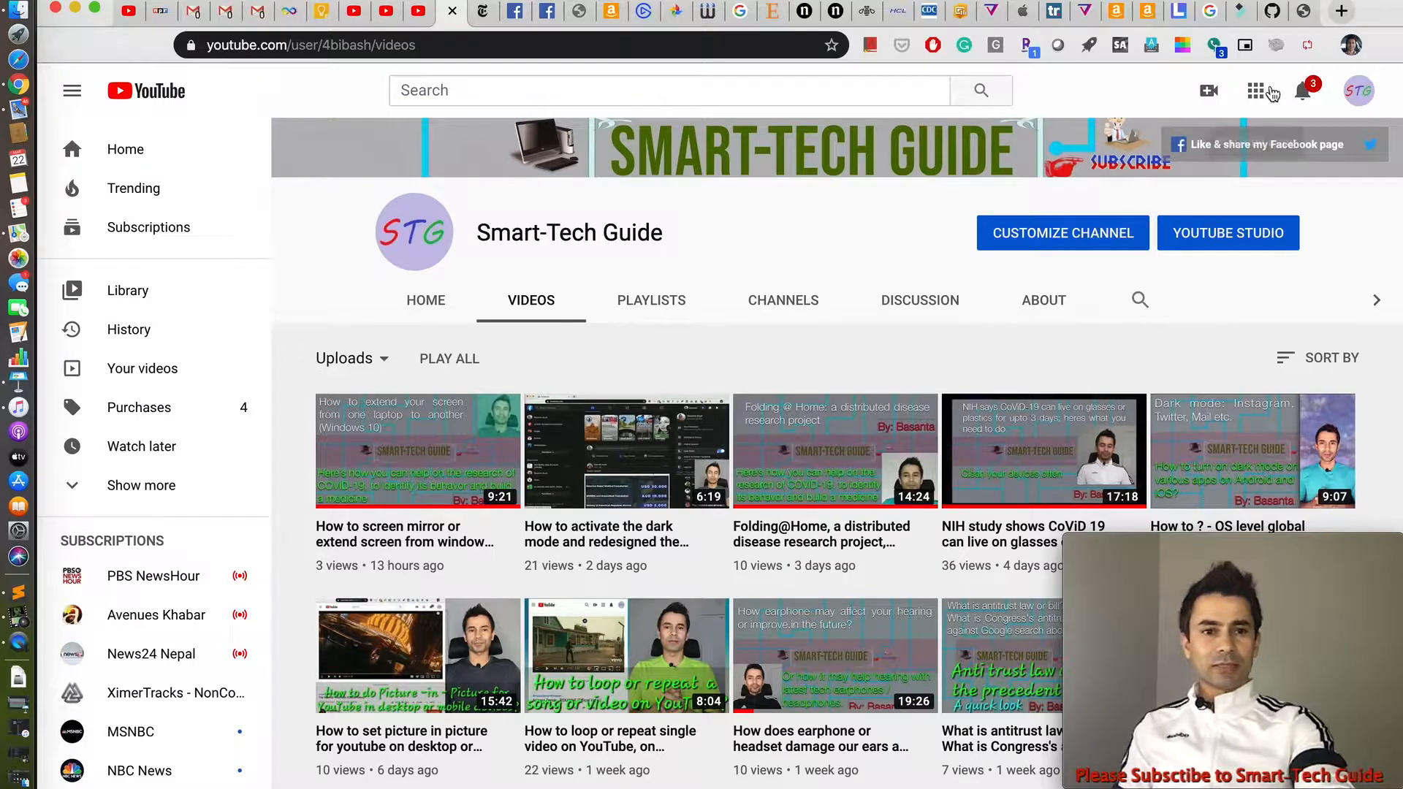
# - Look over the features on the CamTwist Studio website's home page and the compatibility information on its download page
pyautogui.click(1303, 10)
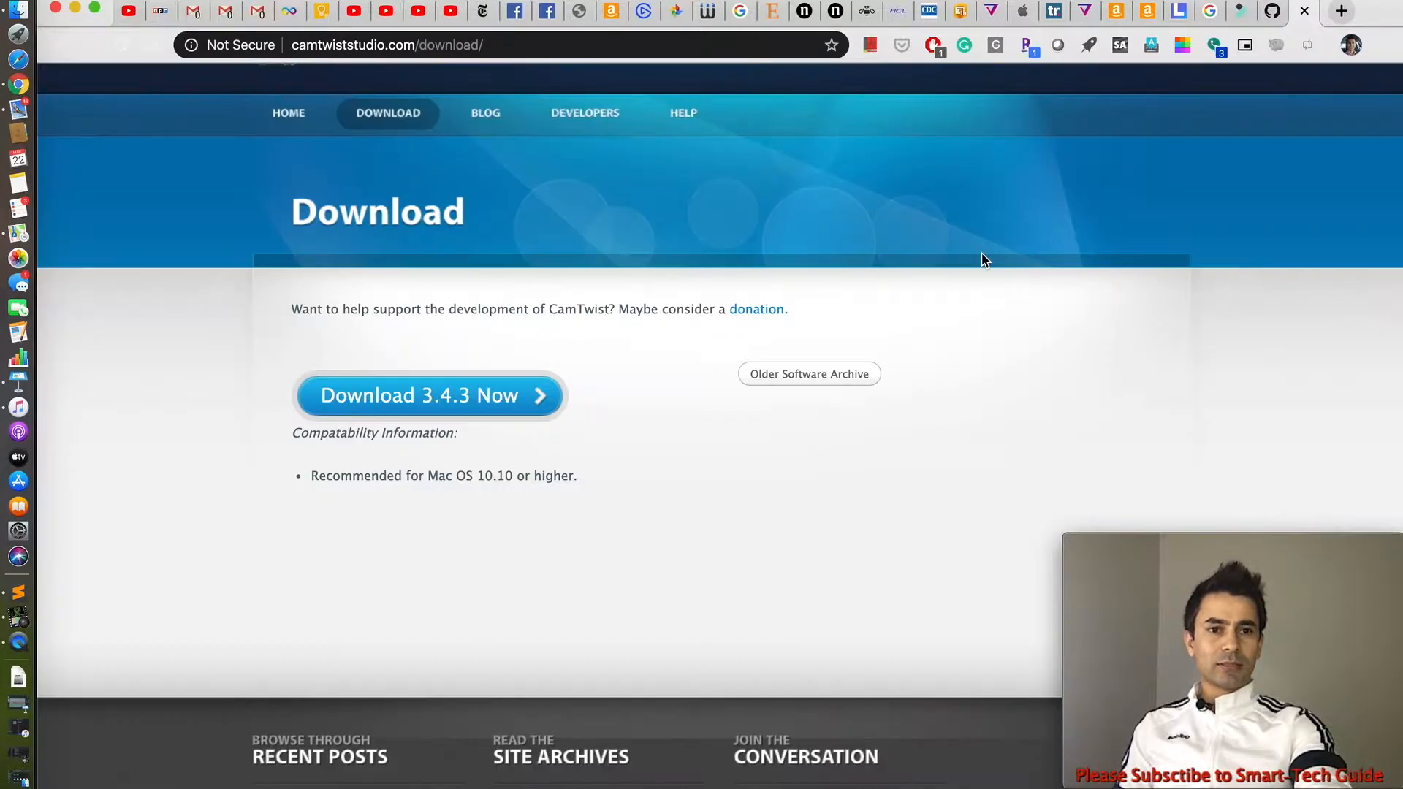
pyautogui.scroll(2, 740, 290)
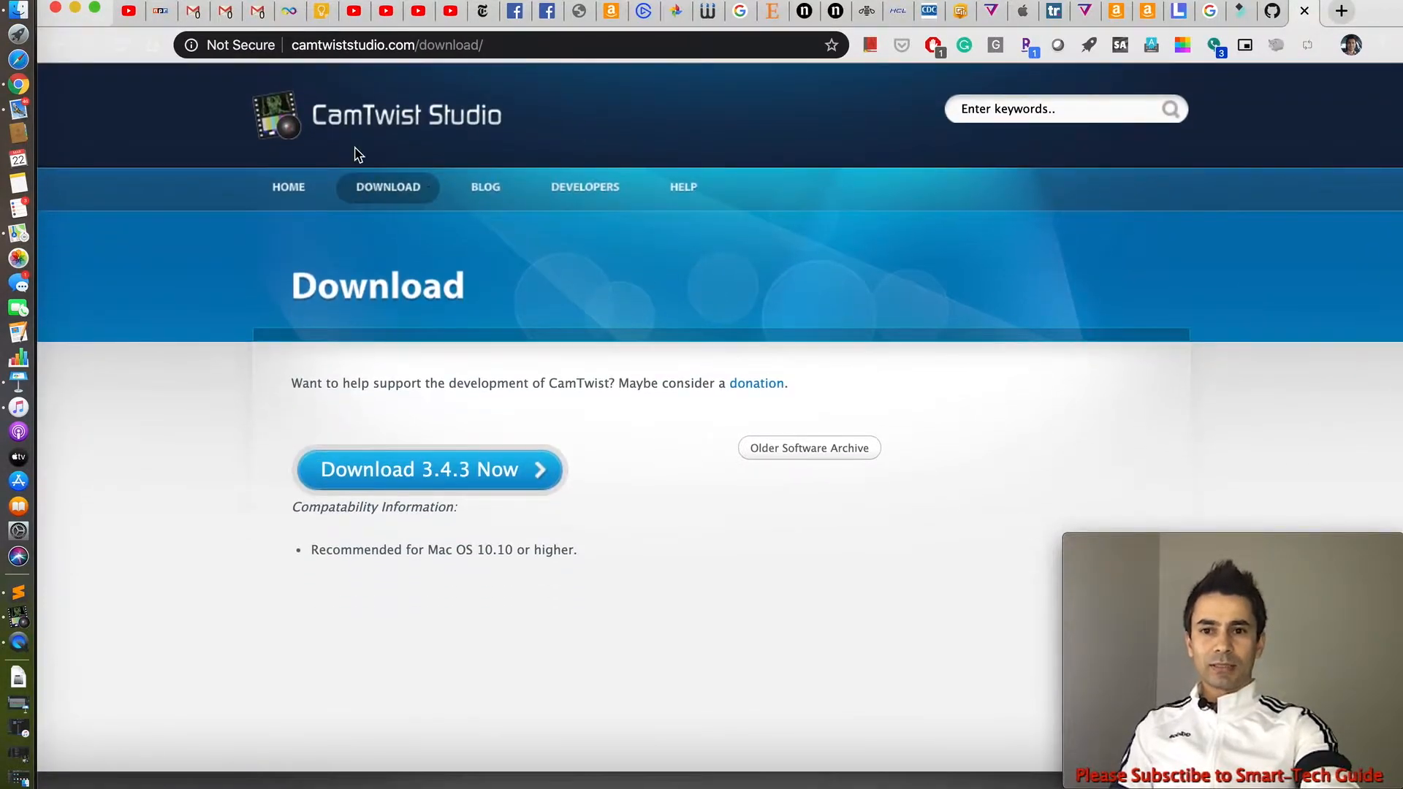
pyautogui.click(303, 191)
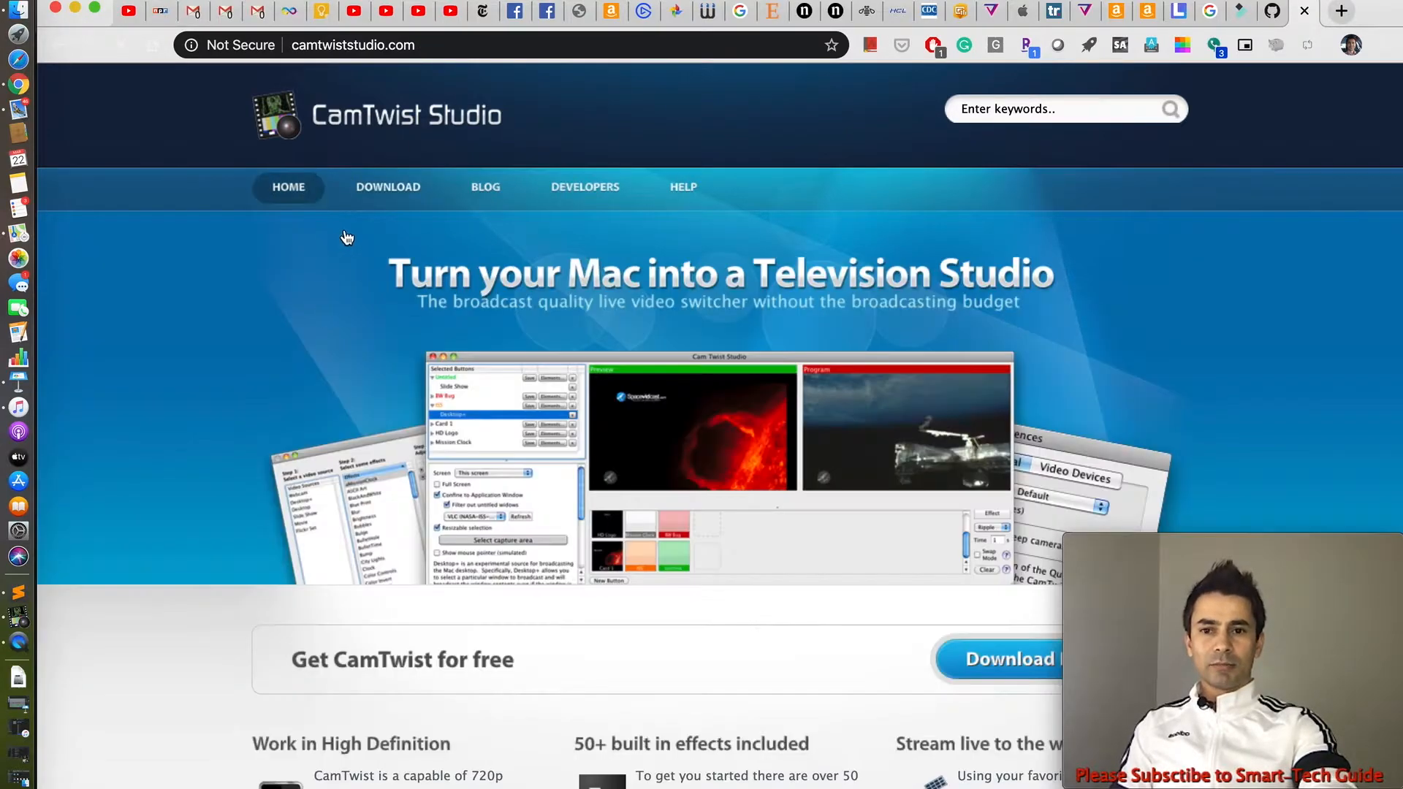
pyautogui.scroll(-10, 401, 496)
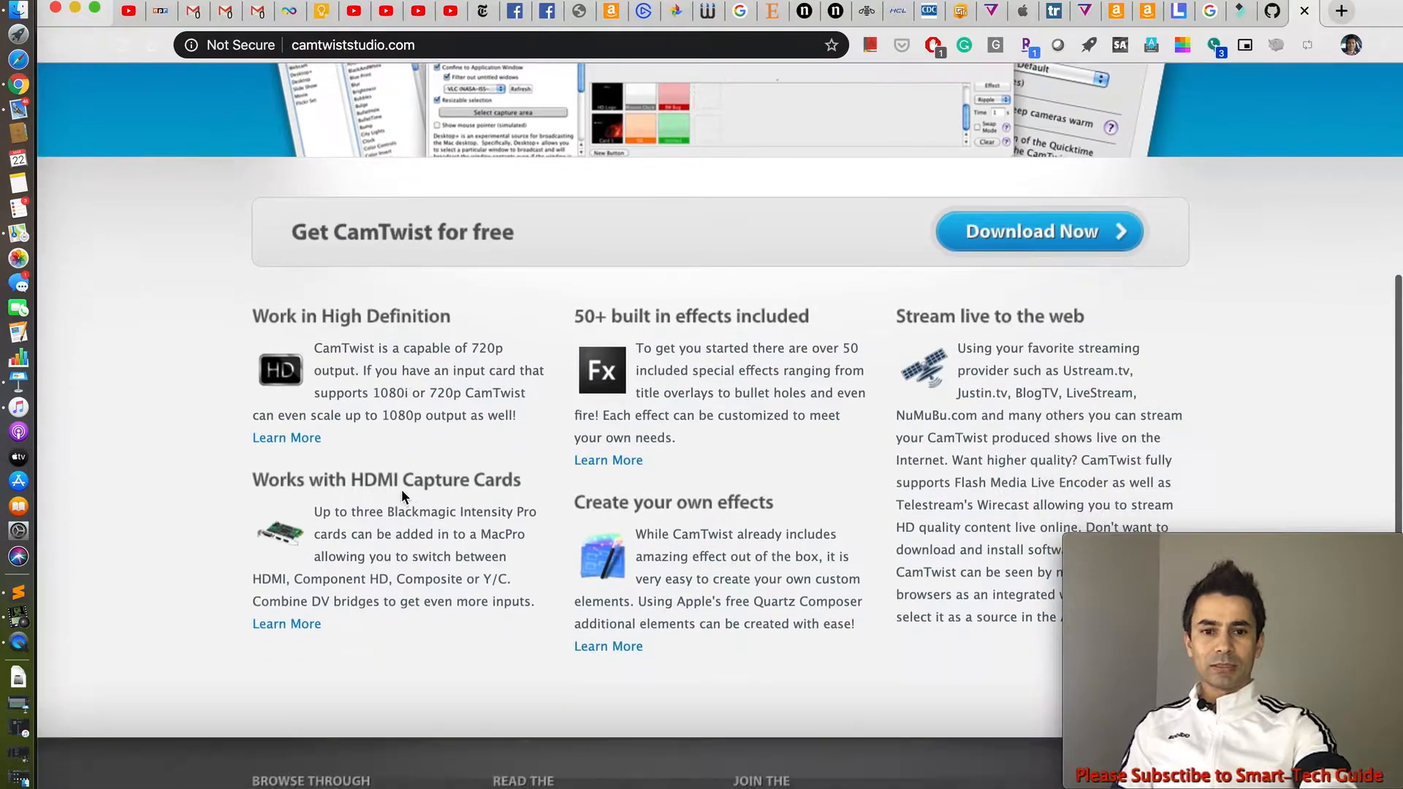
pyautogui.scroll(9, 401, 494)
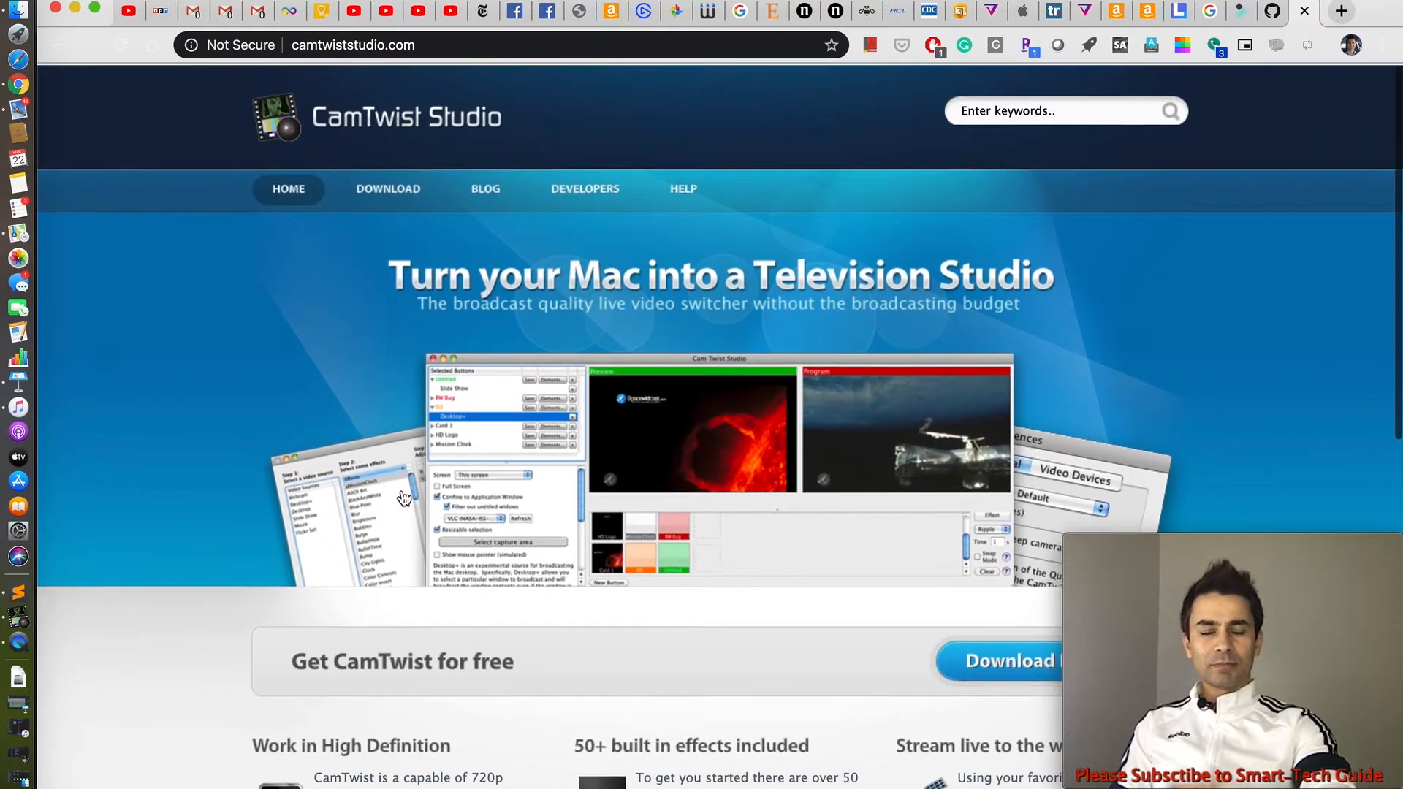
pyautogui.scroll(-1, 404, 499)
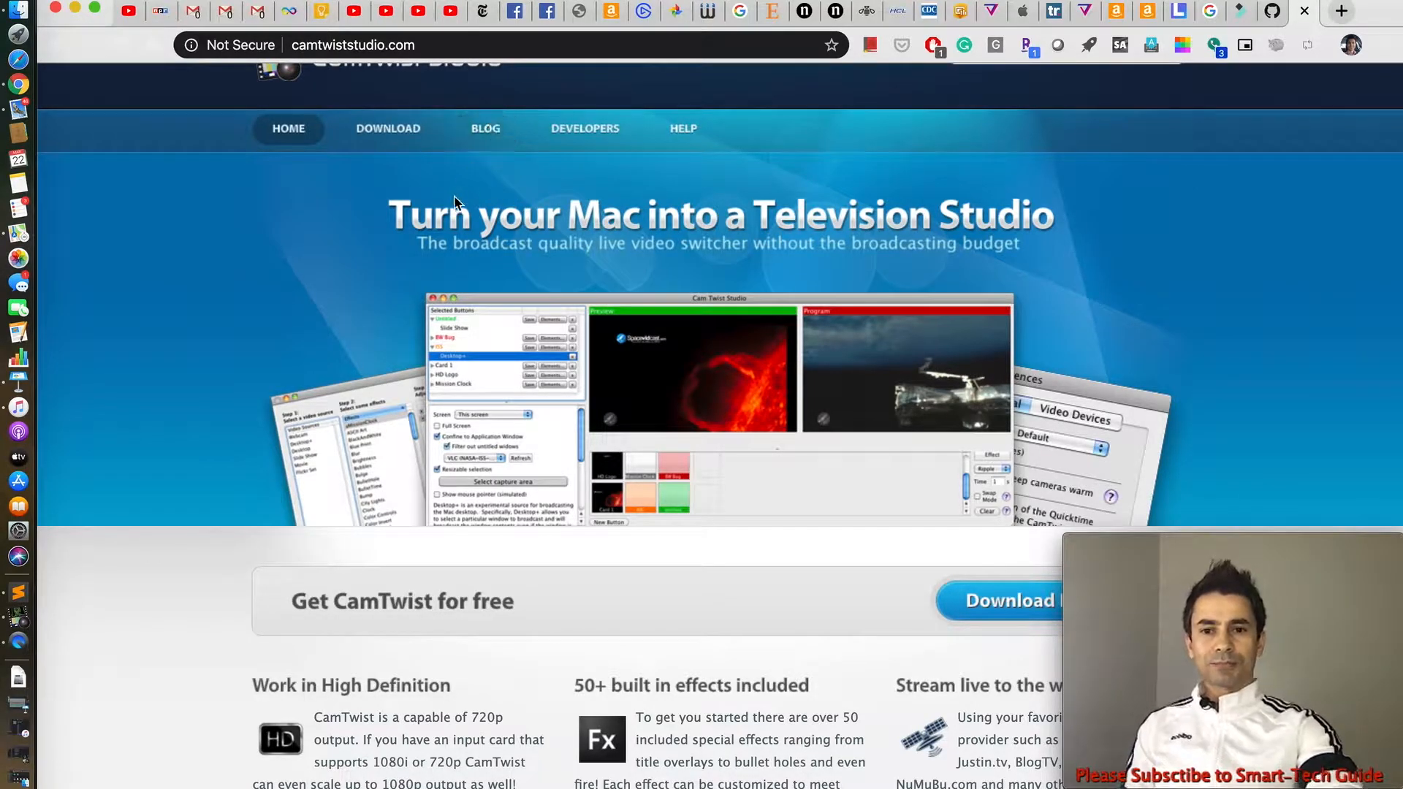
pyautogui.click(393, 138)
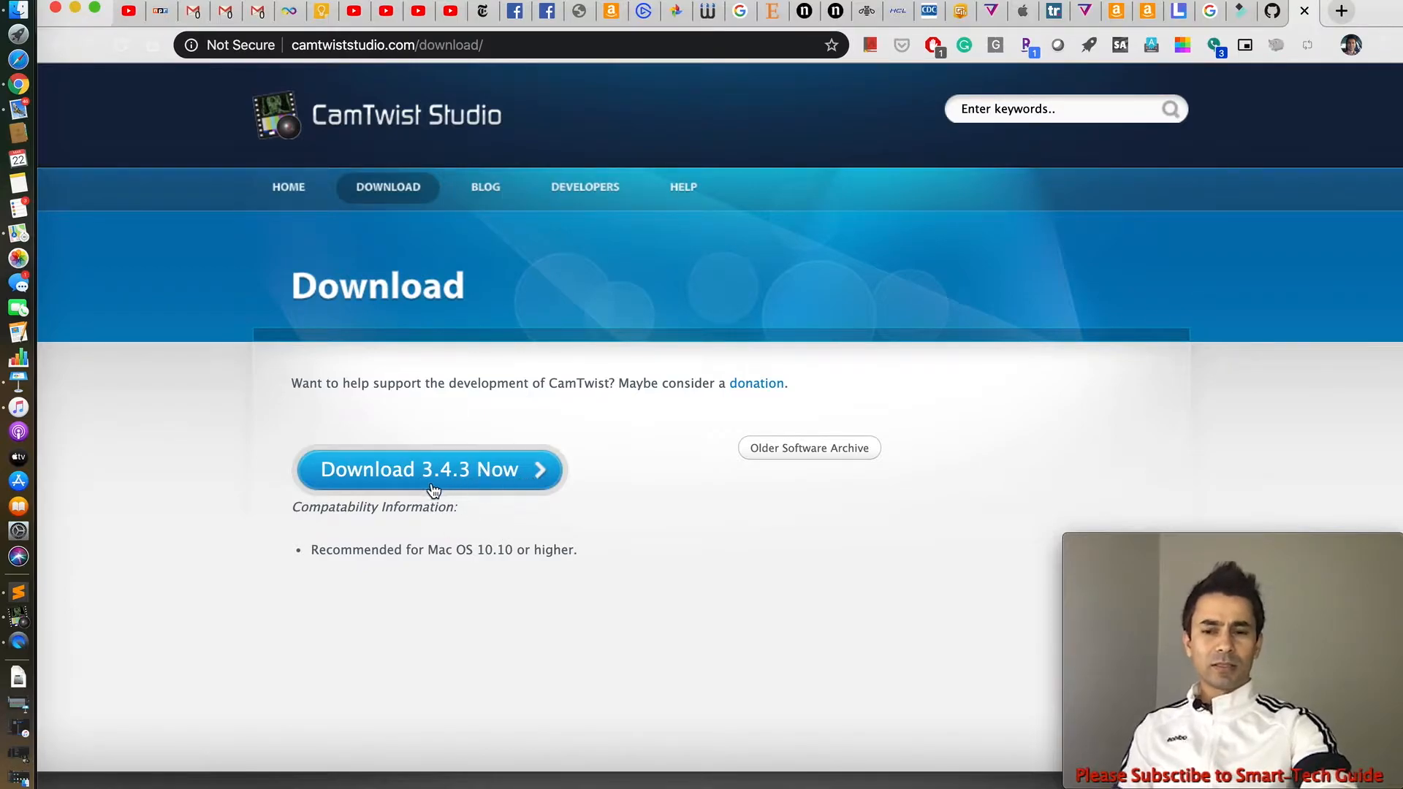
pyautogui.scroll(-5, 519, 416)
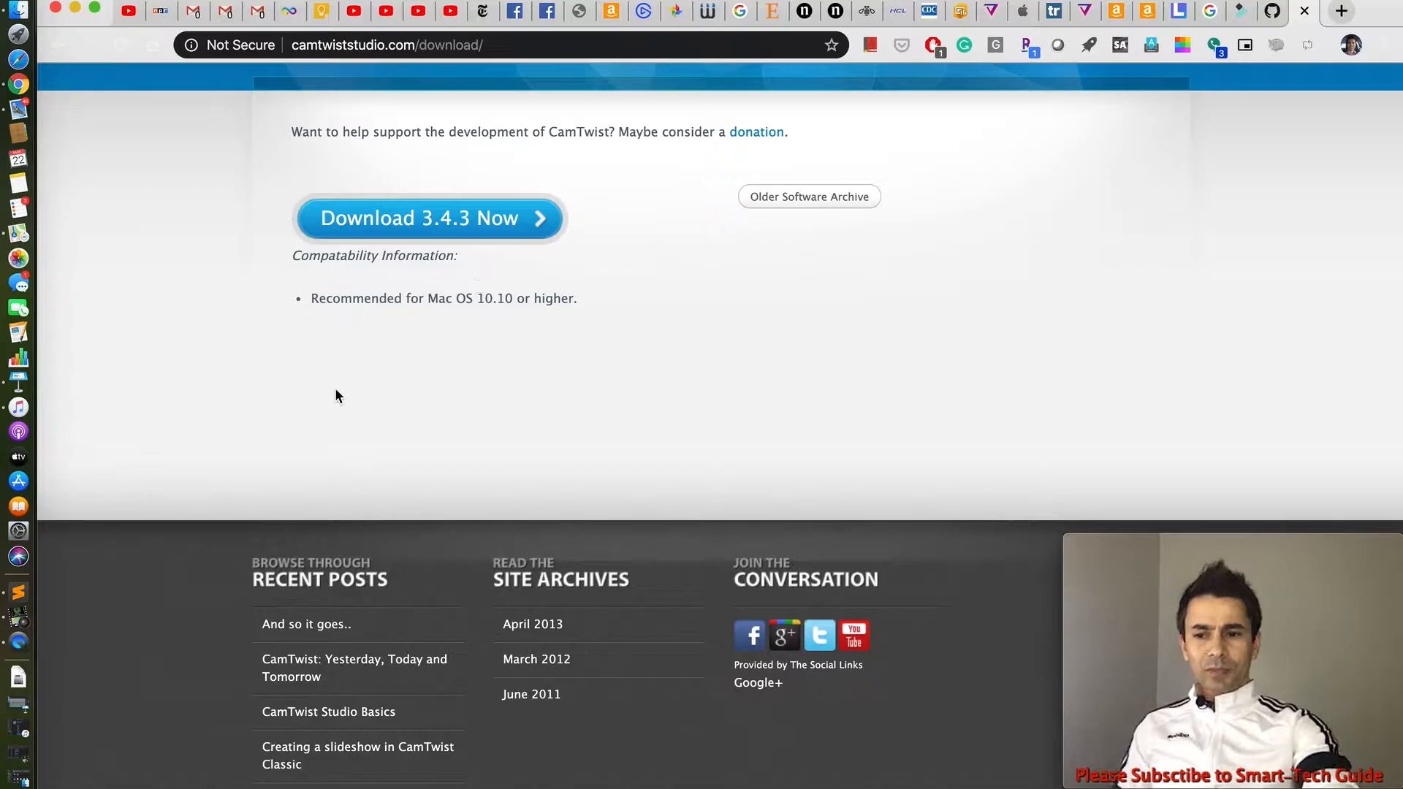
# - Switch to CamTwist and view the camera setting of the Webcam source among the effects in use
pyautogui.click(20, 620)
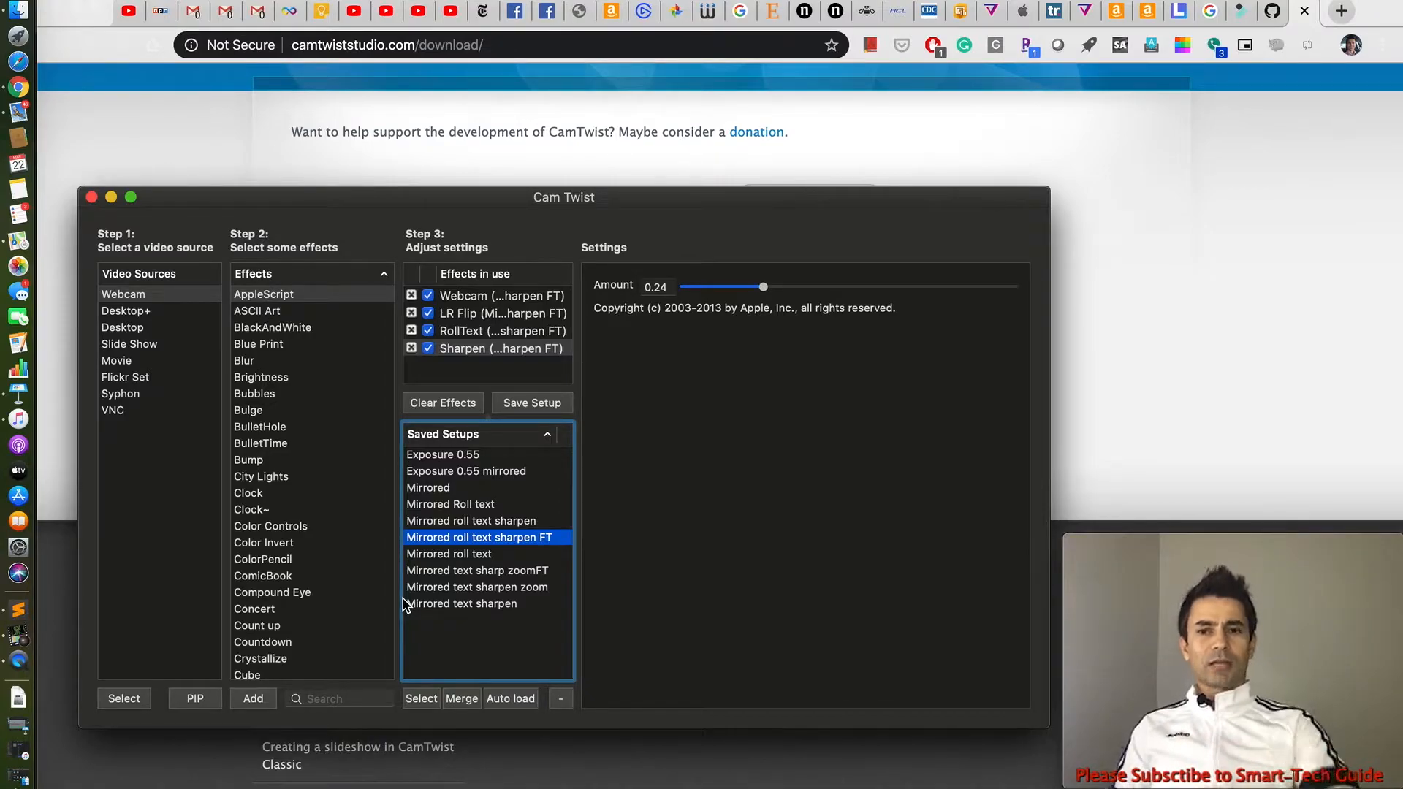
pyautogui.moveTo(1095, 641)
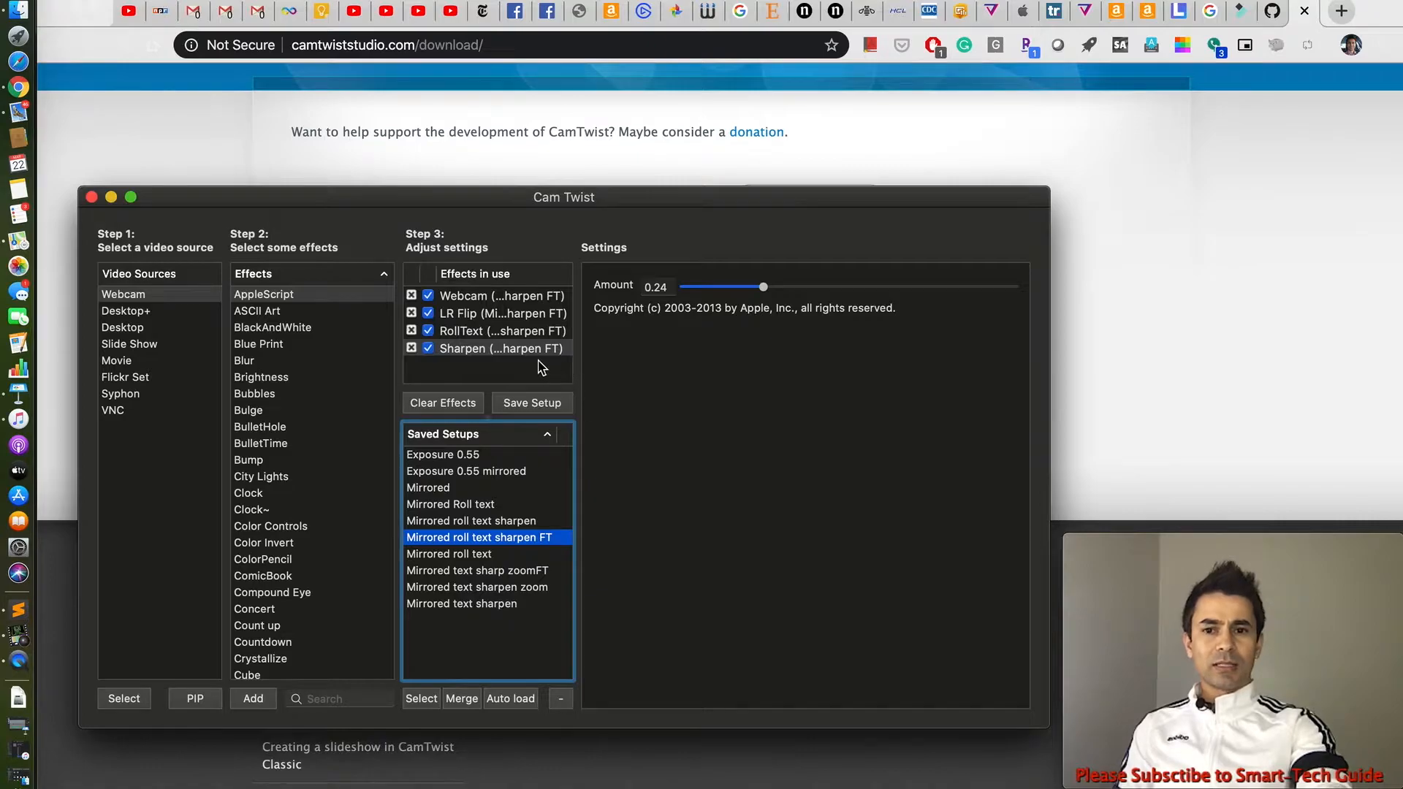
pyautogui.click(468, 303)
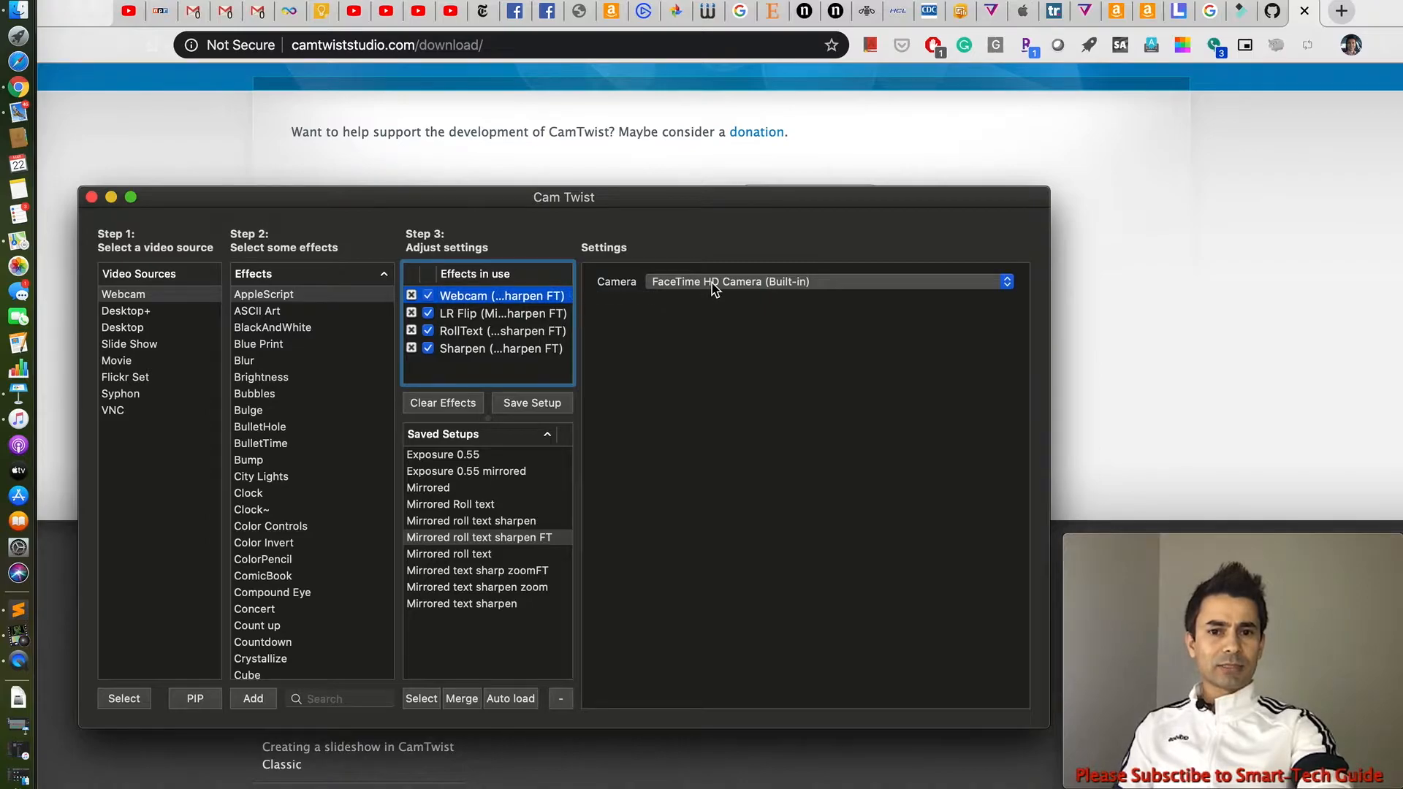
# - Disable the LR Flip effect in use, and re-enable it to compare the unmirrored and mirrored webcam image
pyautogui.click(509, 322)
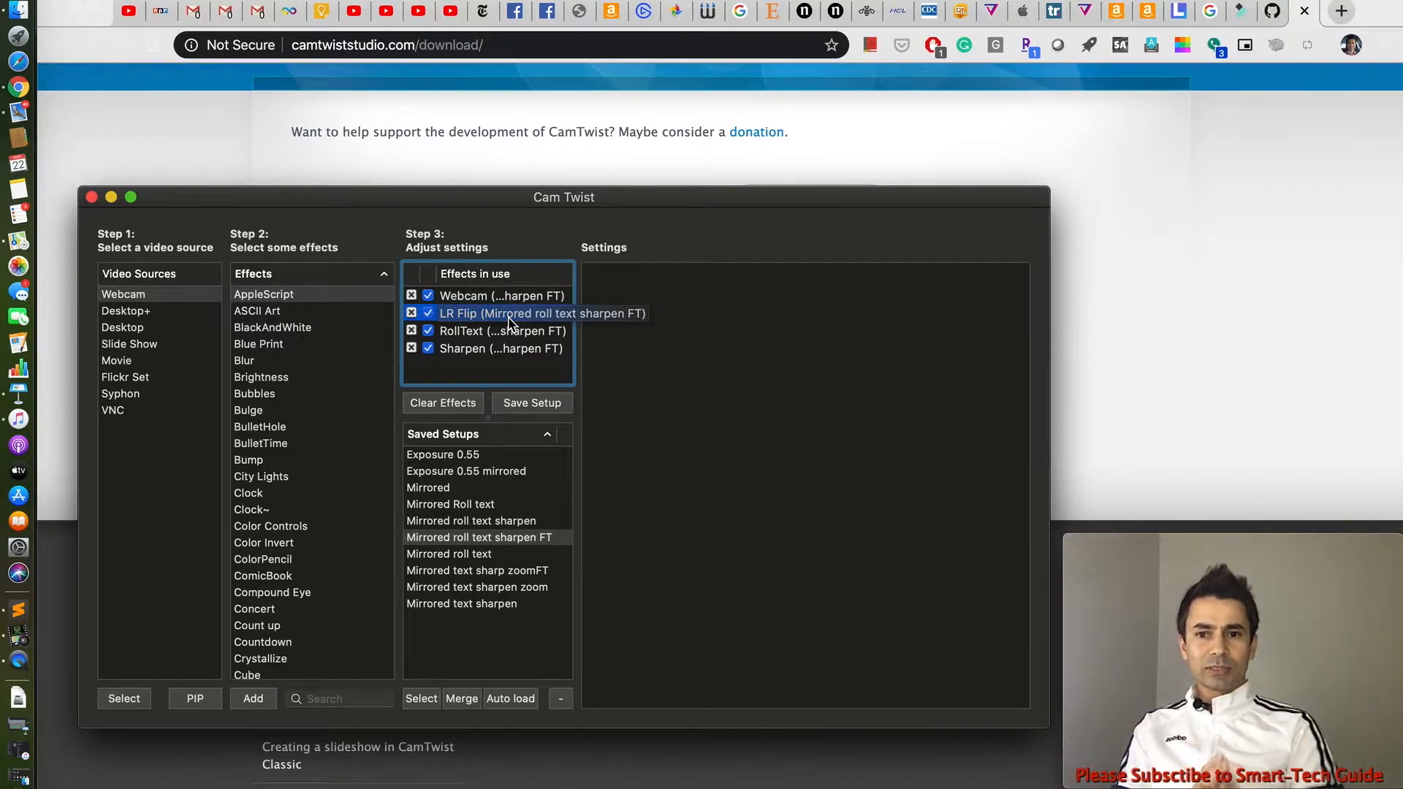
pyautogui.click(429, 314)
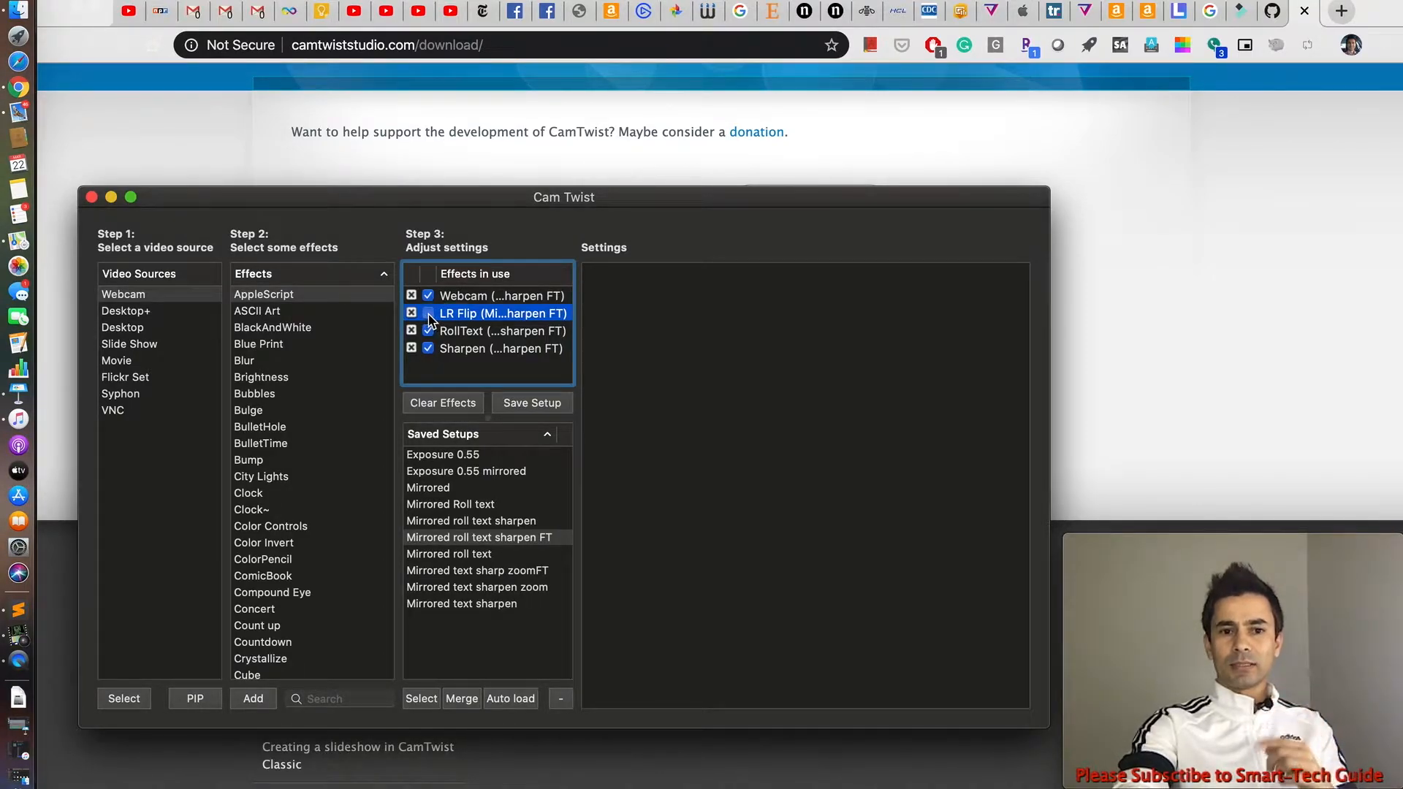
pyautogui.click(429, 315)
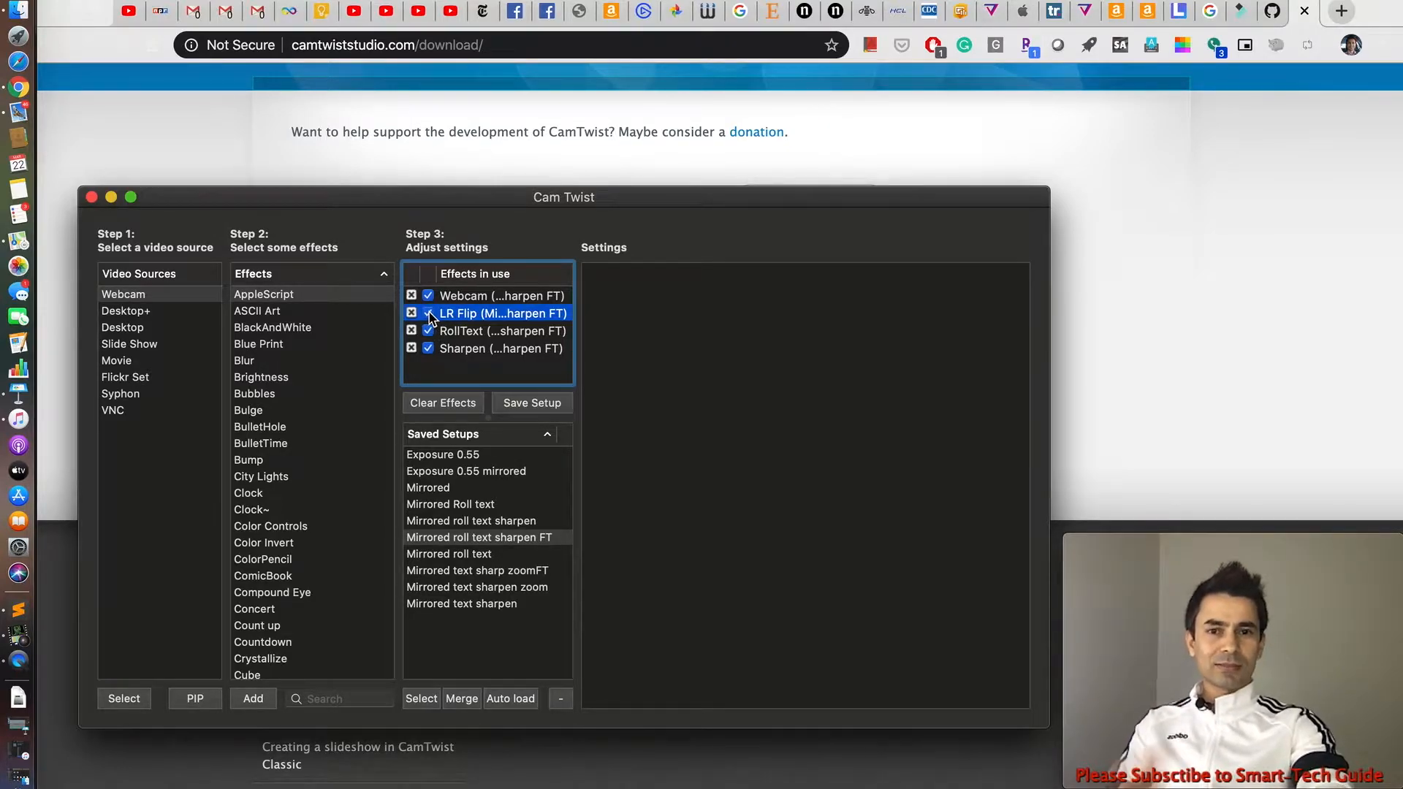
# - Examine the RollText effect's text, font and color settings and compare them with the caption on the webcam image
pyautogui.click(463, 332)
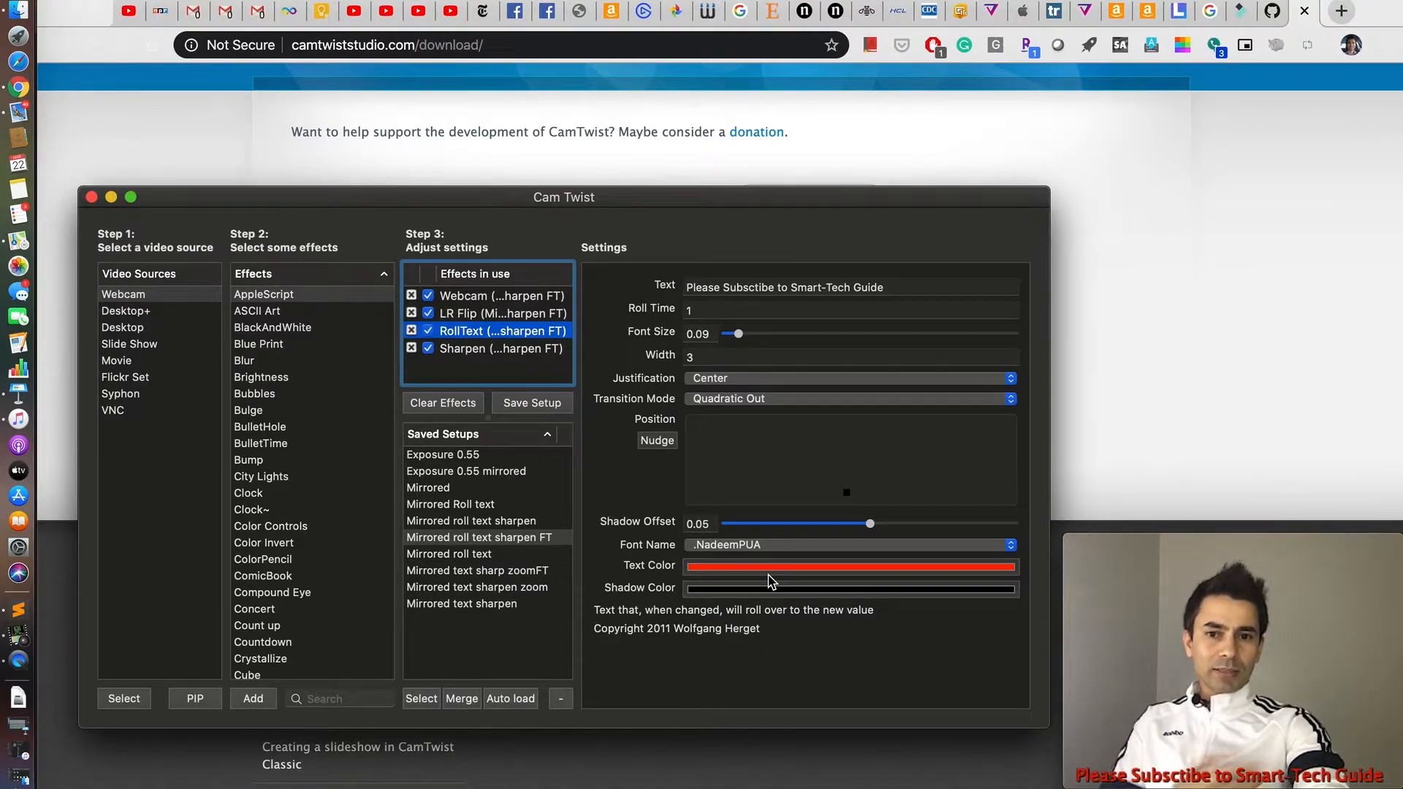
pyautogui.moveTo(1116, 774)
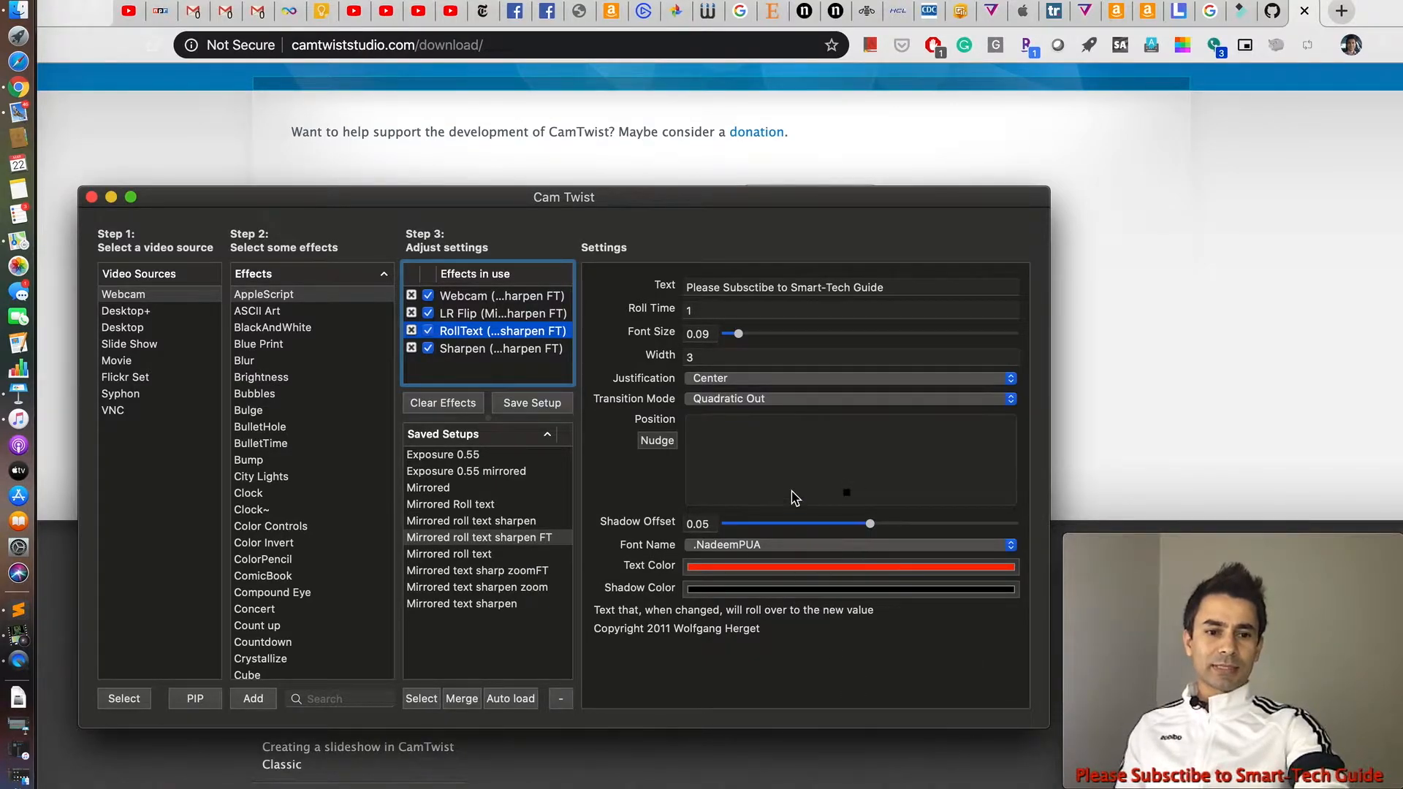
# - Raise the Sharpen effect's amount to 0.39, and return it to 0.24
pyautogui.click(458, 357)
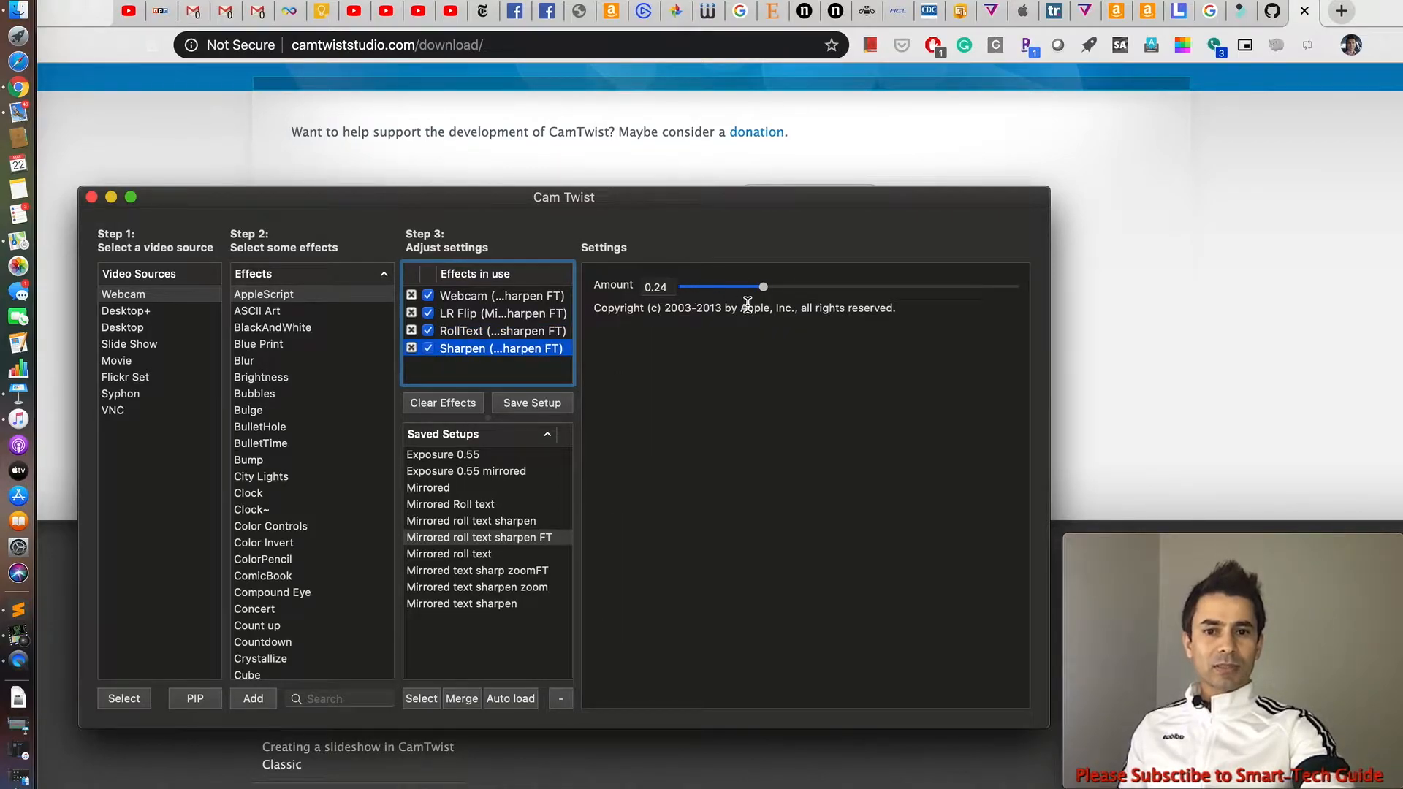
pyautogui.click(659, 289)
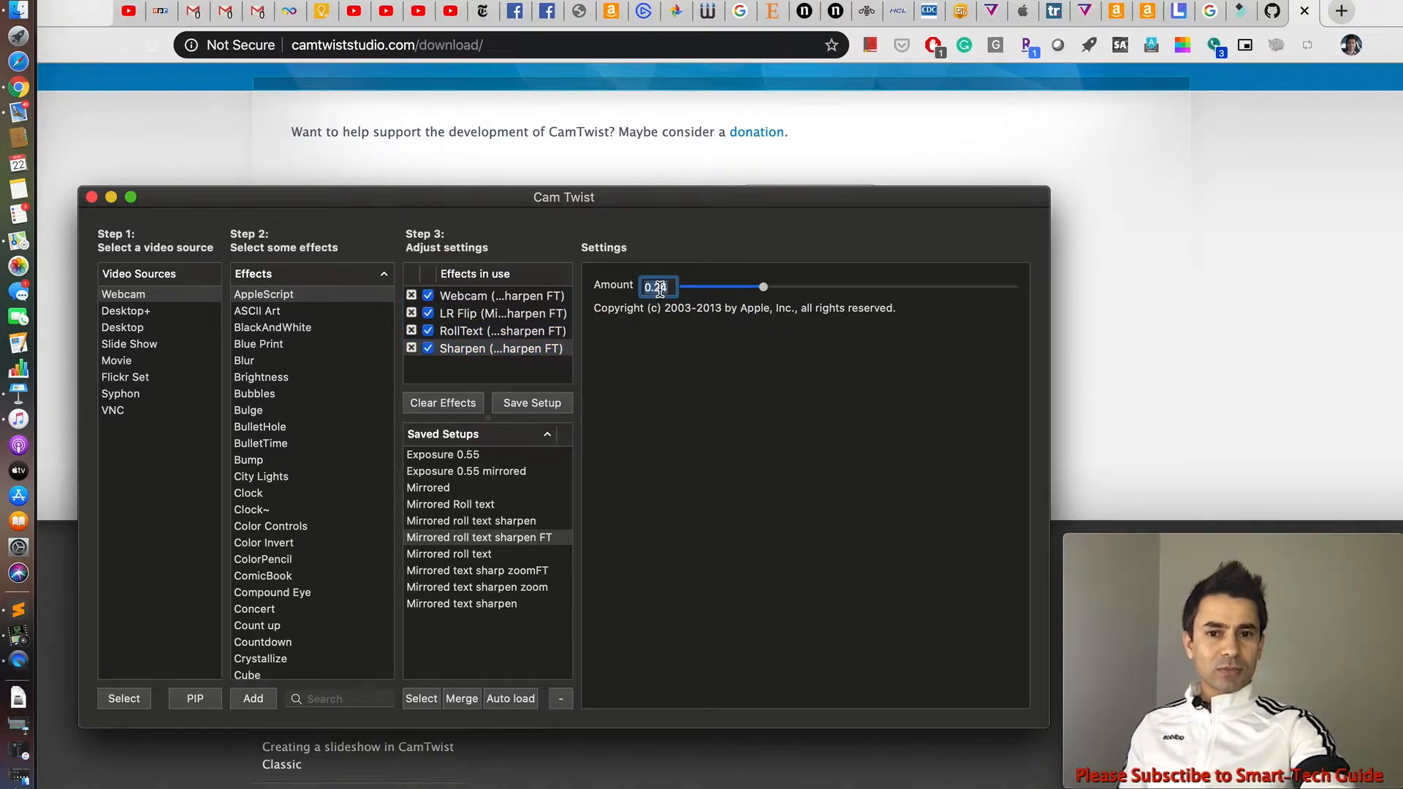
pyautogui.click(764, 287)
pyautogui.moveTo(764, 291); pyautogui.dragTo(816, 295)
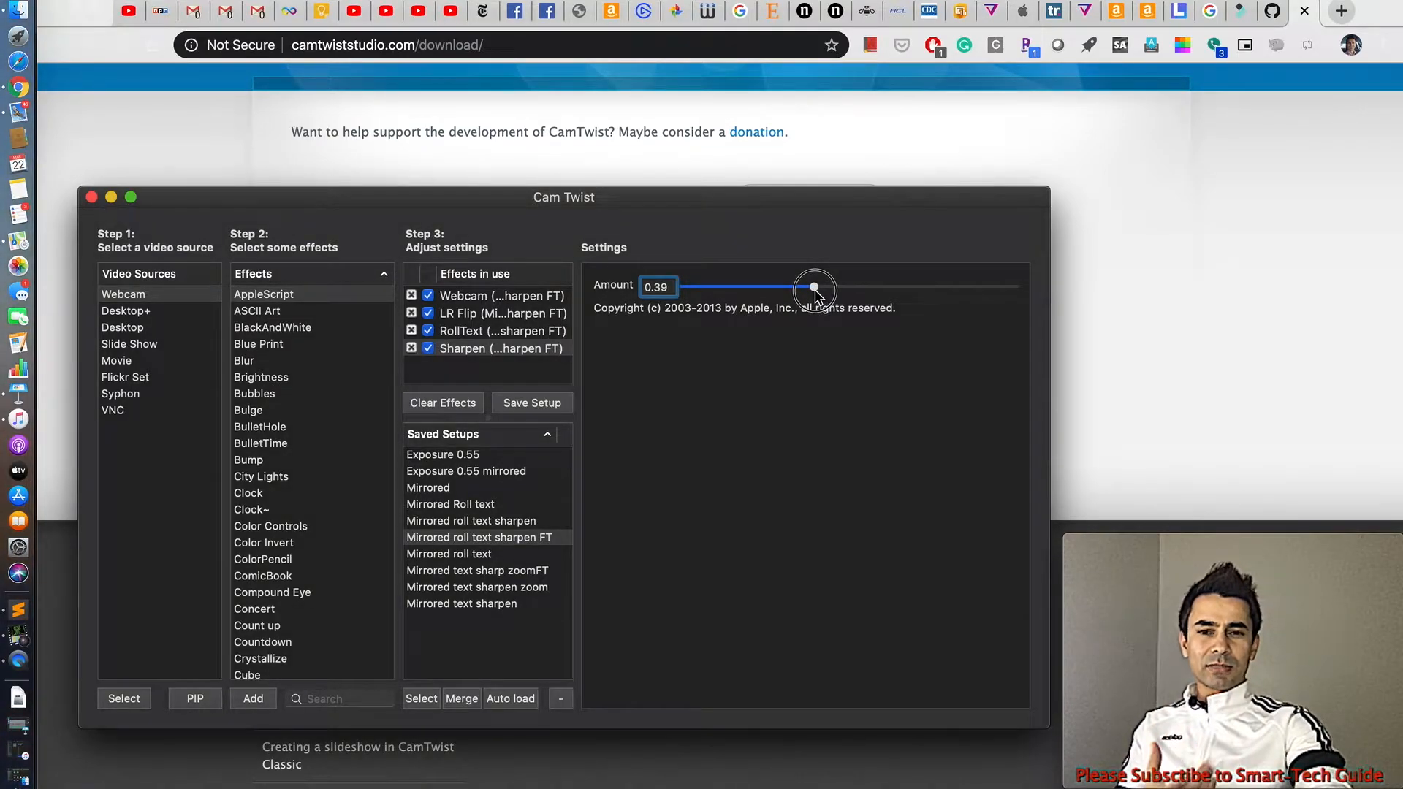
pyautogui.moveTo(816, 295); pyautogui.dragTo(767, 295)
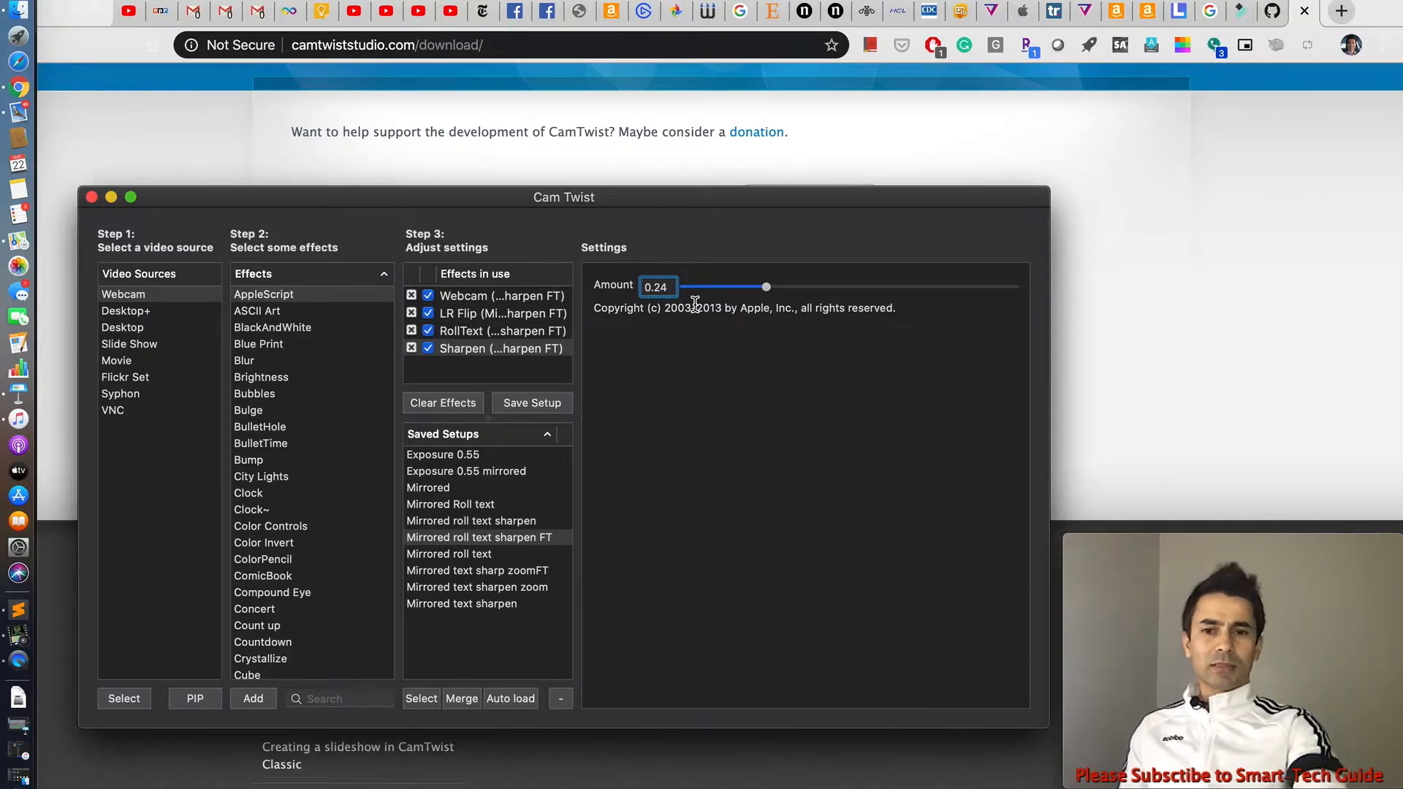
# - Load the saved setups Exposure 0.55 and Exposure 0.55 mirrored, and view the latter's Flip-Flop and Exposure settings
pyautogui.doubleClick(460, 456)
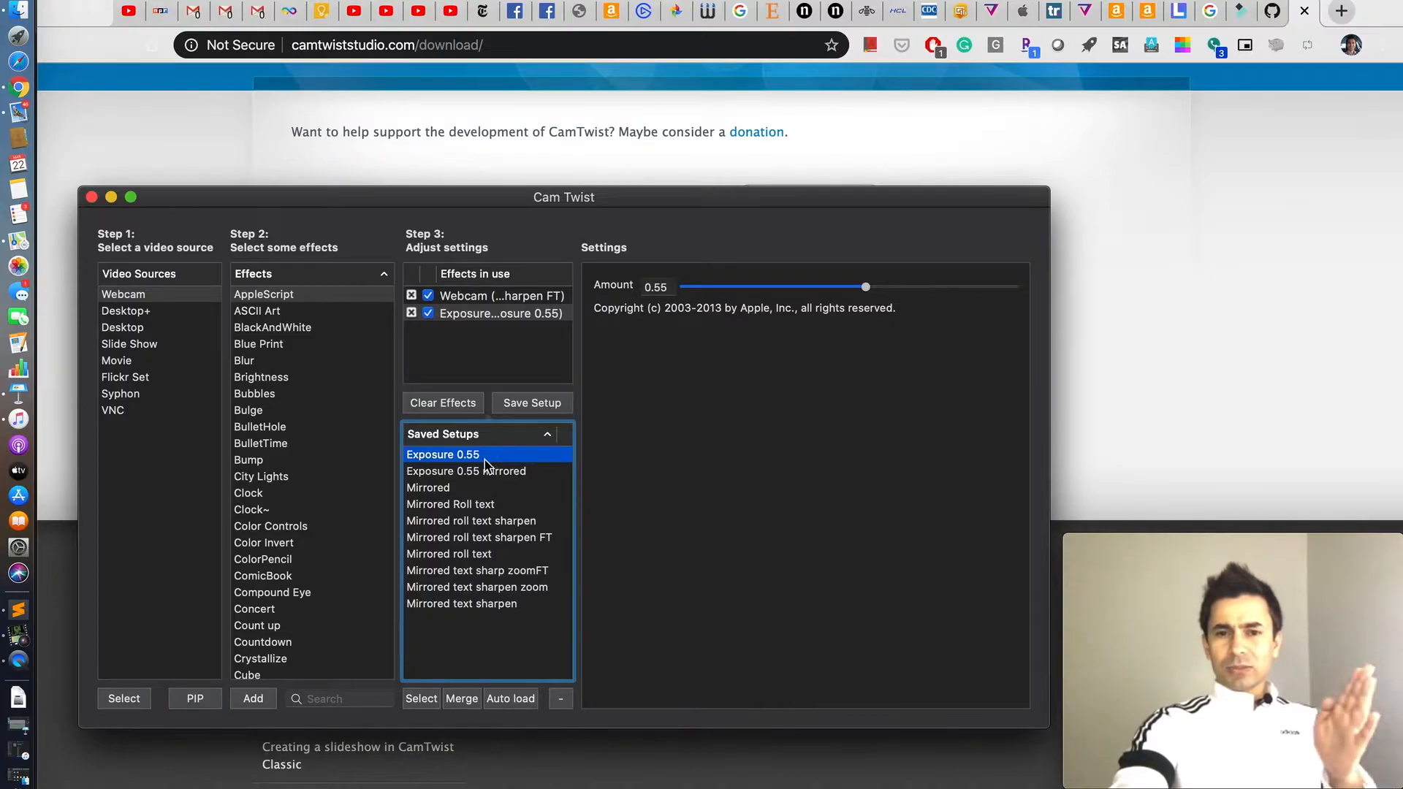
pyautogui.click(481, 471)
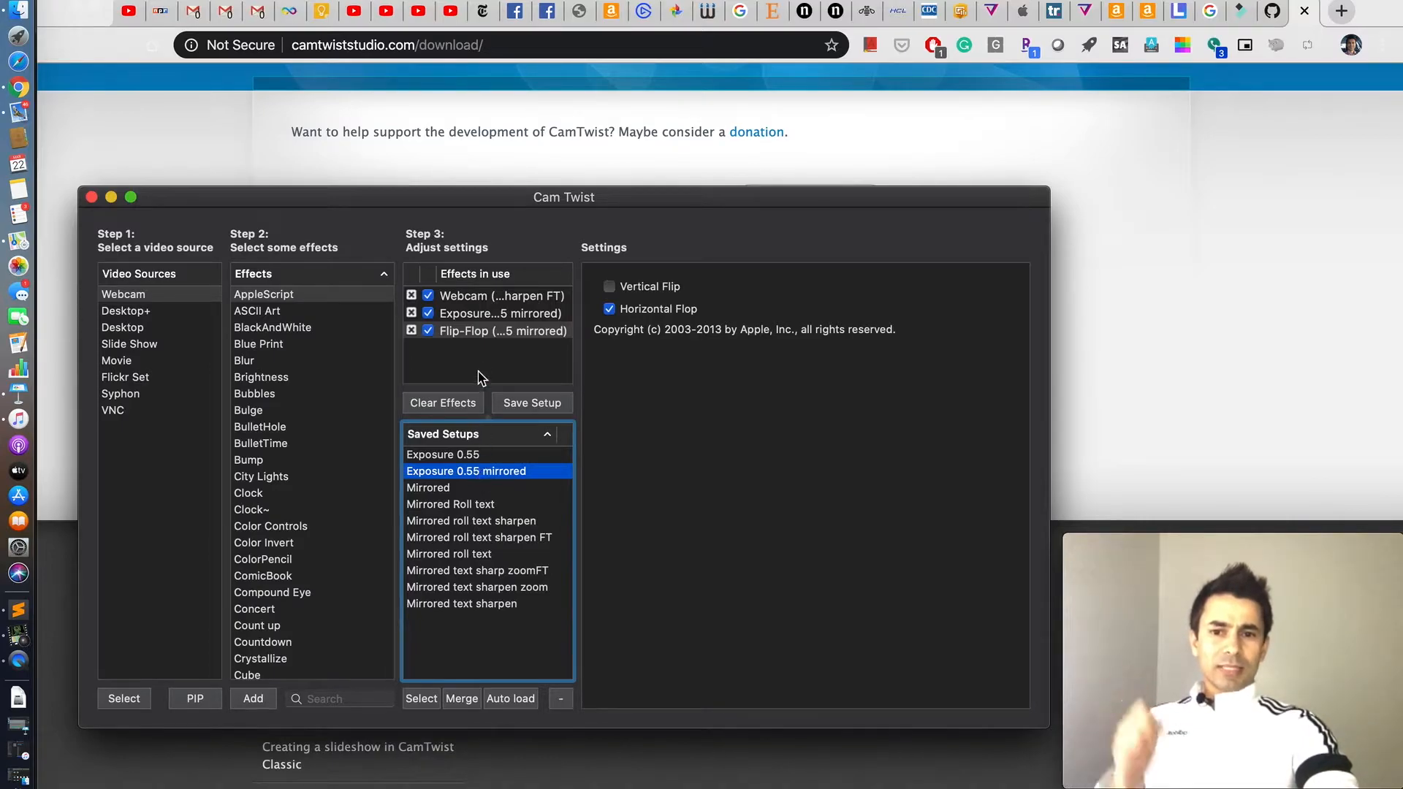
pyautogui.click(468, 334)
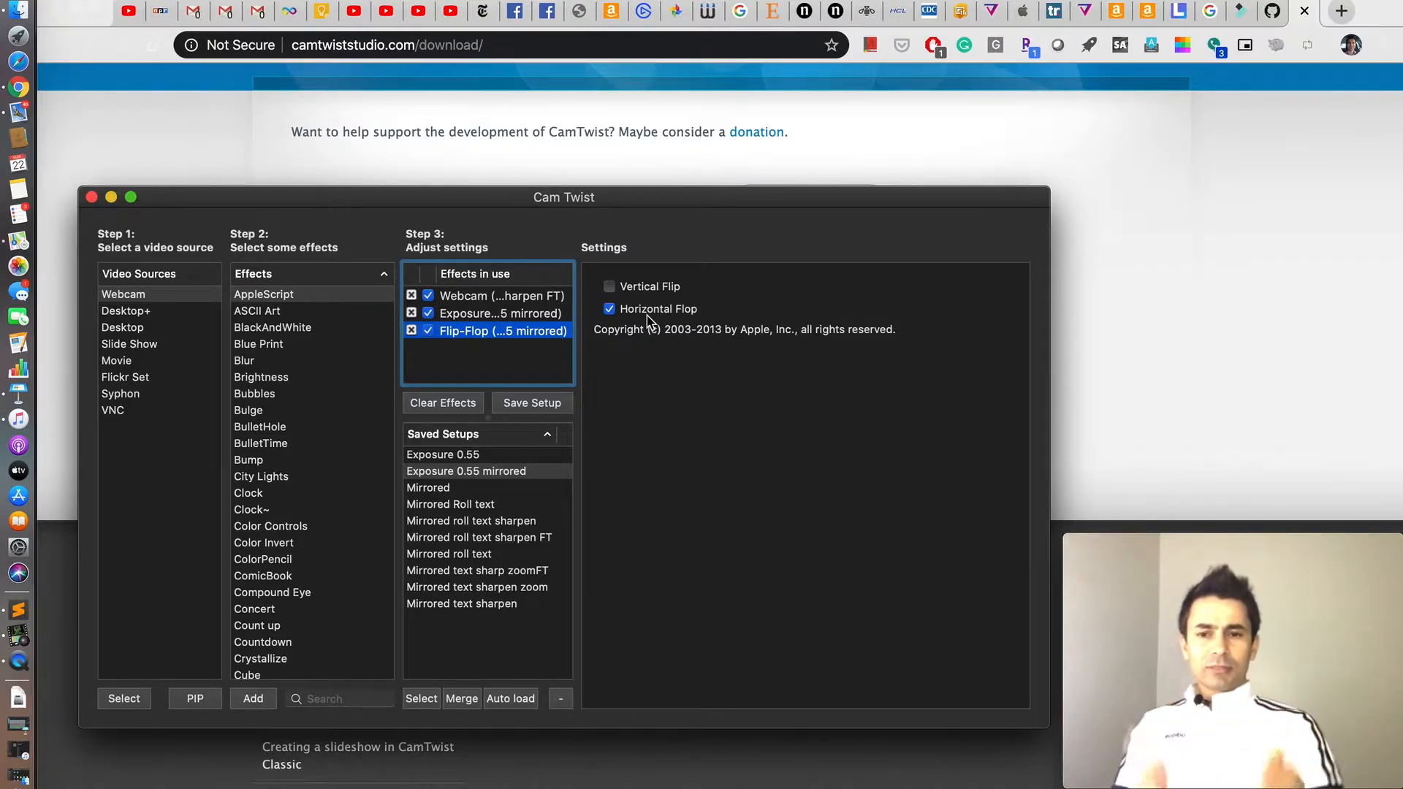
pyautogui.click(487, 317)
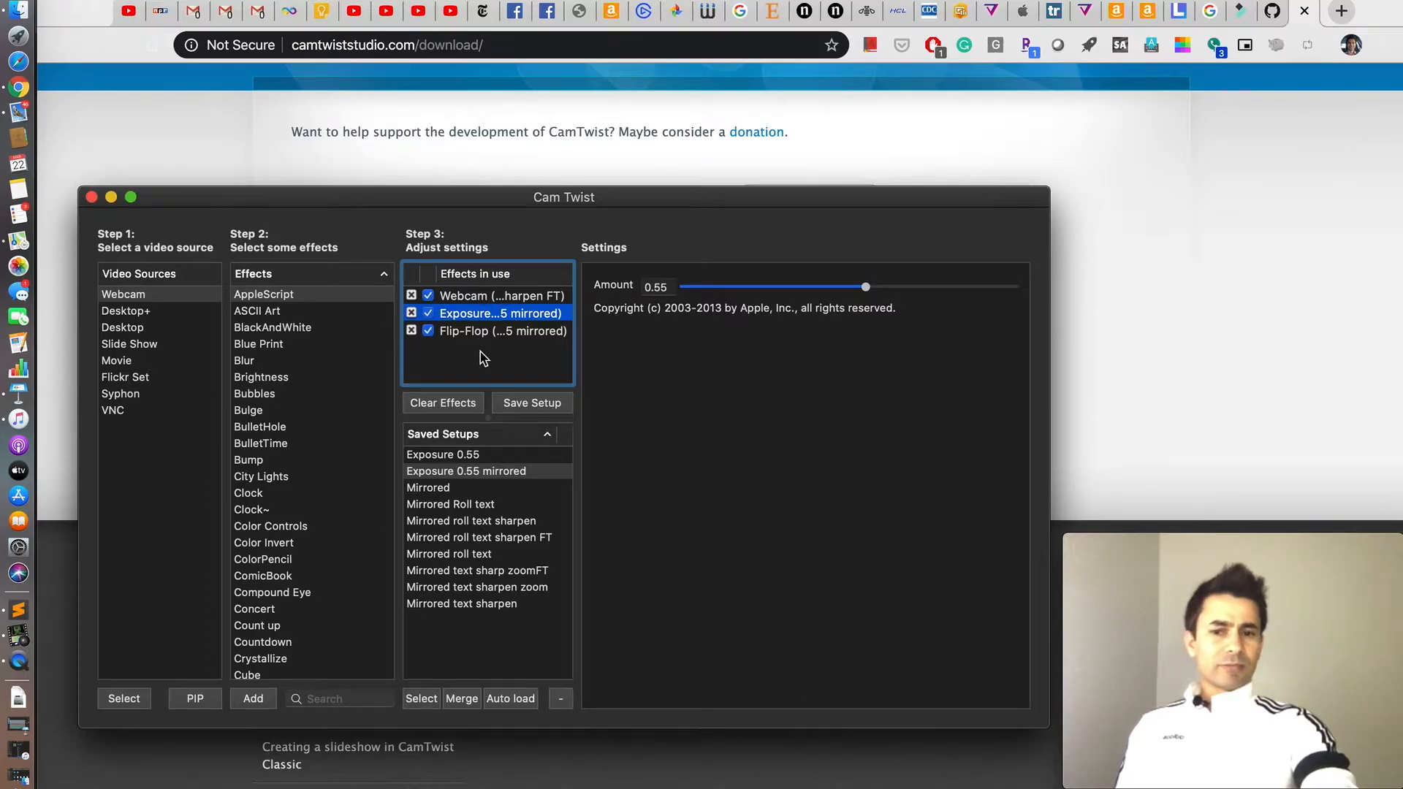
# - Load the saved setup Exposure 0.55 again, followed by the Mirrored setup, to compare their webcam images
pyautogui.doubleClick(455, 459)
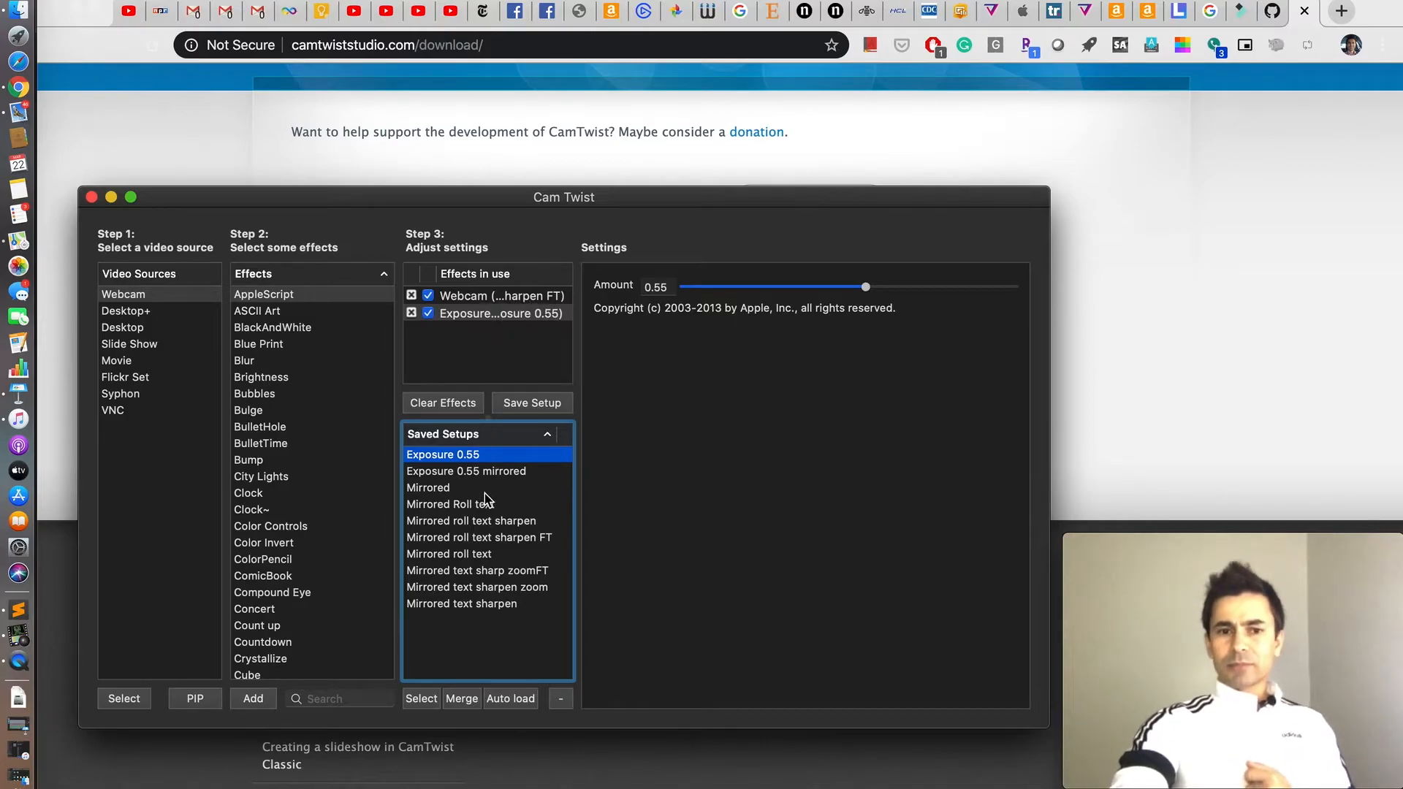
pyautogui.click(447, 489)
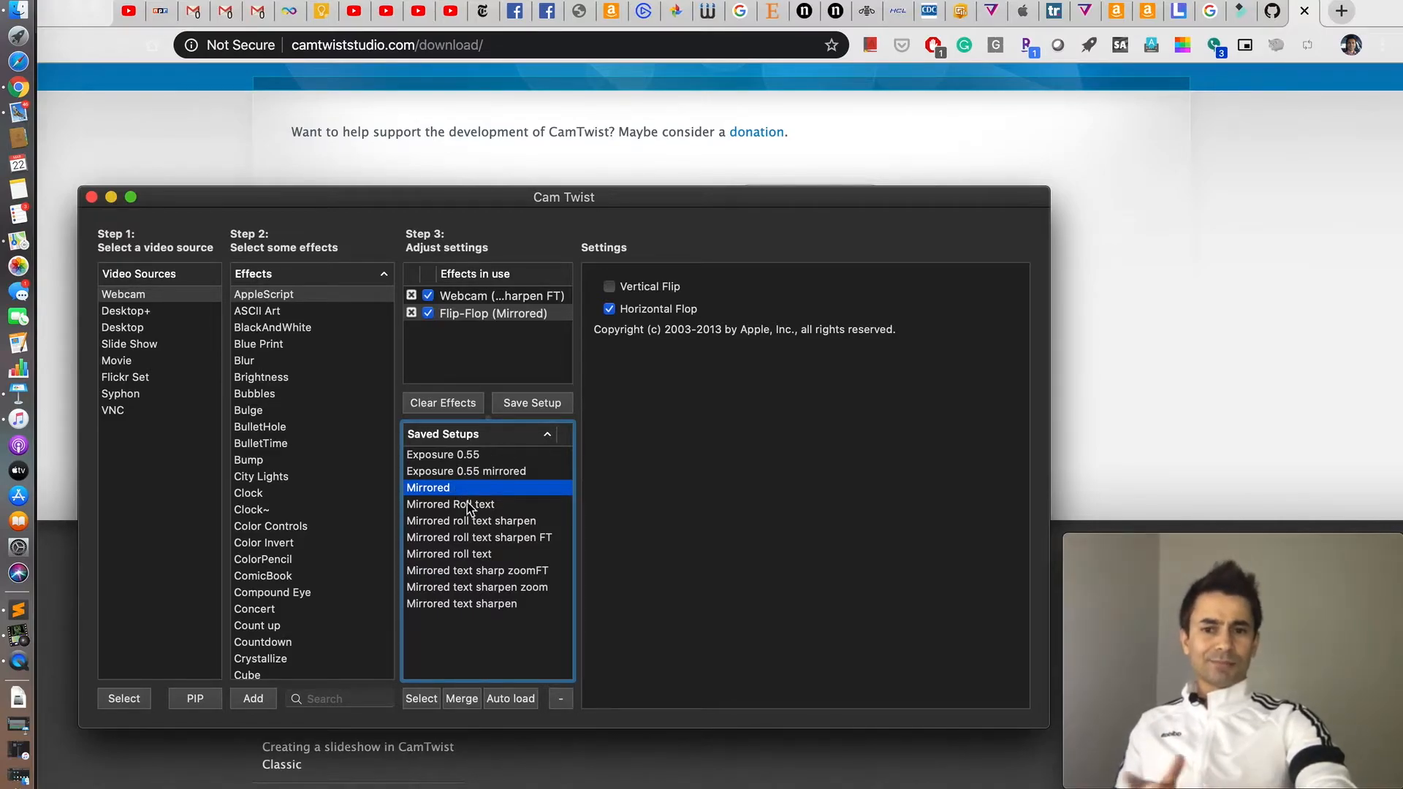
# - Load the saved setups Mirrored roll text sharpen FT, Mirrored Roll text and Mirrored text sharpen one after another
pyautogui.doubleClick(513, 544)
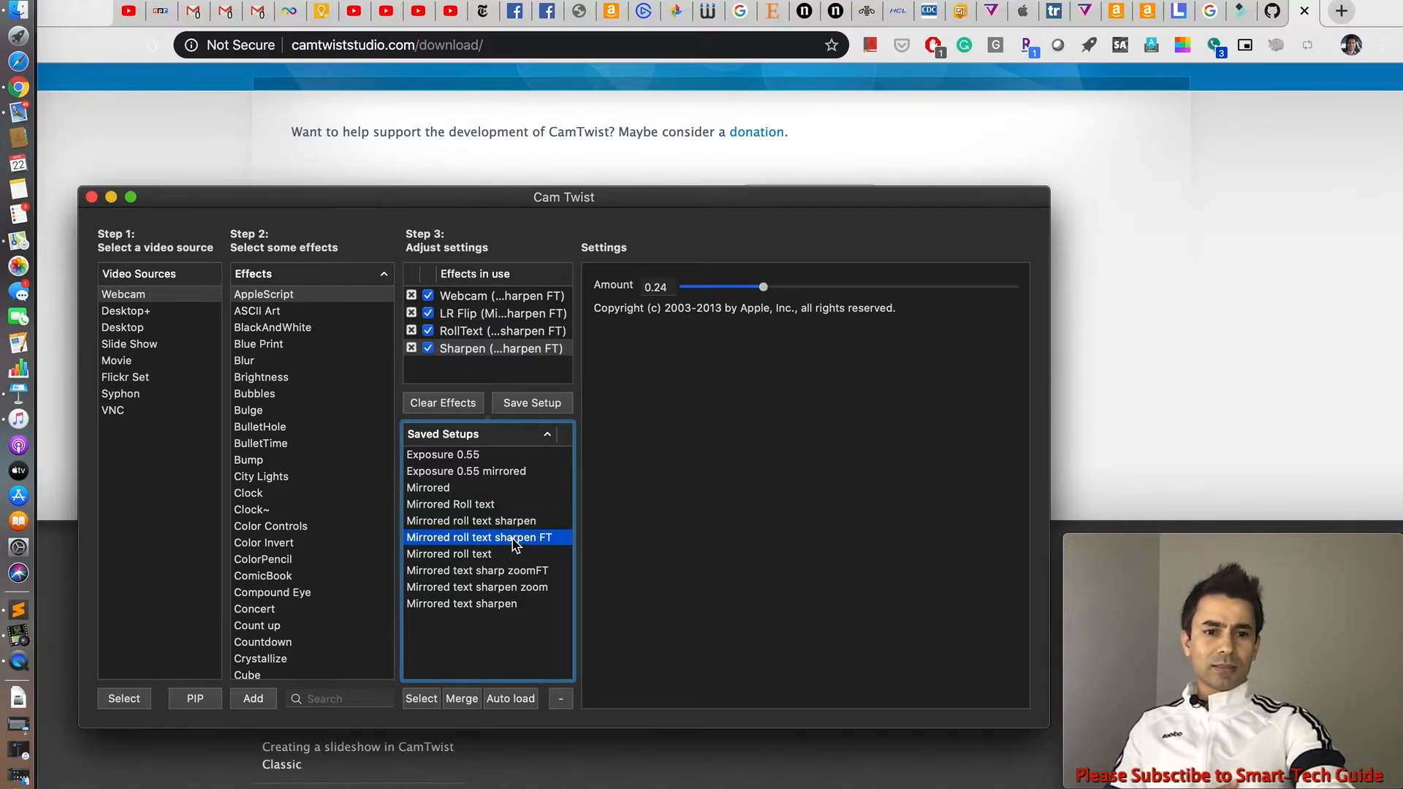
pyautogui.doubleClick(464, 509)
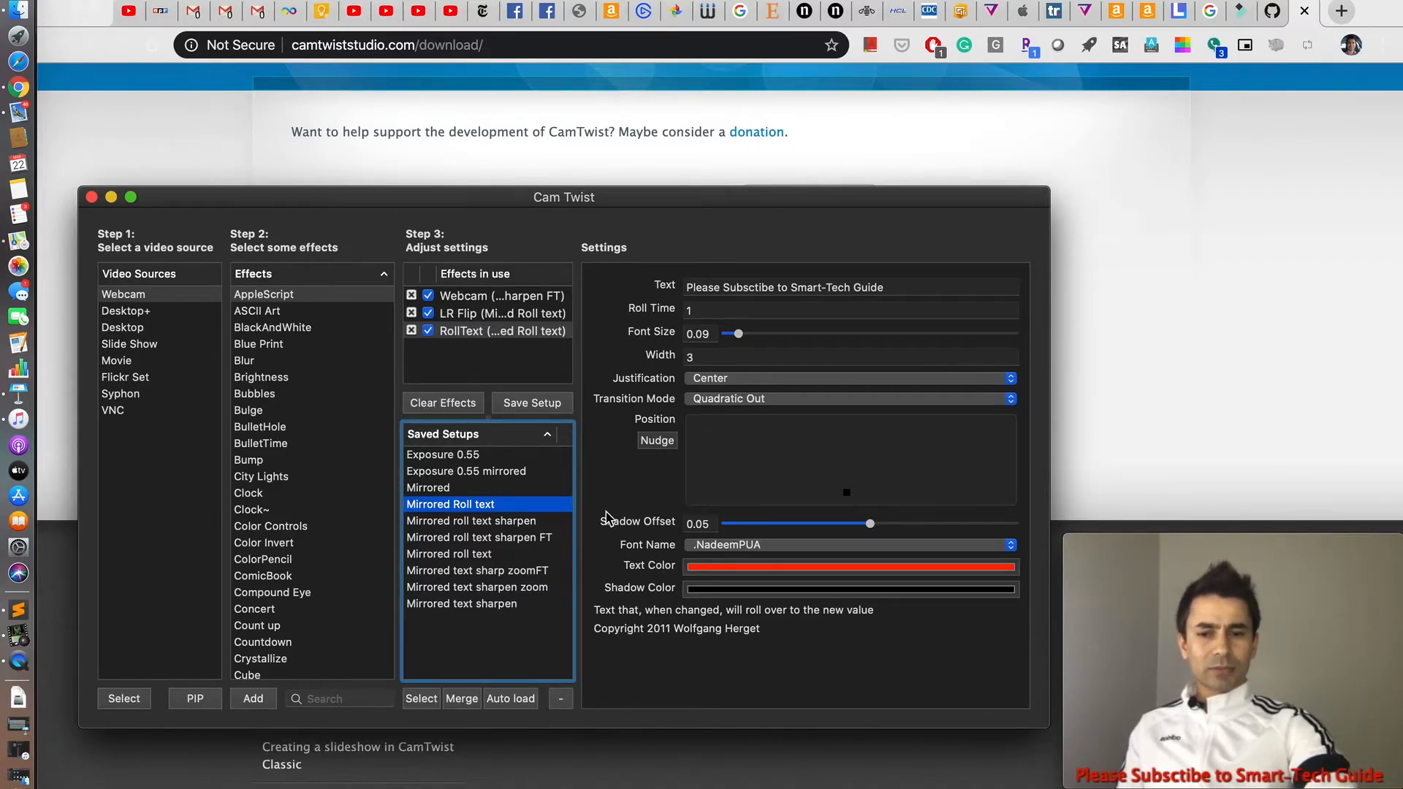
pyautogui.doubleClick(468, 604)
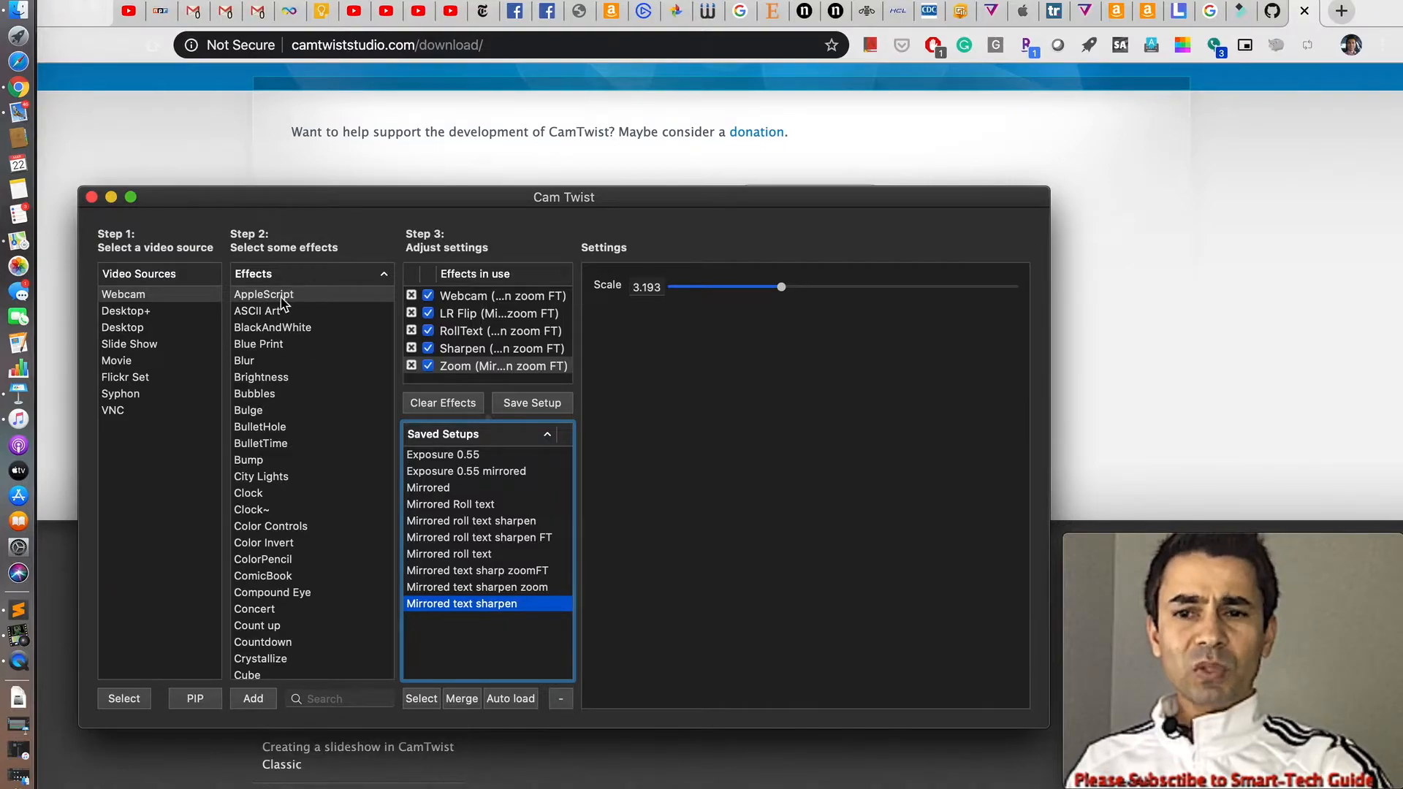
# - Browse the available effects and add Brightness on top of the effects of the loaded setup
pyautogui.scroll(-5, 275, 501)
pyautogui.scroll(5, 275, 501)
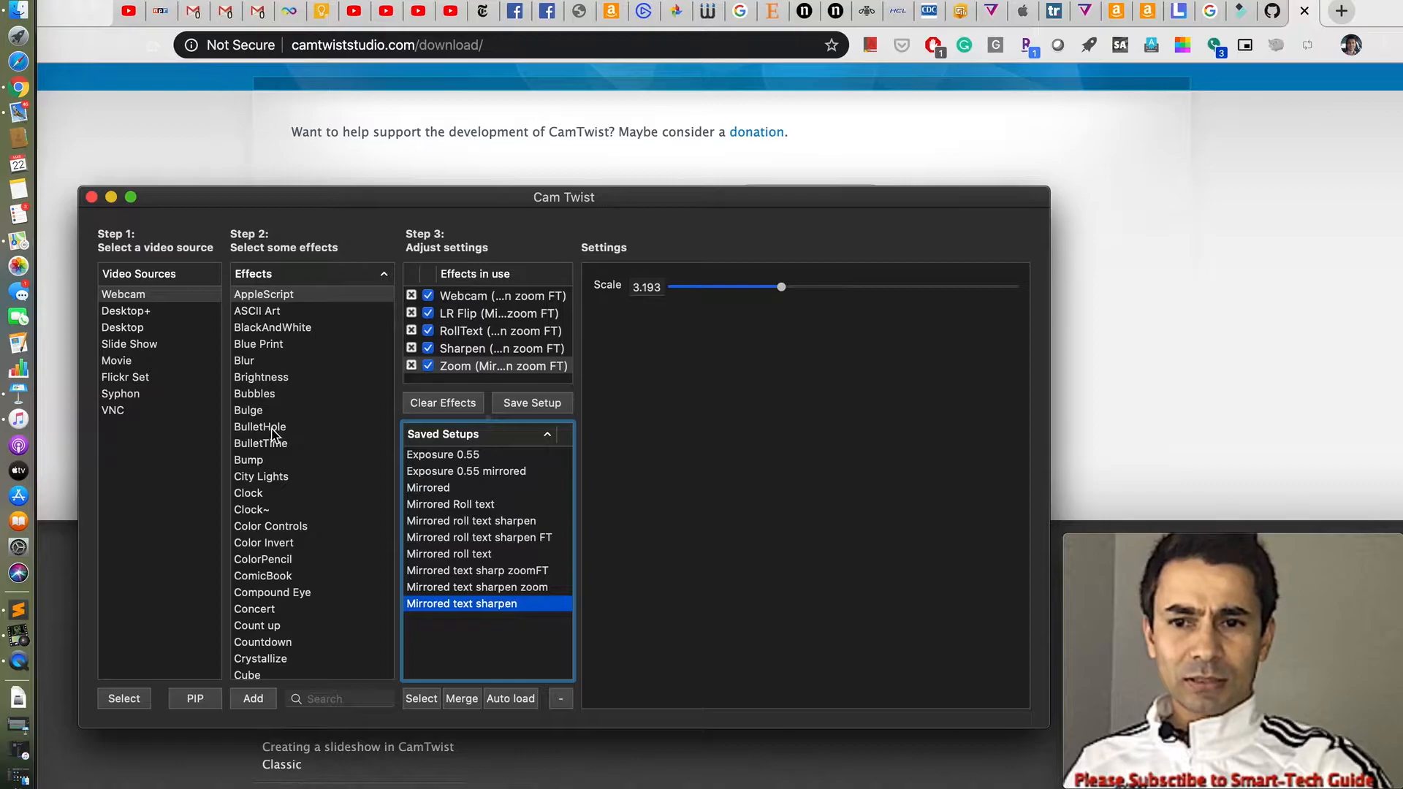
pyautogui.click(275, 380)
pyautogui.doubleClick(276, 384)
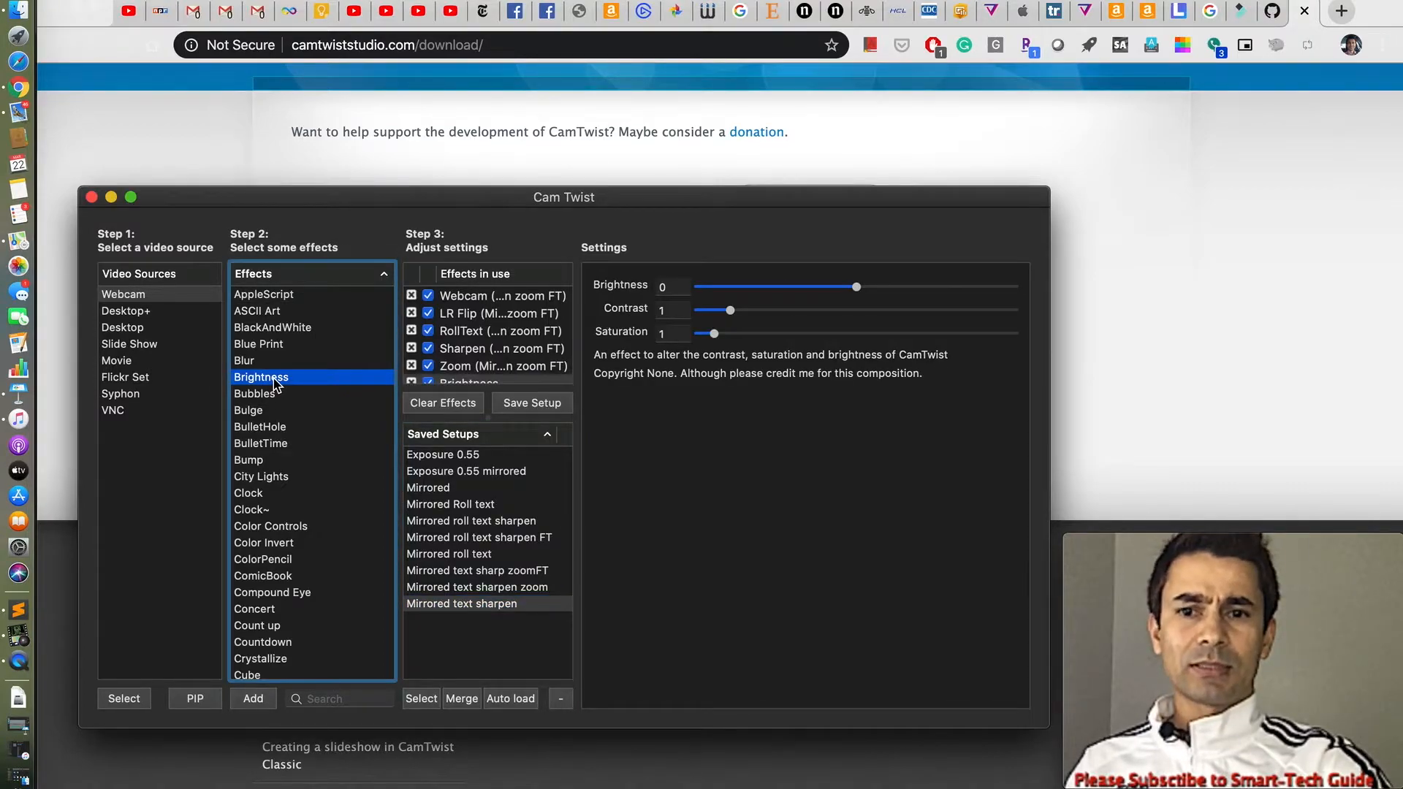
# - Replace all effects in use with a single Brightness effect and set its brightness to -0.15
pyautogui.click(462, 408)
pyautogui.doubleClick(312, 385)
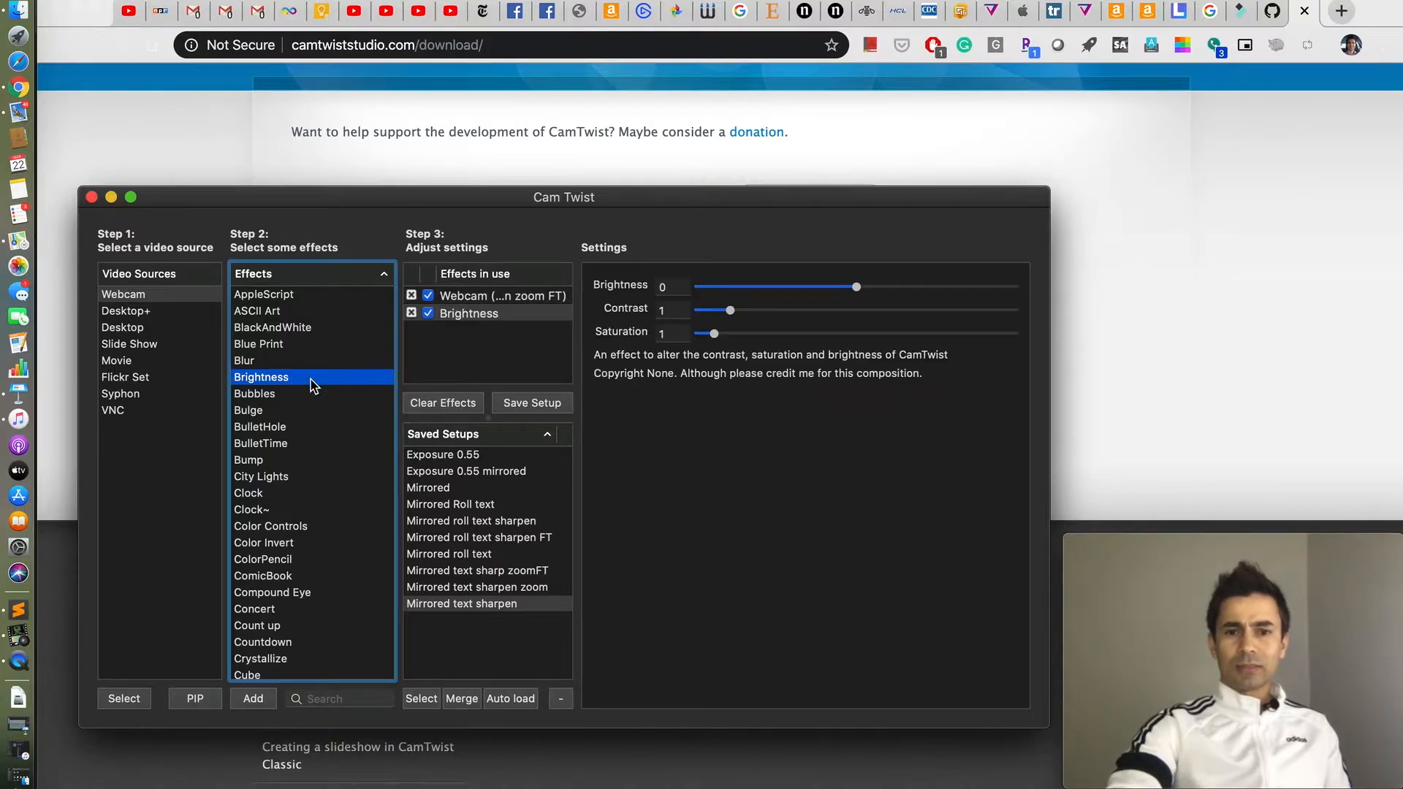
pyautogui.moveTo(856, 287); pyautogui.dragTo(835, 331)
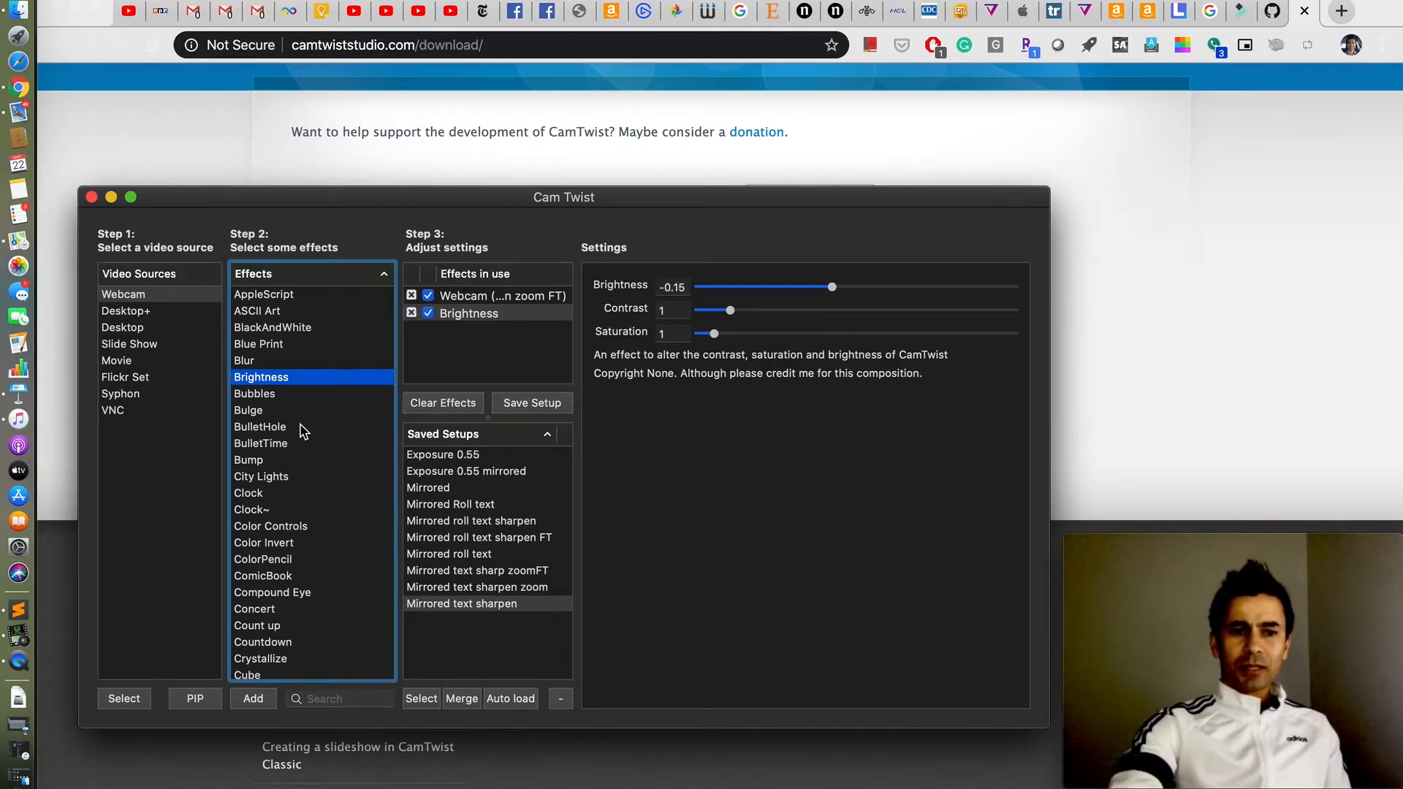
# - Add the Bubbles effect to the webcam image and remove the Brightness effect
pyautogui.click(263, 399)
pyautogui.doubleClick(263, 399)
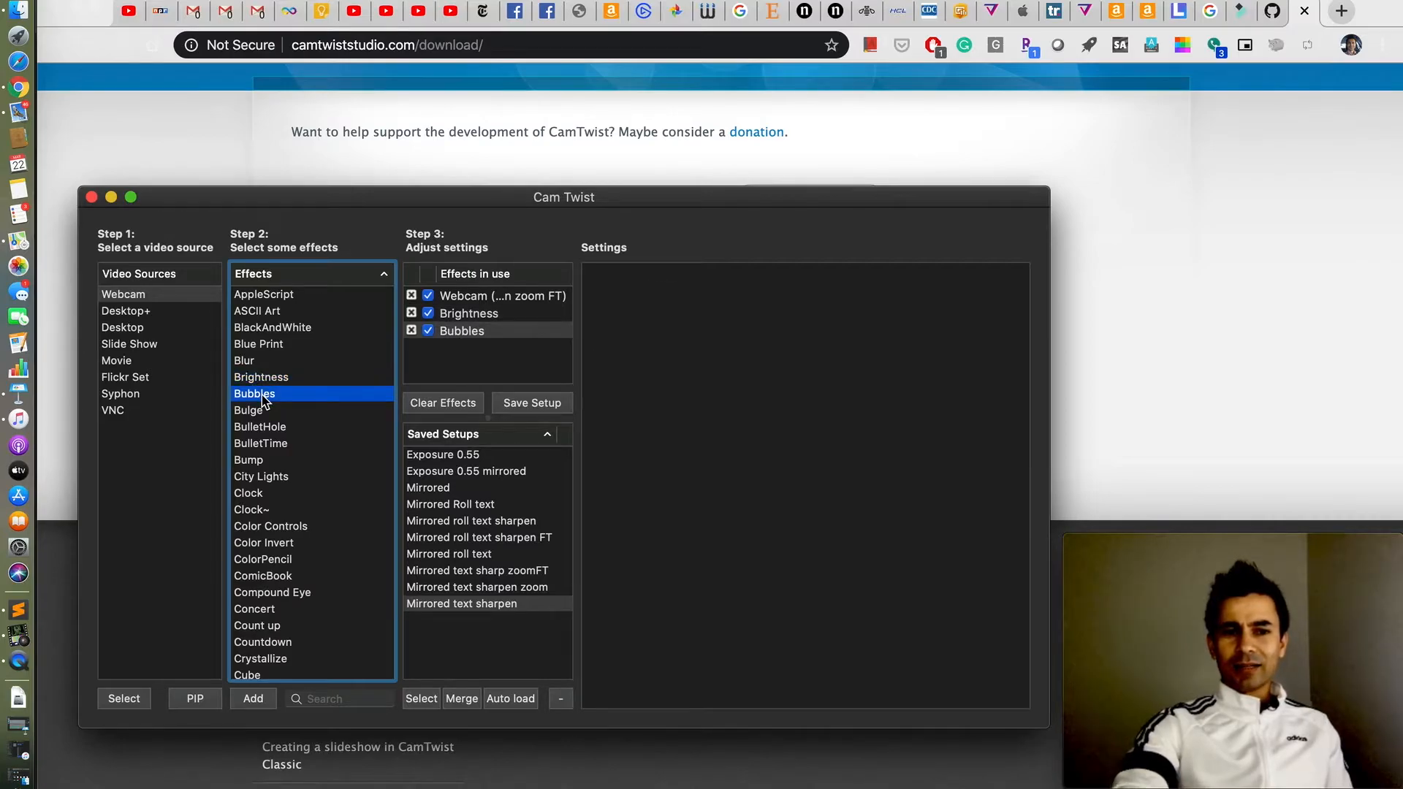
pyautogui.click(411, 313)
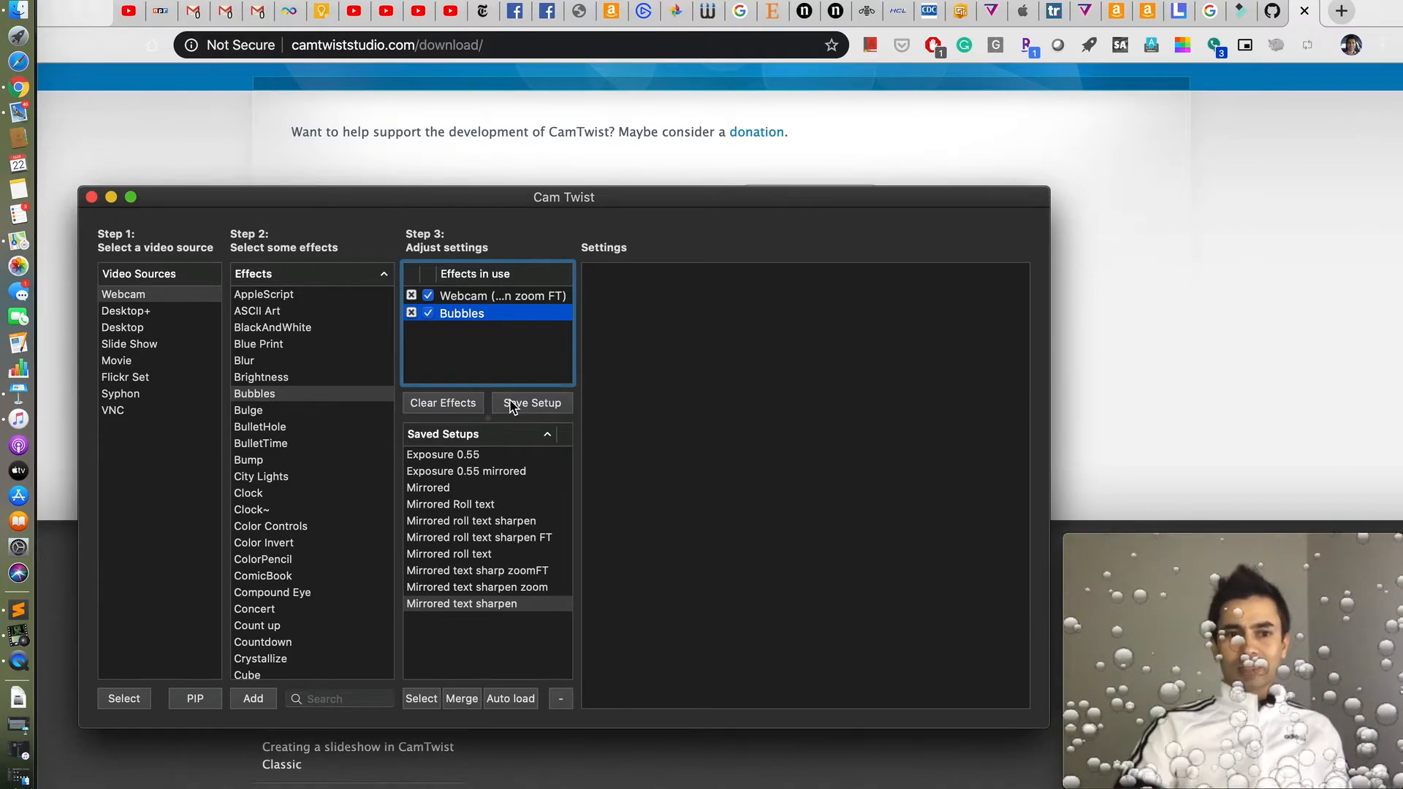
# - Replace the Bubbles effect with Bulge on the webcam image, and remove Bulge again
pyautogui.click(412, 313)
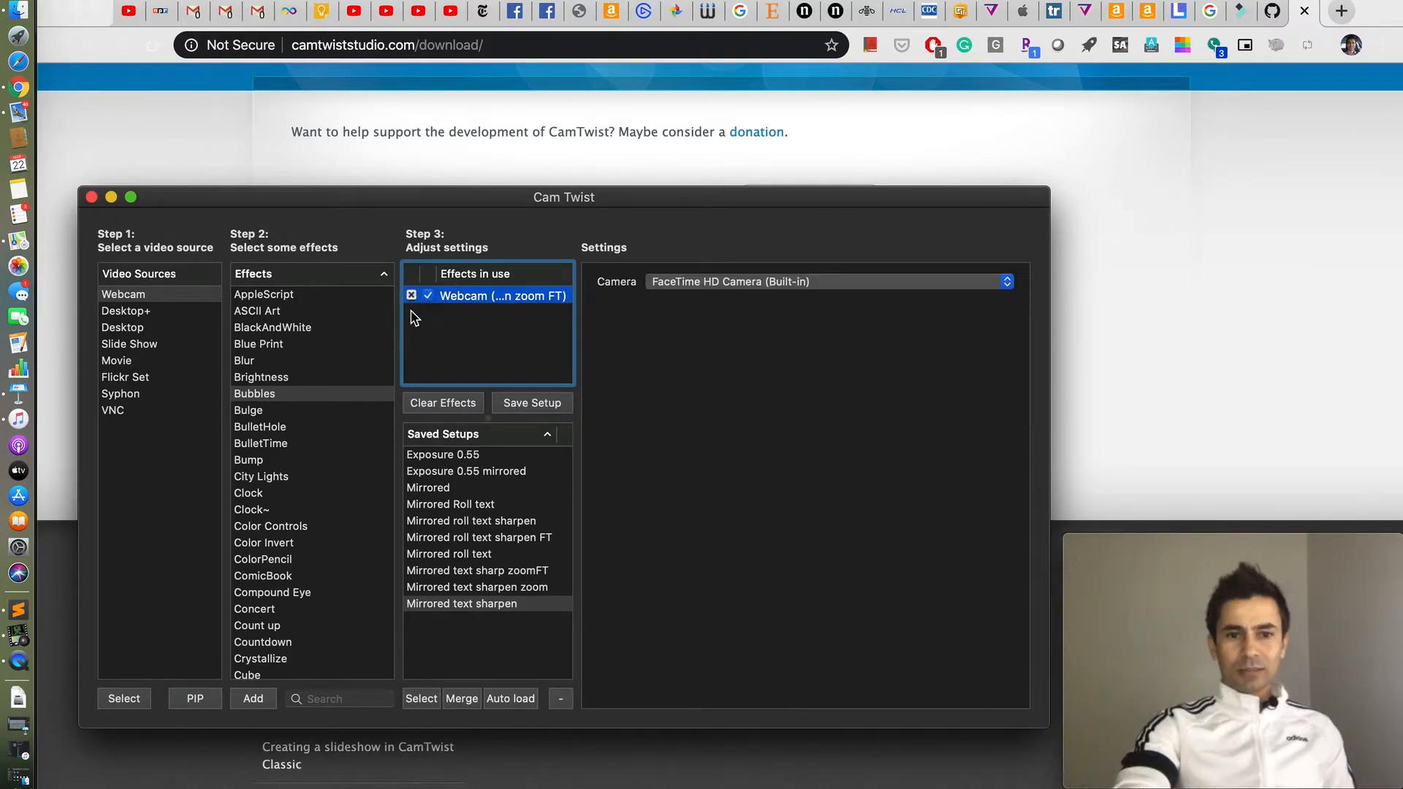
pyautogui.doubleClick(252, 410)
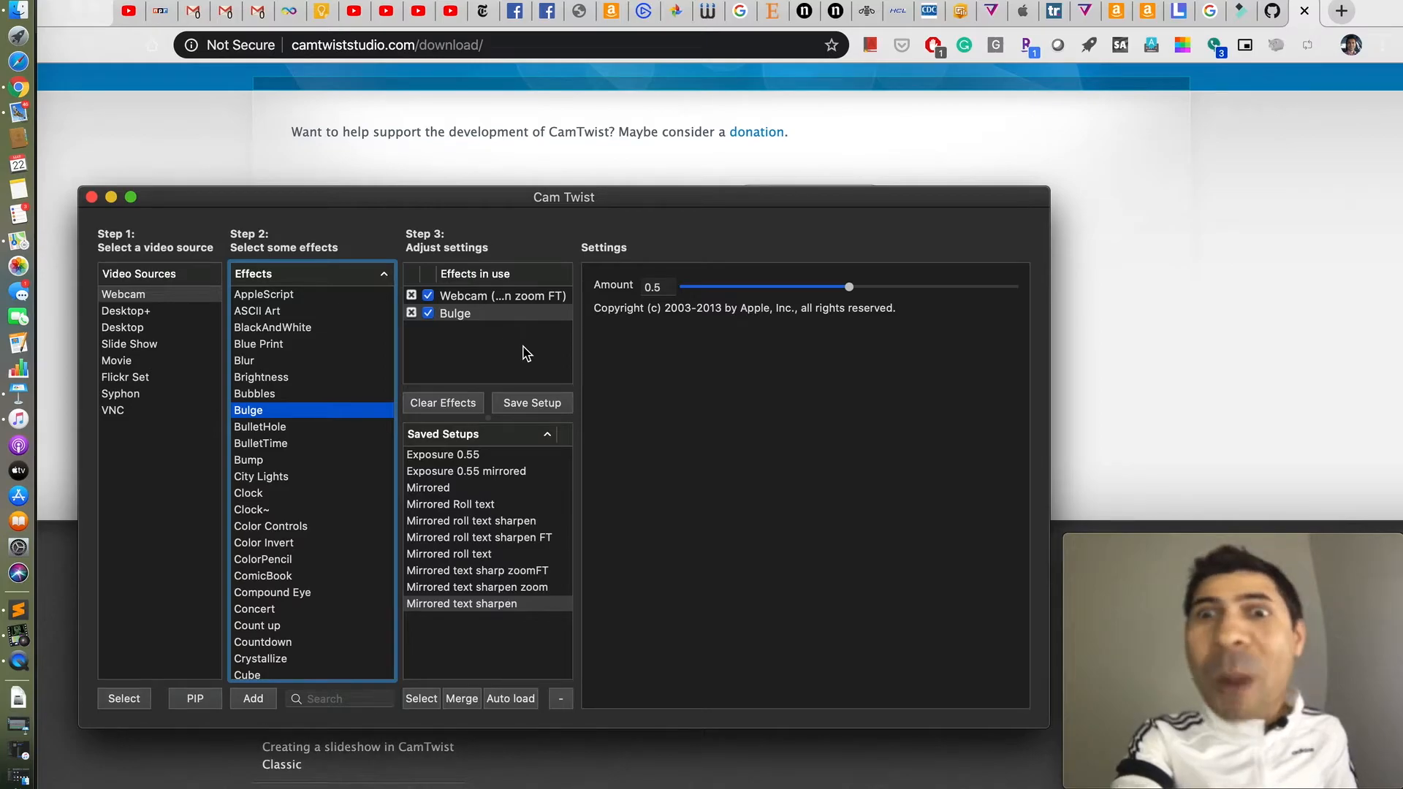
pyautogui.click(412, 313)
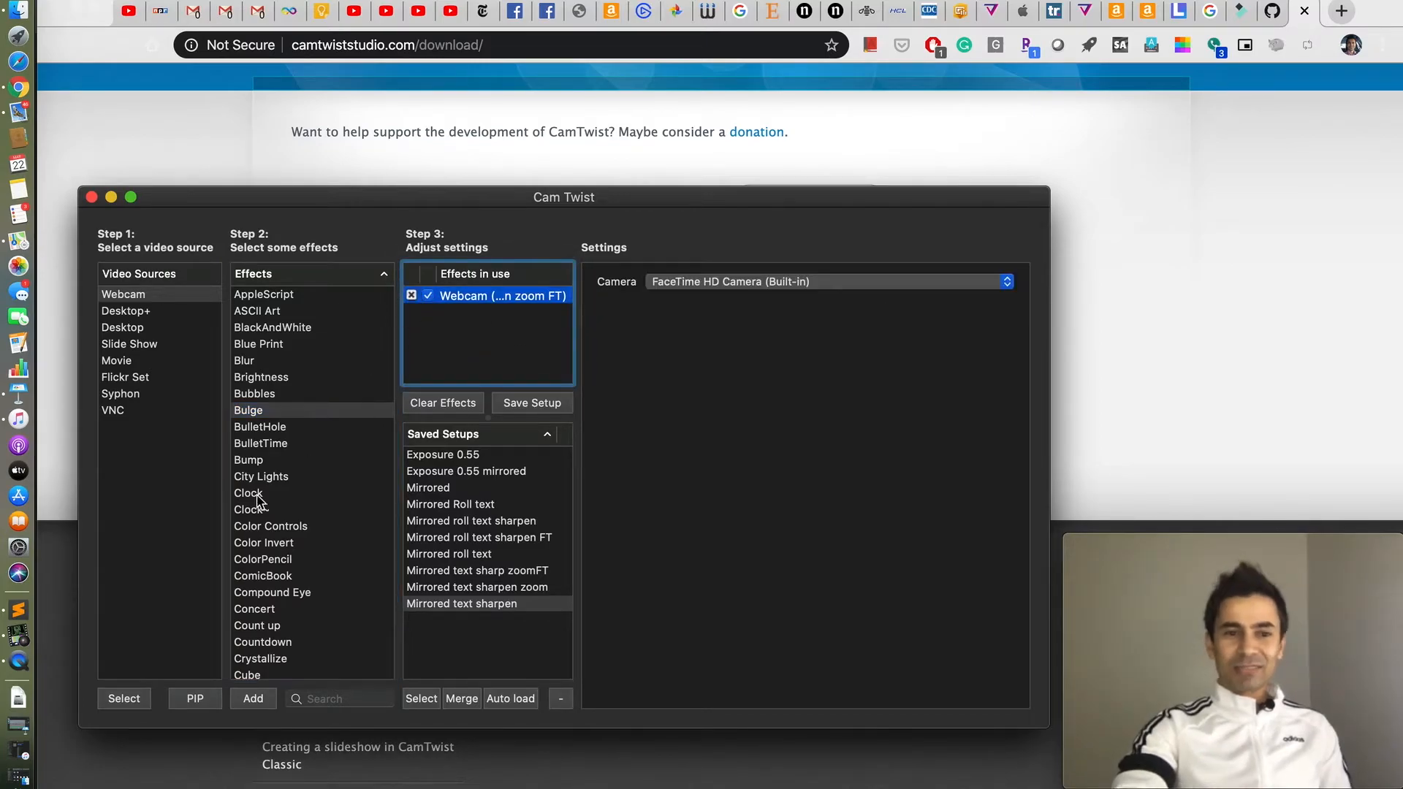
# - Add the Zoom effect to the webcam image and set its scale to 2.40
pyautogui.click(267, 312)
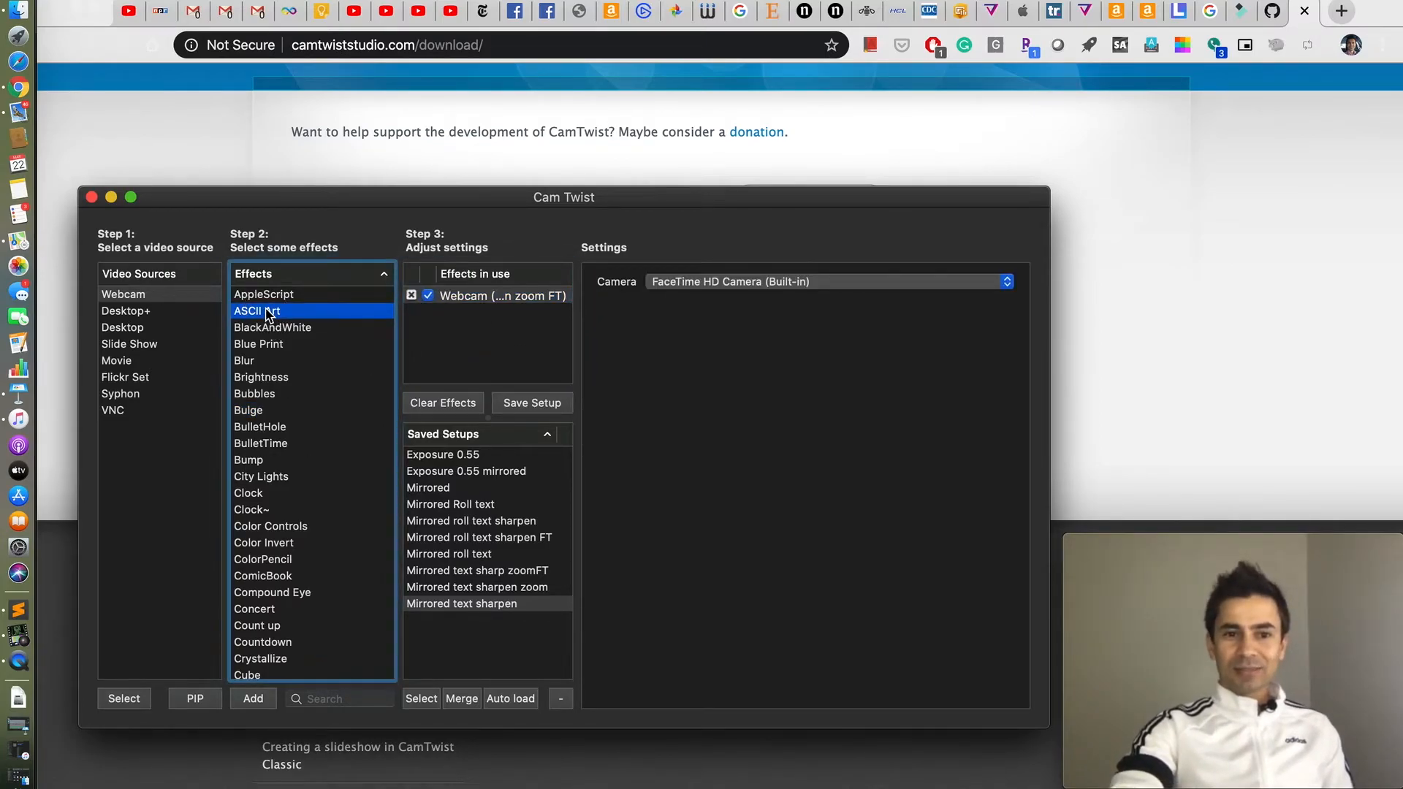
pyautogui.scroll(-20, 296, 582)
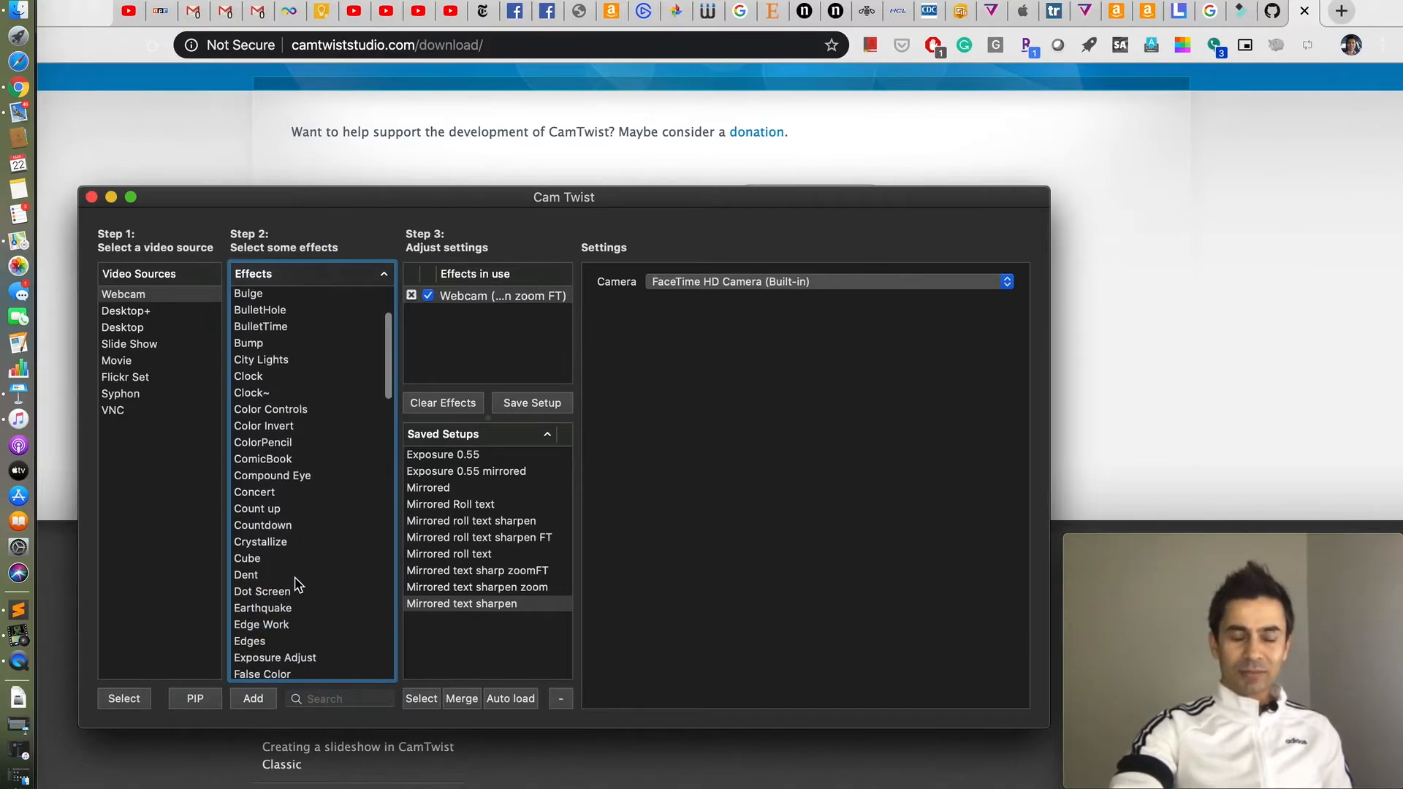
pyautogui.scroll(-15, 296, 582)
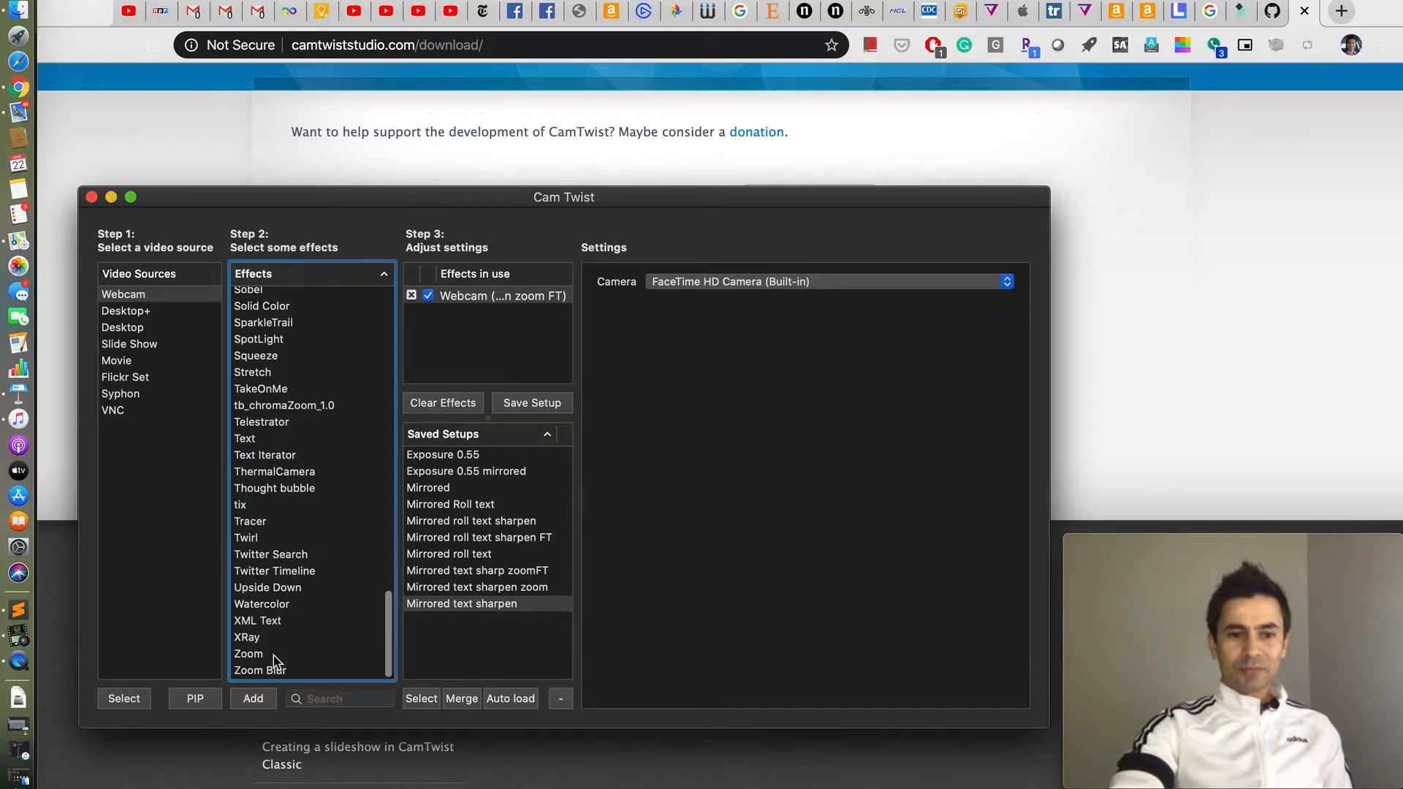
pyautogui.doubleClick(260, 656)
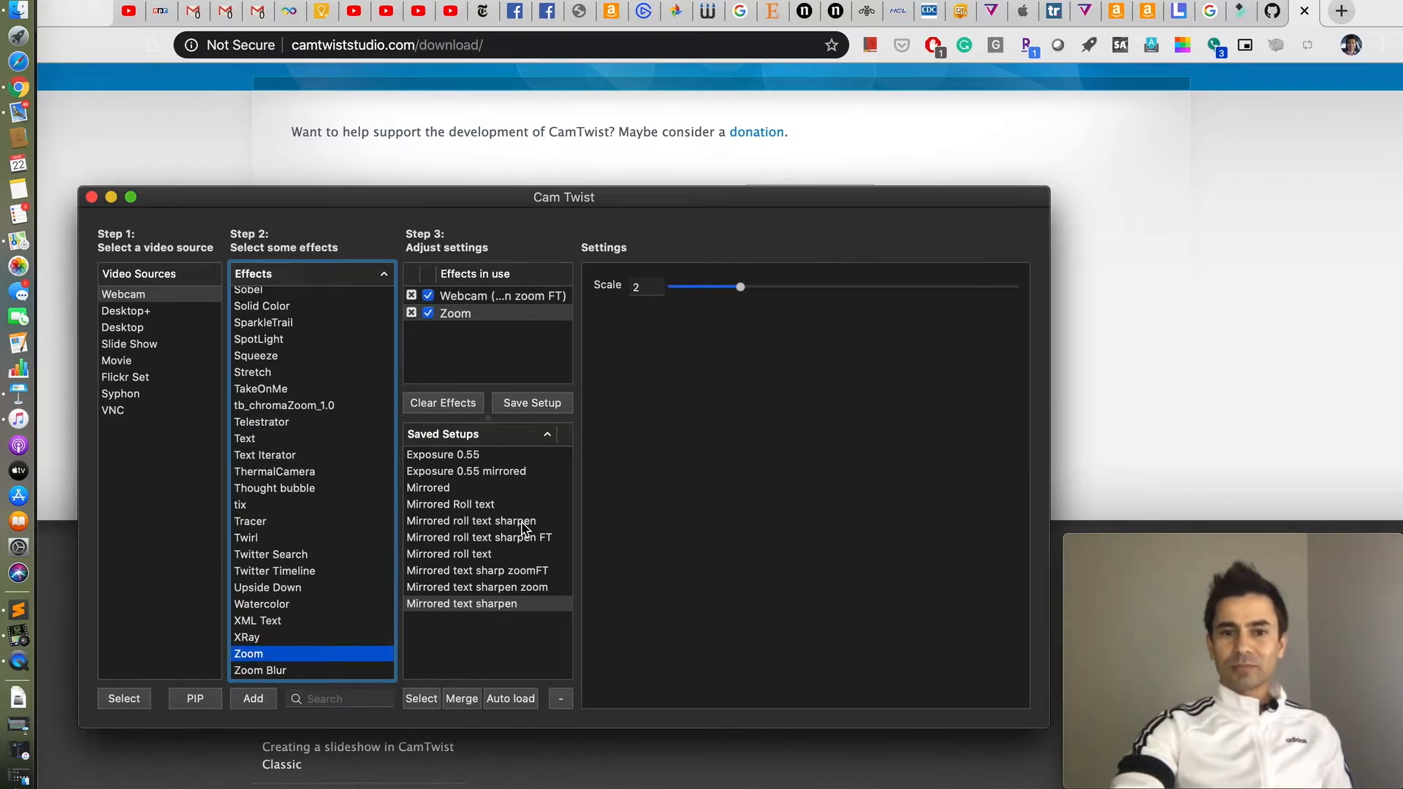
pyautogui.moveTo(741, 290)
pyautogui.mouseDown()
pyautogui.moveTo(809, 290)
pyautogui.moveTo(726, 288)
pyautogui.moveTo(818, 301)
pyautogui.moveTo(755, 288)
pyautogui.mouseUp()
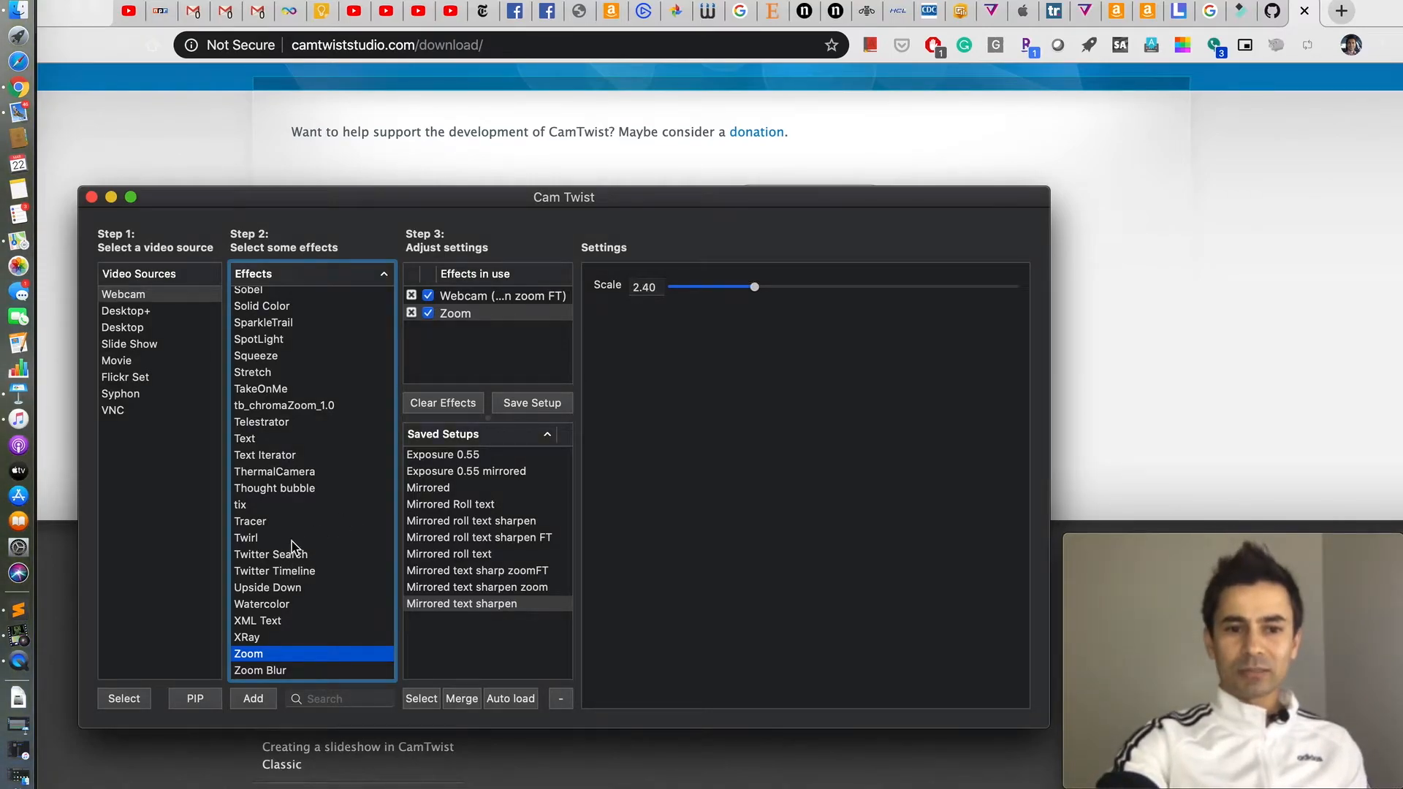
# - Try the Sharpen effect at an amount of 0.34 on the zoomed image and remove it again
pyautogui.scroll(5, 271, 341)
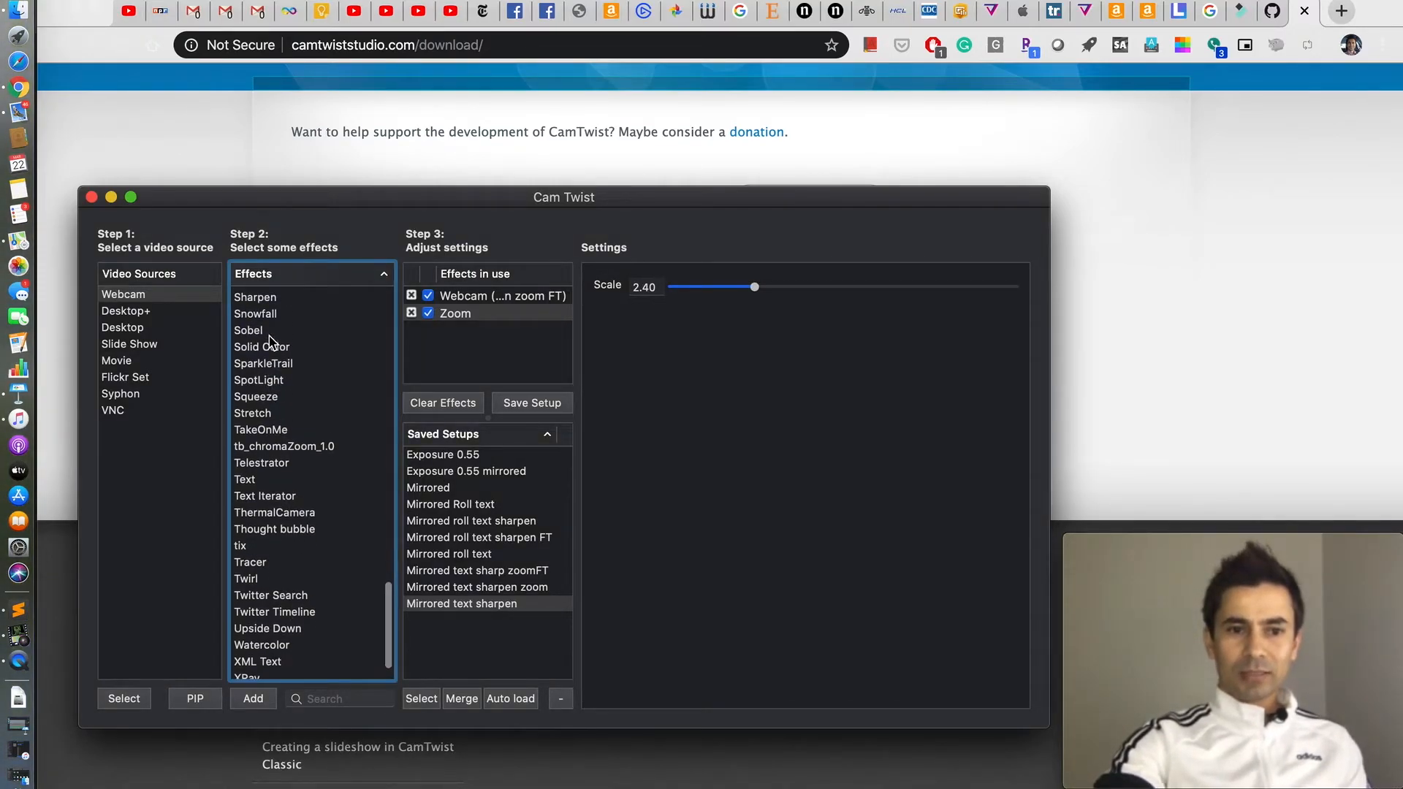
pyautogui.scroll(3, 271, 389)
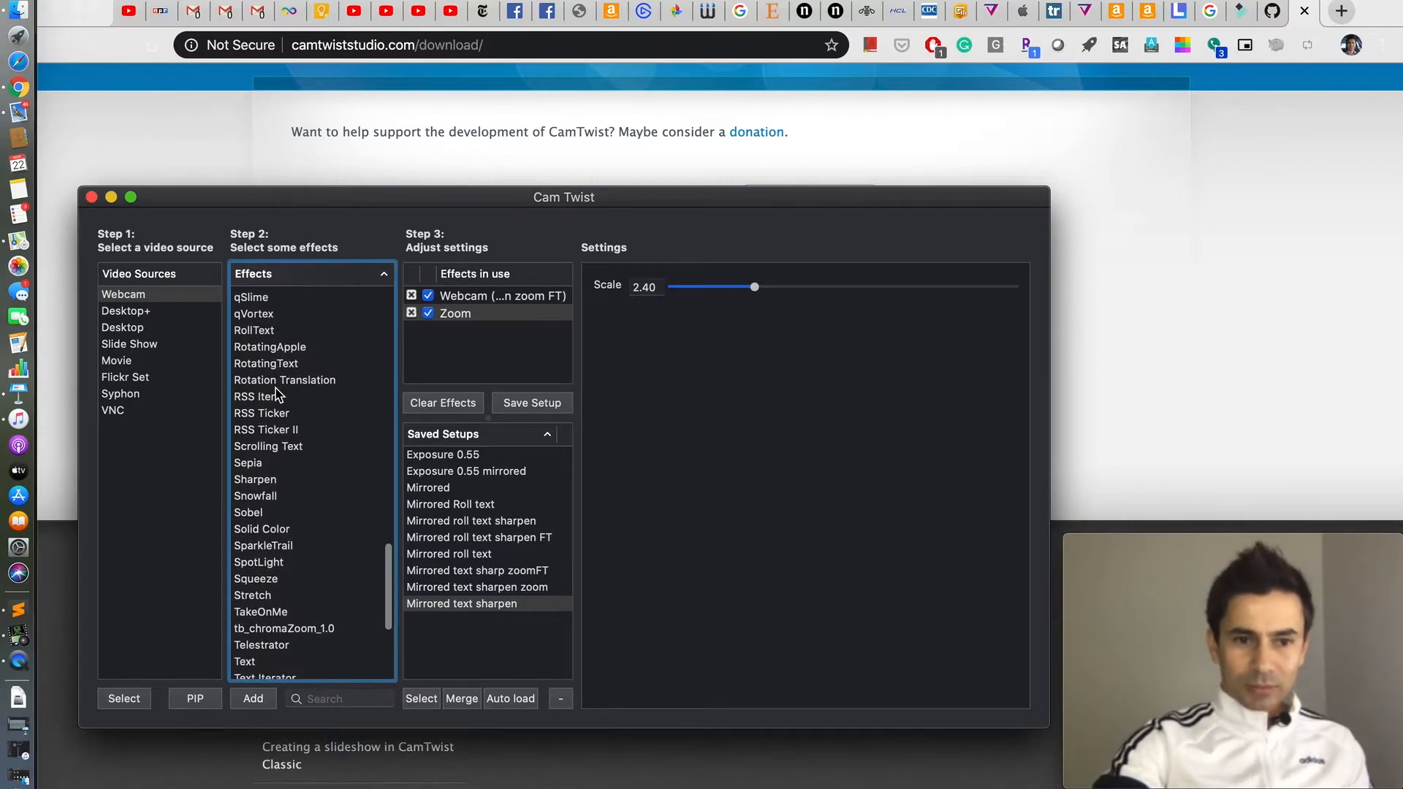
pyautogui.click(262, 480)
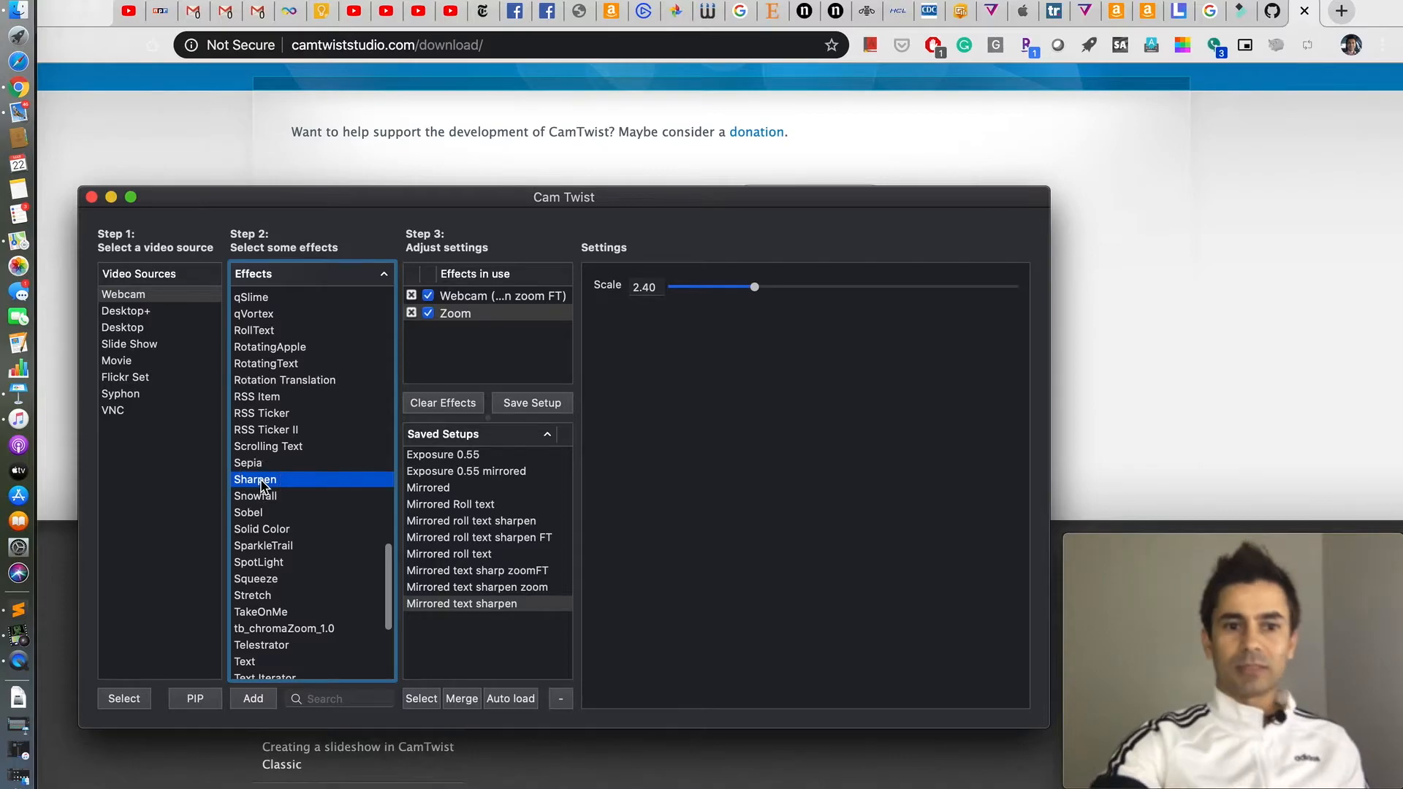
pyautogui.doubleClick(261, 480)
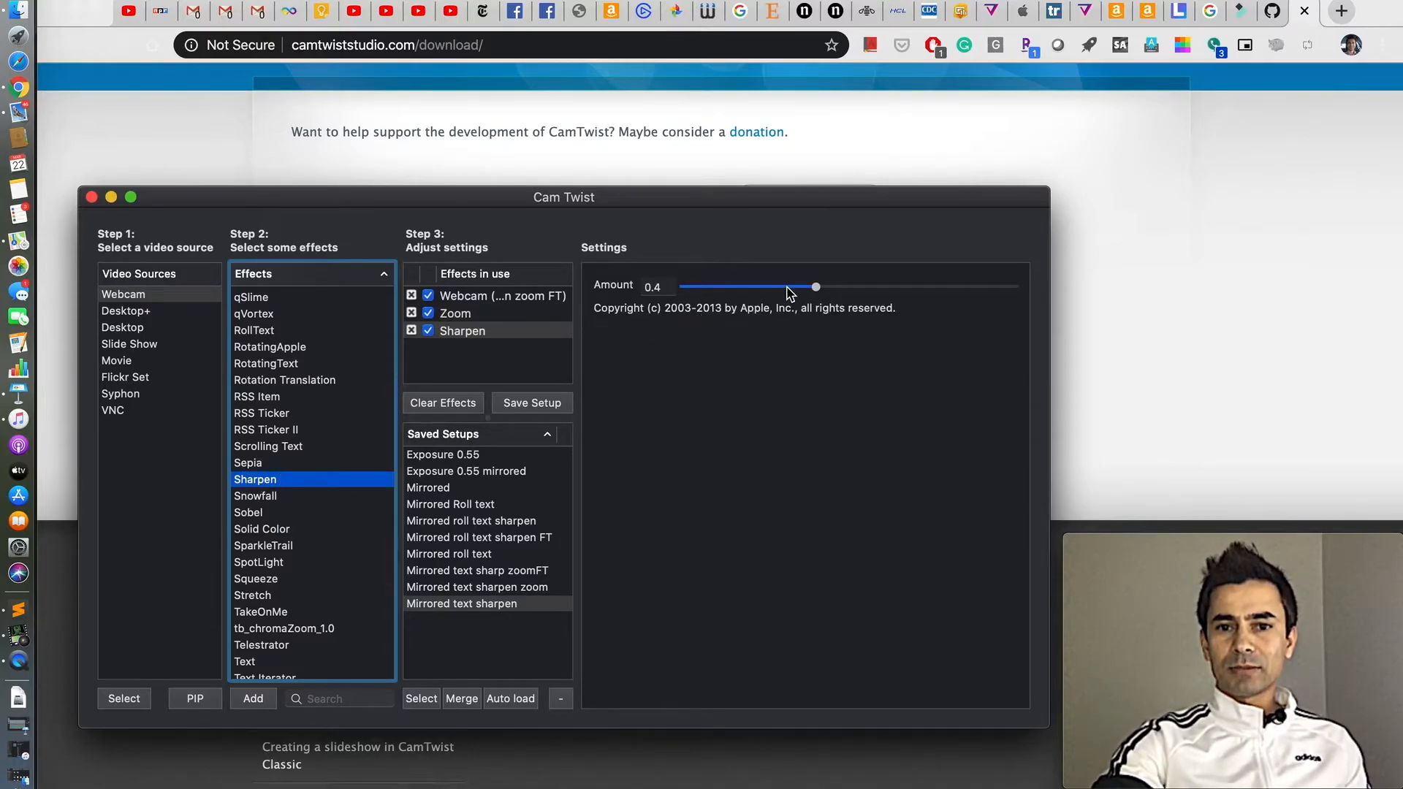
pyautogui.moveTo(814, 292); pyautogui.dragTo(804, 293)
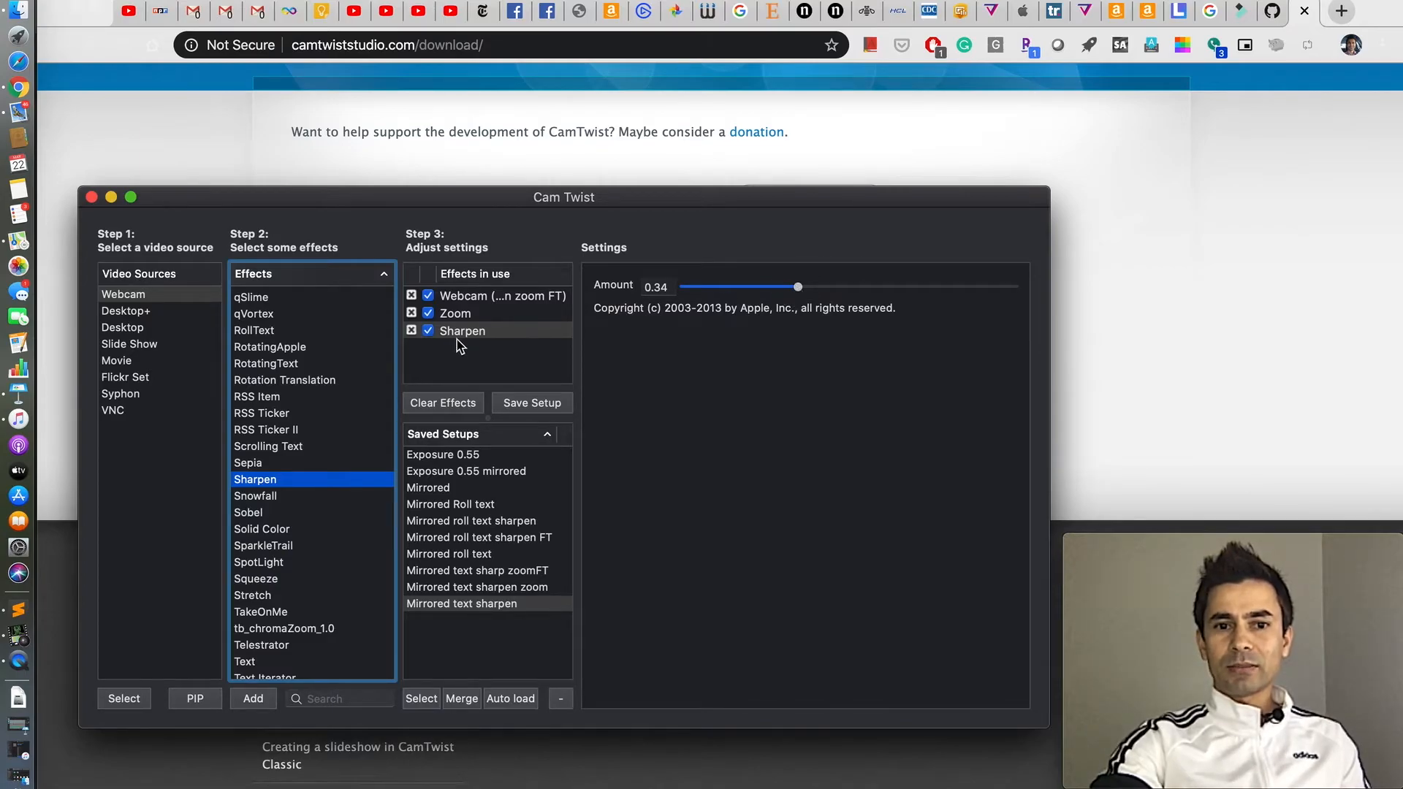
pyautogui.click(411, 331)
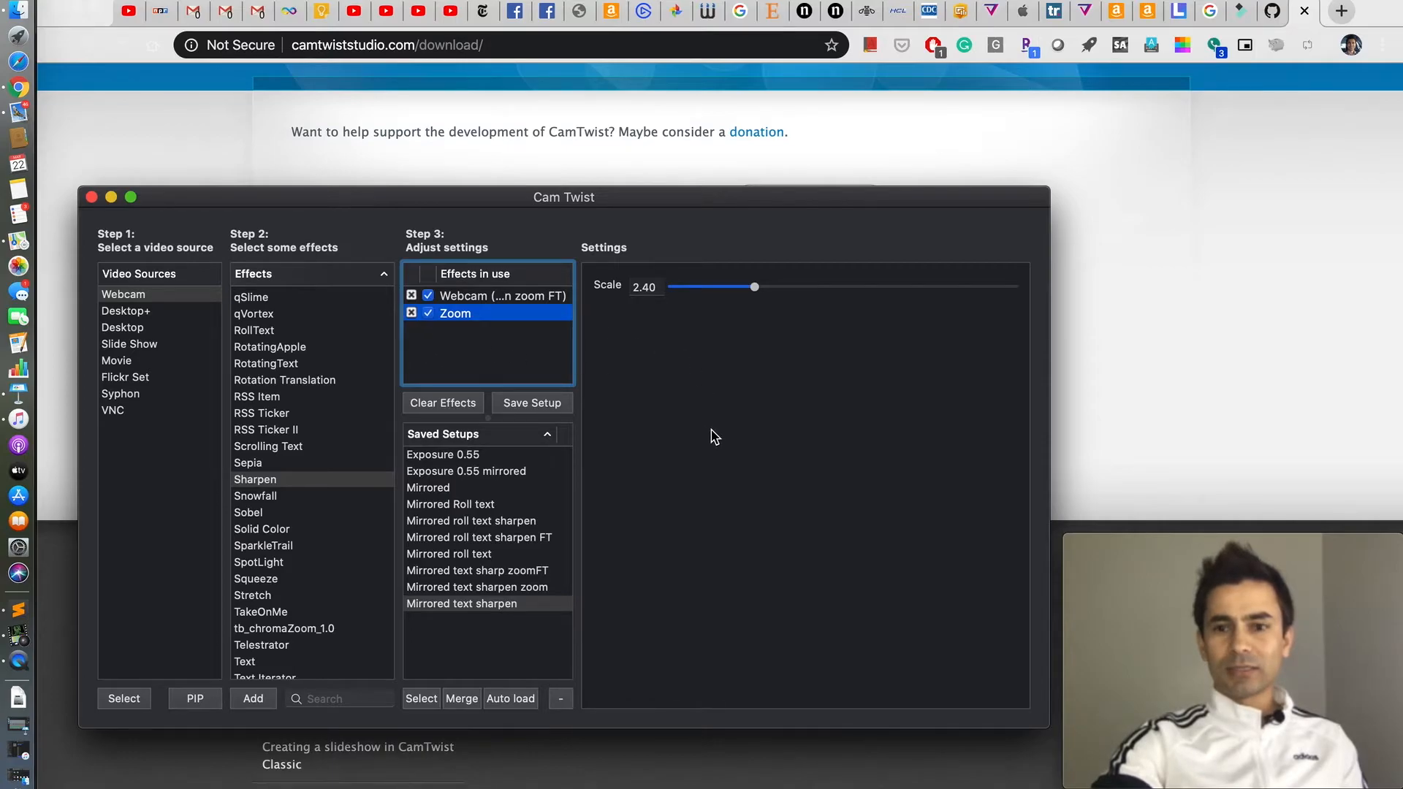
# - Add the Sharpen and LR Flip effects on top of Zoom, switching LR Flip off and on again to compare the image
pyautogui.doubleClick(252, 480)
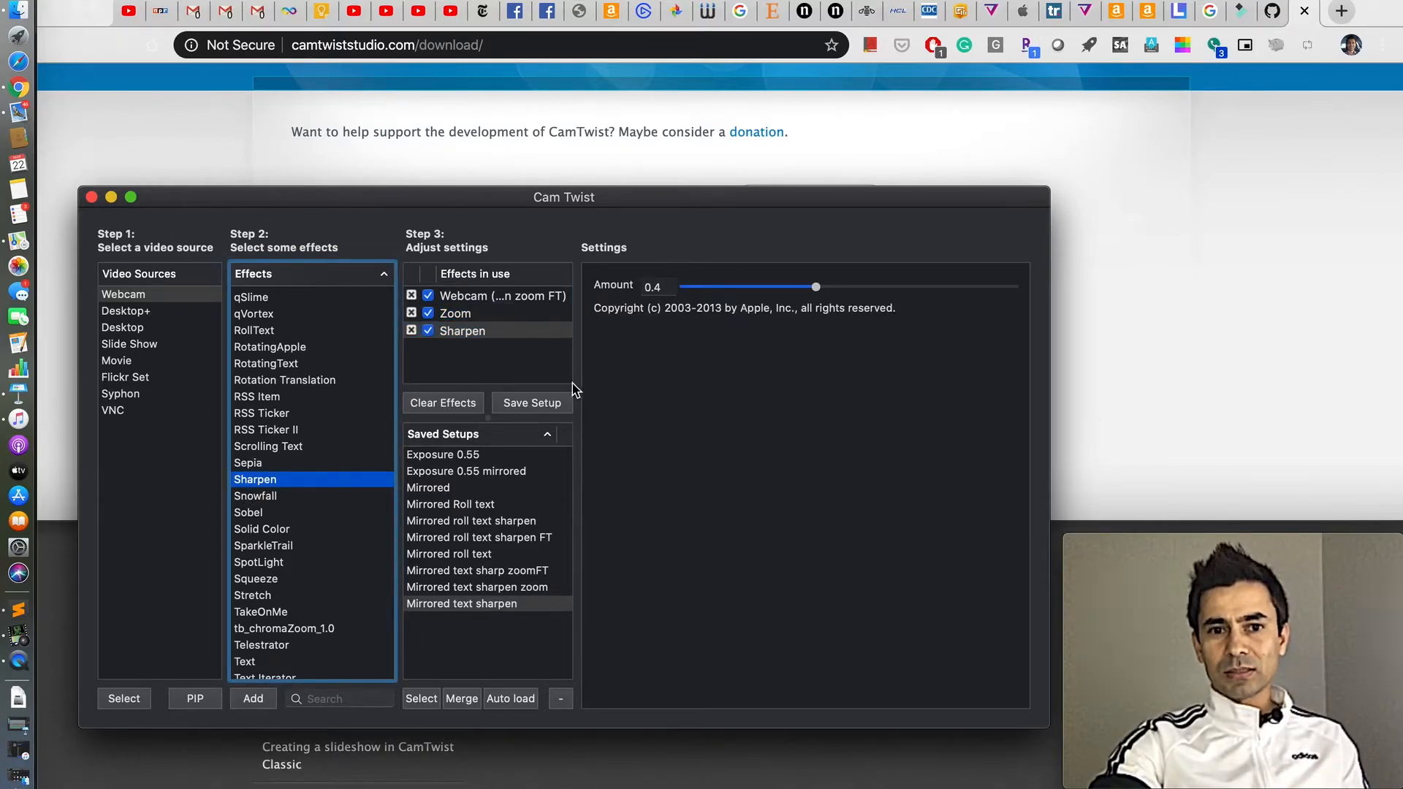
pyautogui.scroll(-5, 261, 558)
pyautogui.scroll(10, 263, 557)
pyautogui.scroll(5, 263, 558)
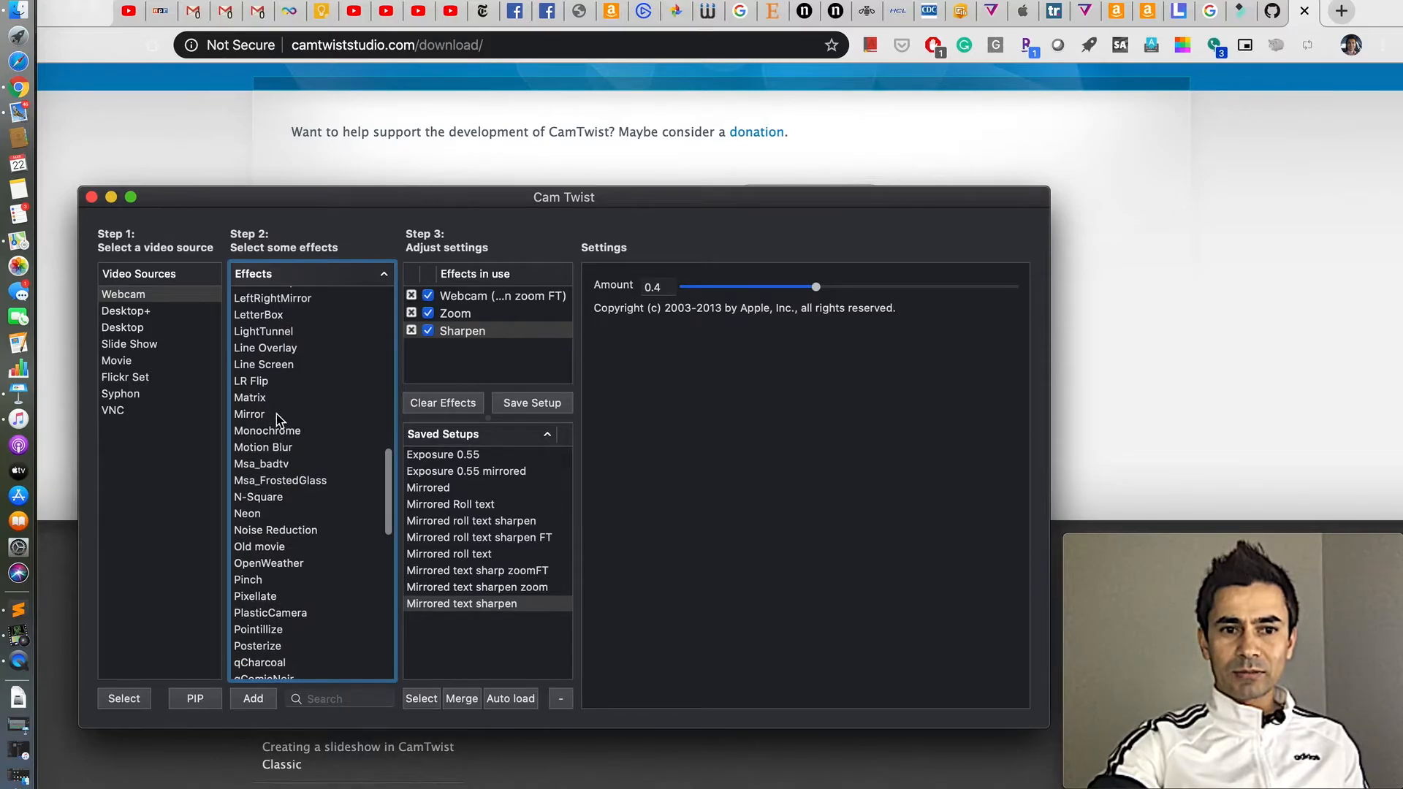
pyautogui.doubleClick(264, 382)
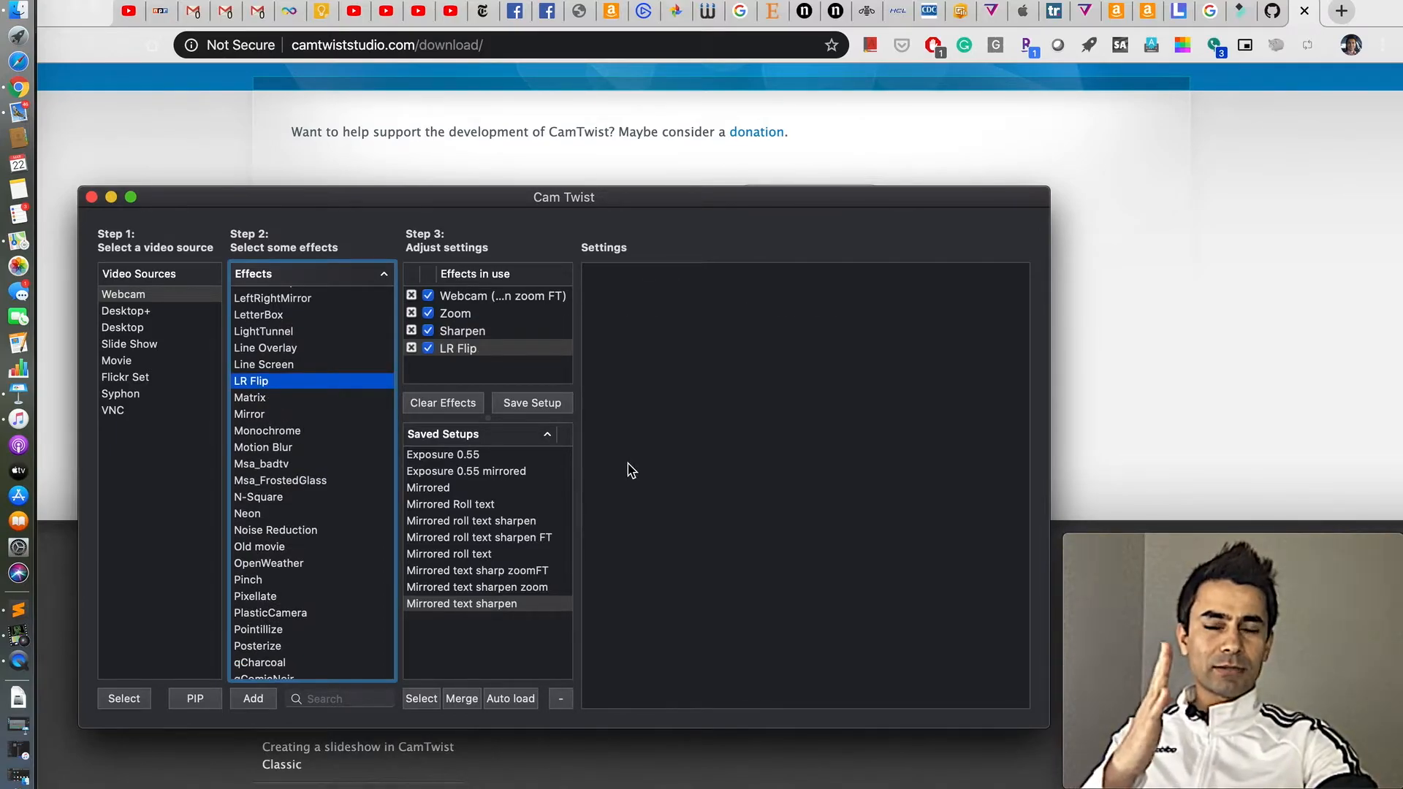
pyautogui.click(428, 349)
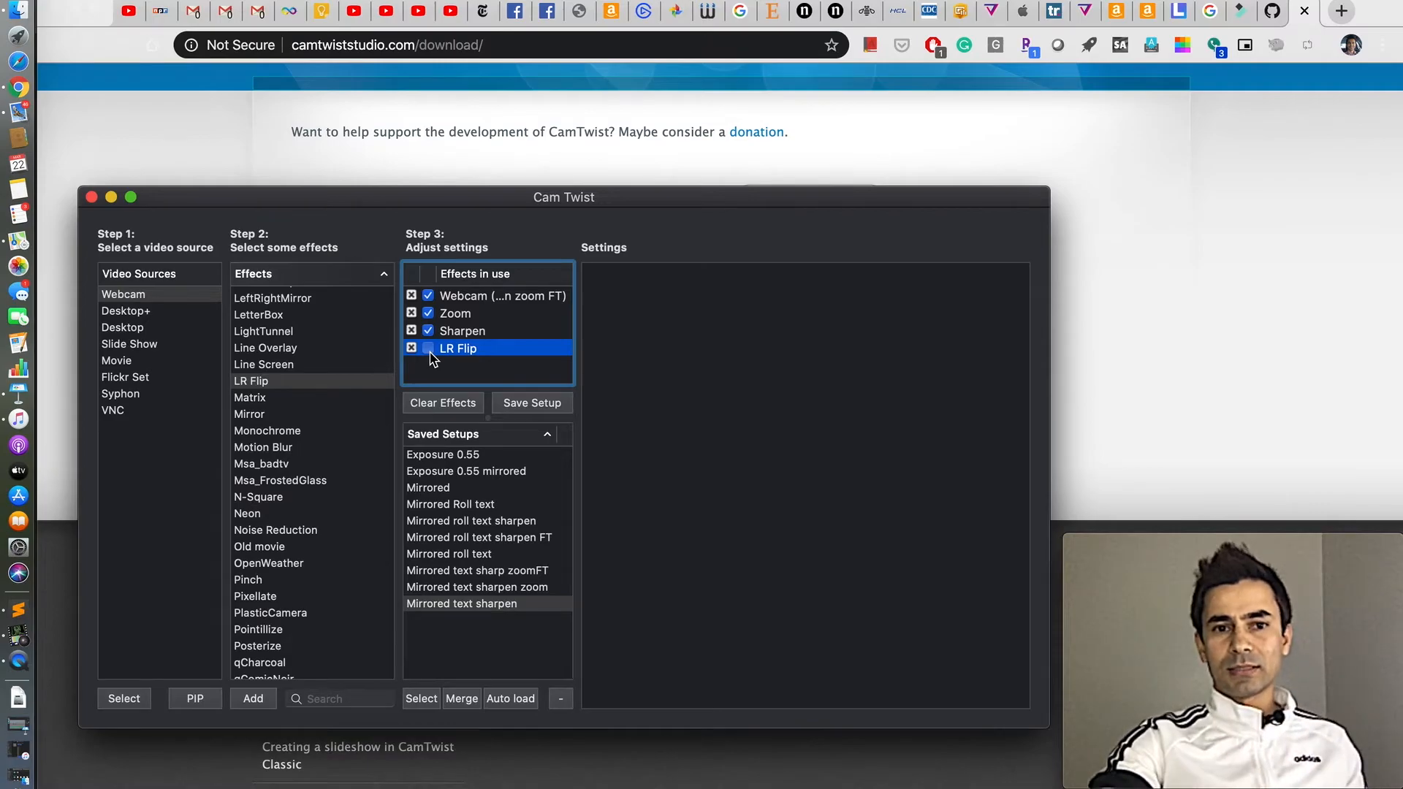
pyautogui.click(429, 349)
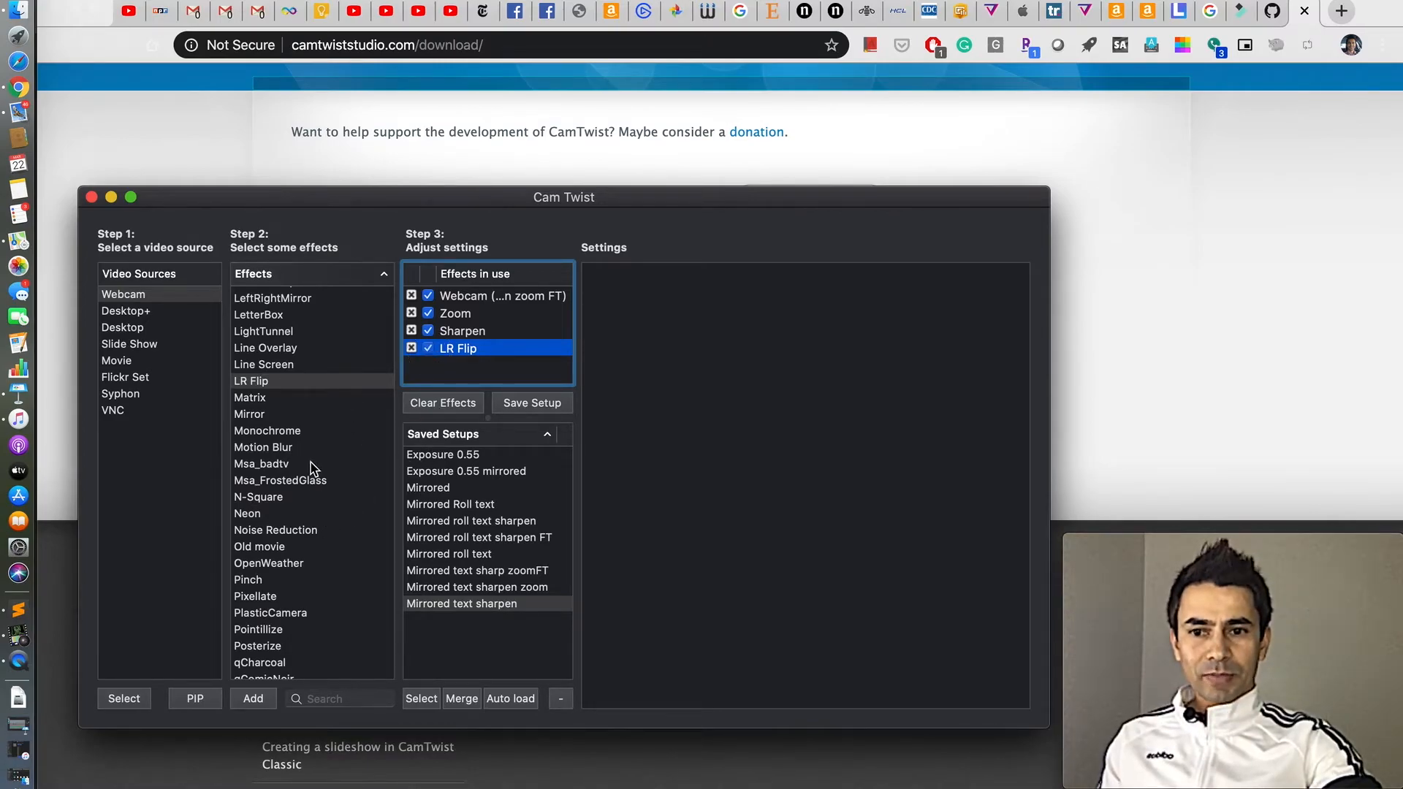
# - Remove the LR Flip, Sharpen and Zoom effects so that only the webcam source is in use
pyautogui.scroll(-3, 313, 468)
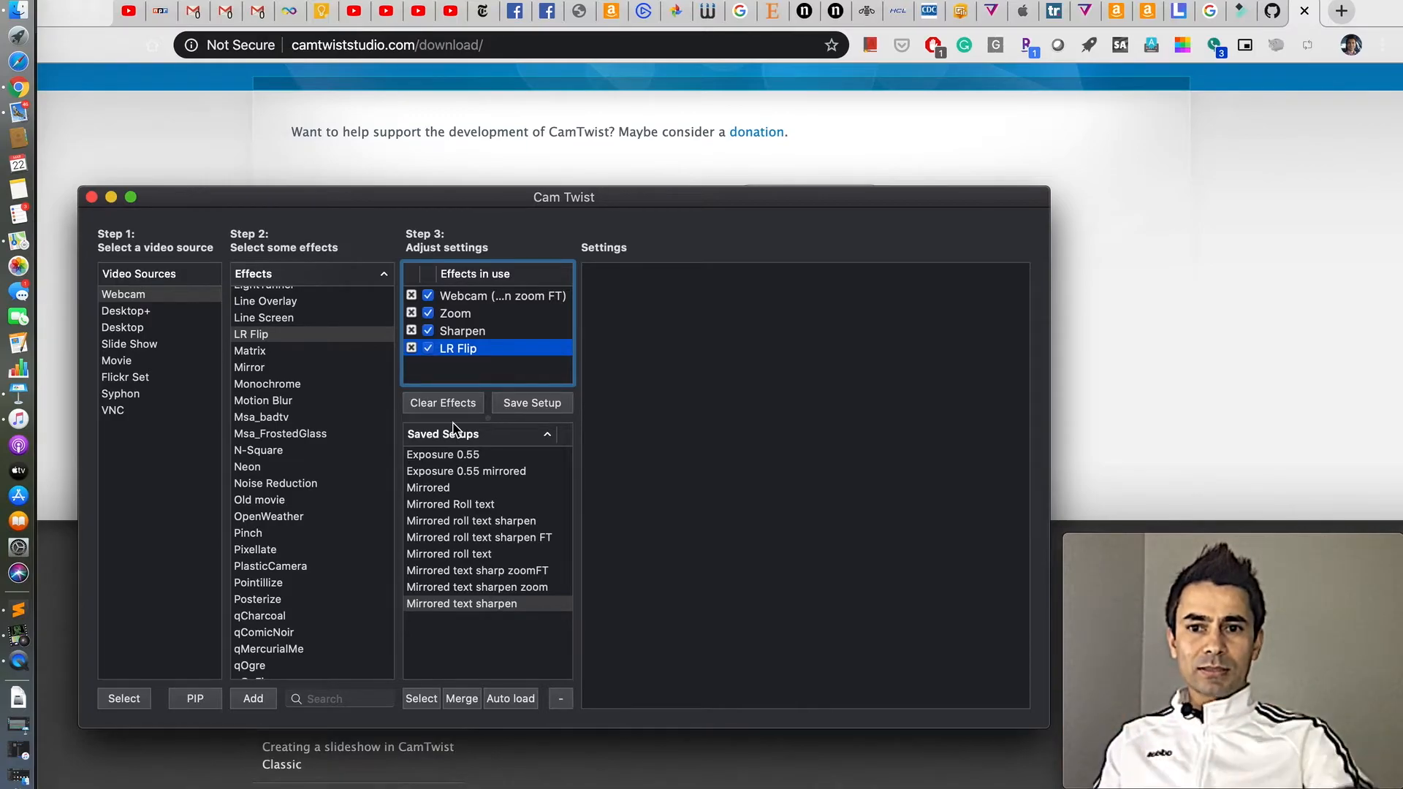
pyautogui.click(412, 349)
pyautogui.click(412, 330)
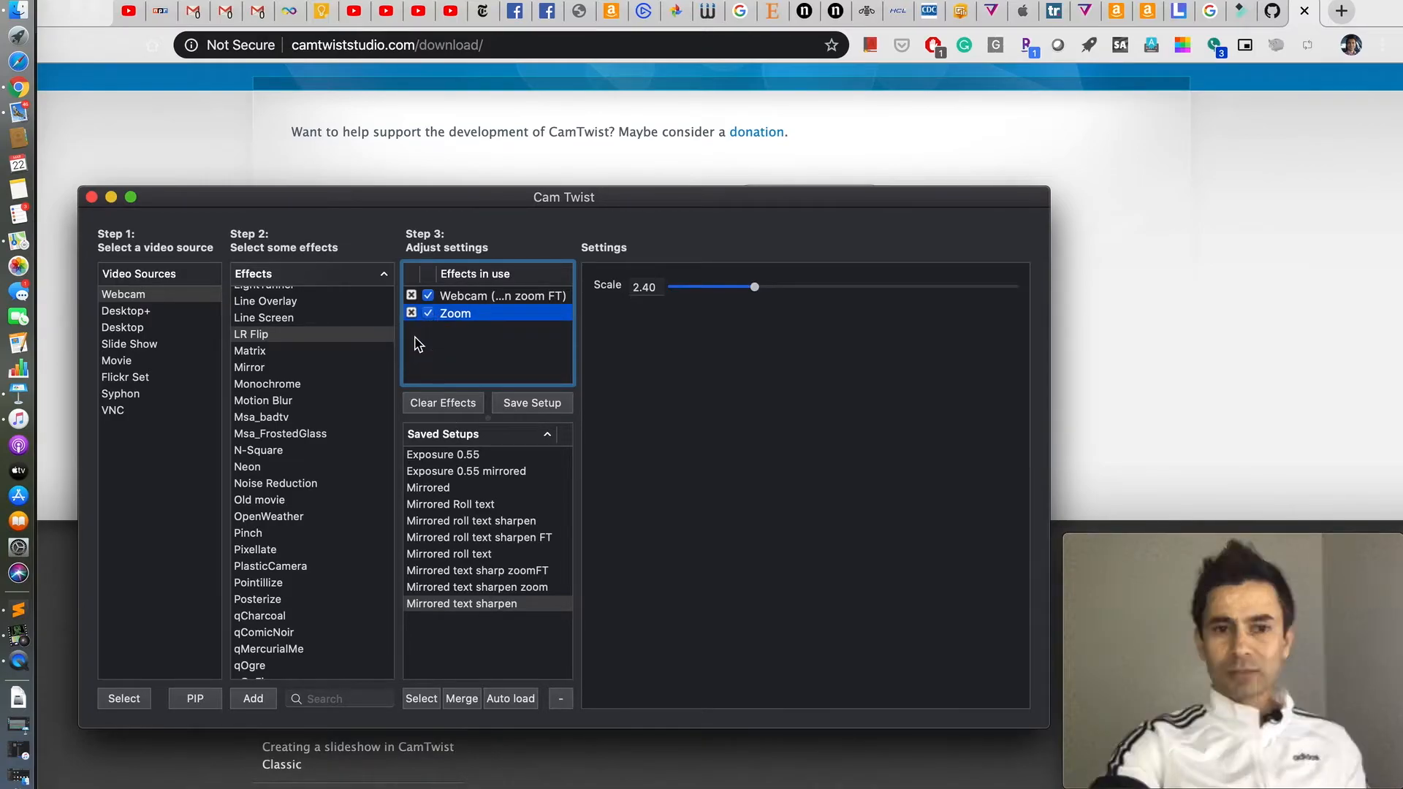
pyautogui.click(411, 314)
# - Add the Cube effect to the webcam image and look through the other available effects
pyautogui.scroll(10, 274, 418)
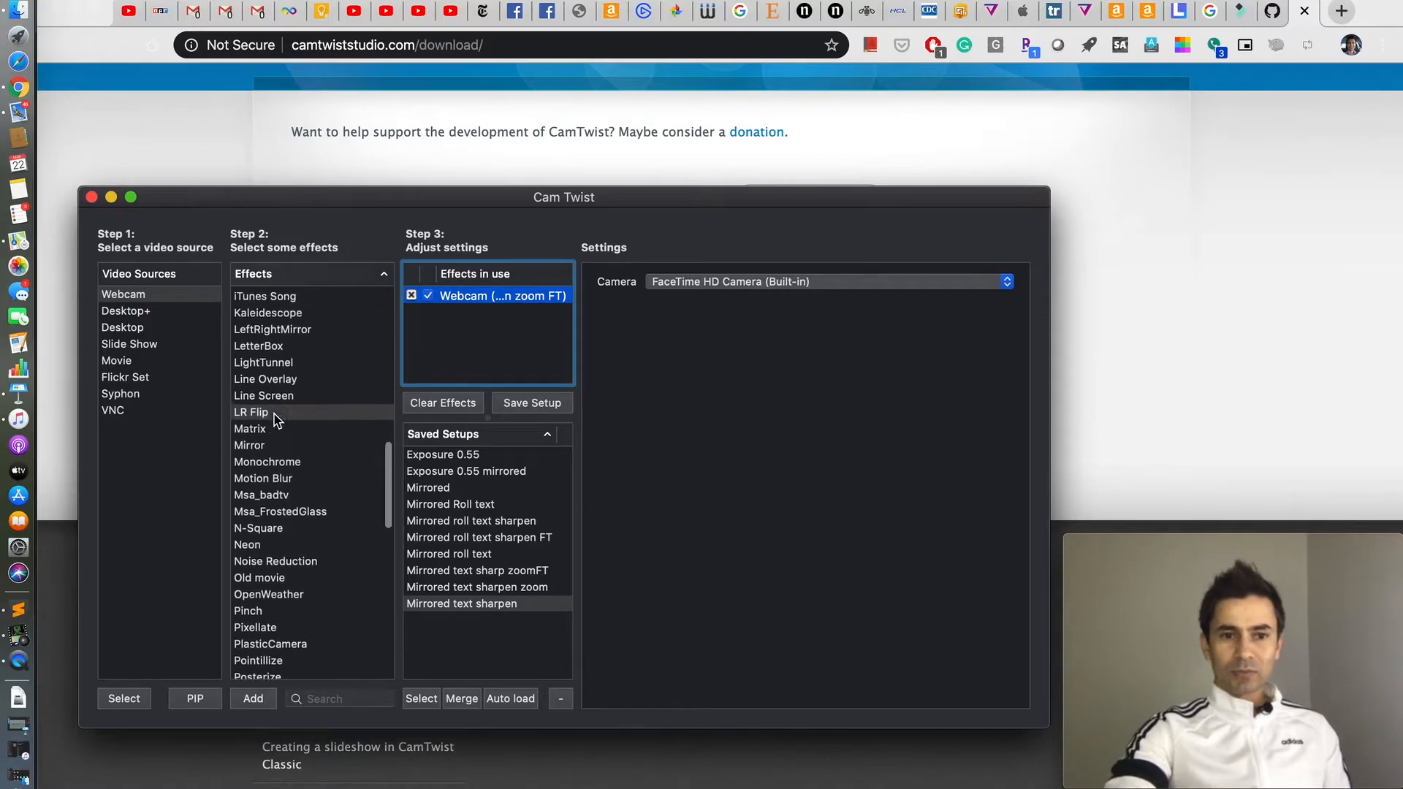
pyautogui.scroll(7, 274, 417)
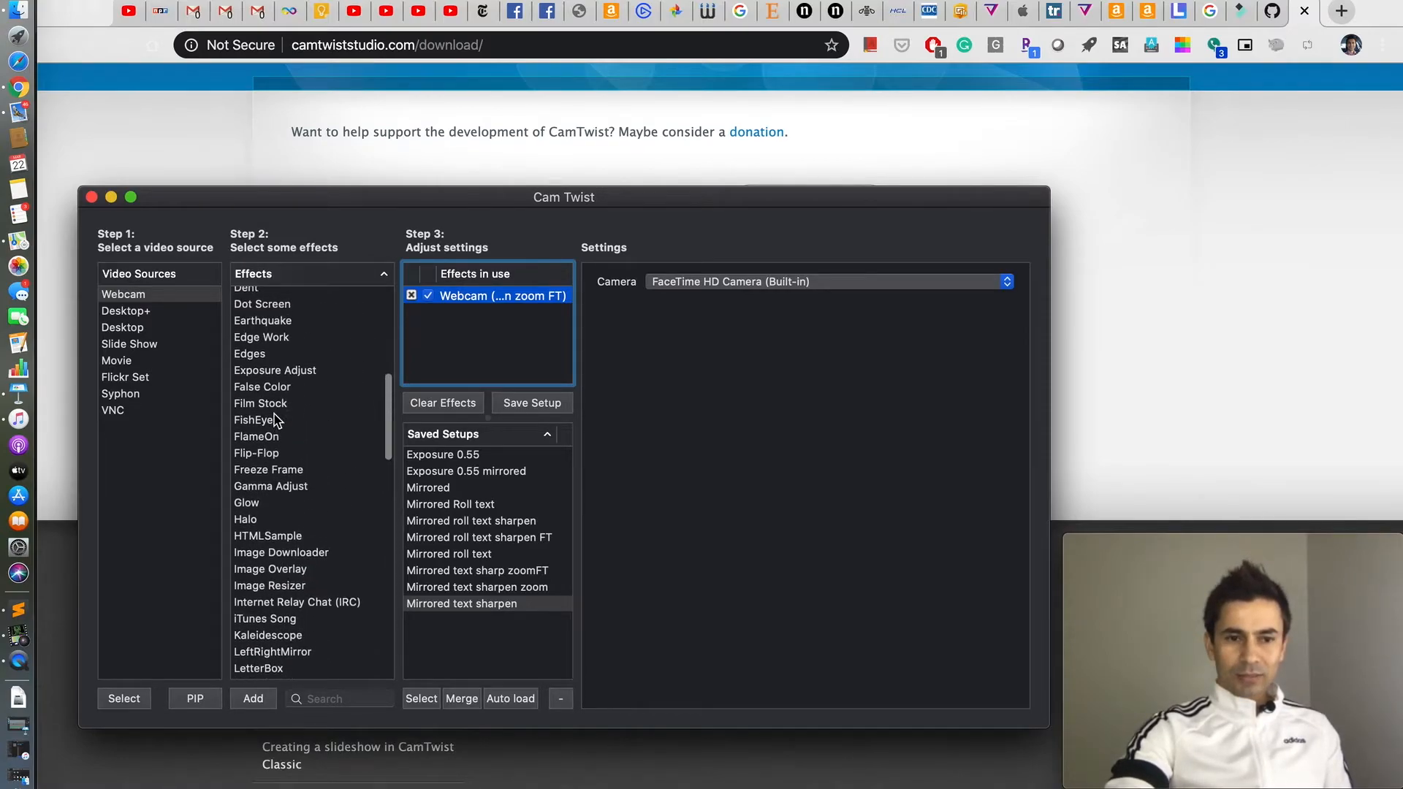
pyautogui.click(256, 399)
pyautogui.doubleClick(256, 398)
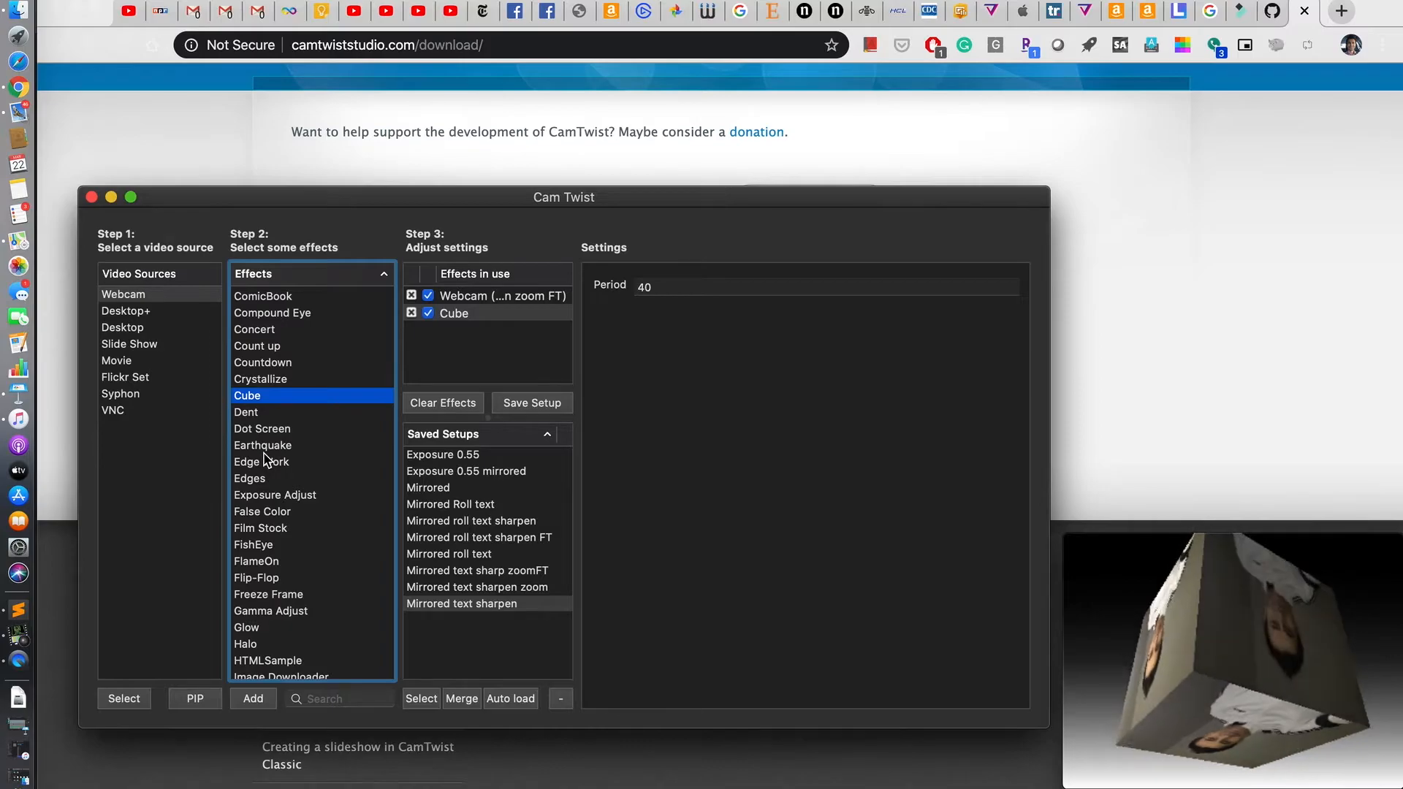
pyautogui.scroll(-3, 266, 458)
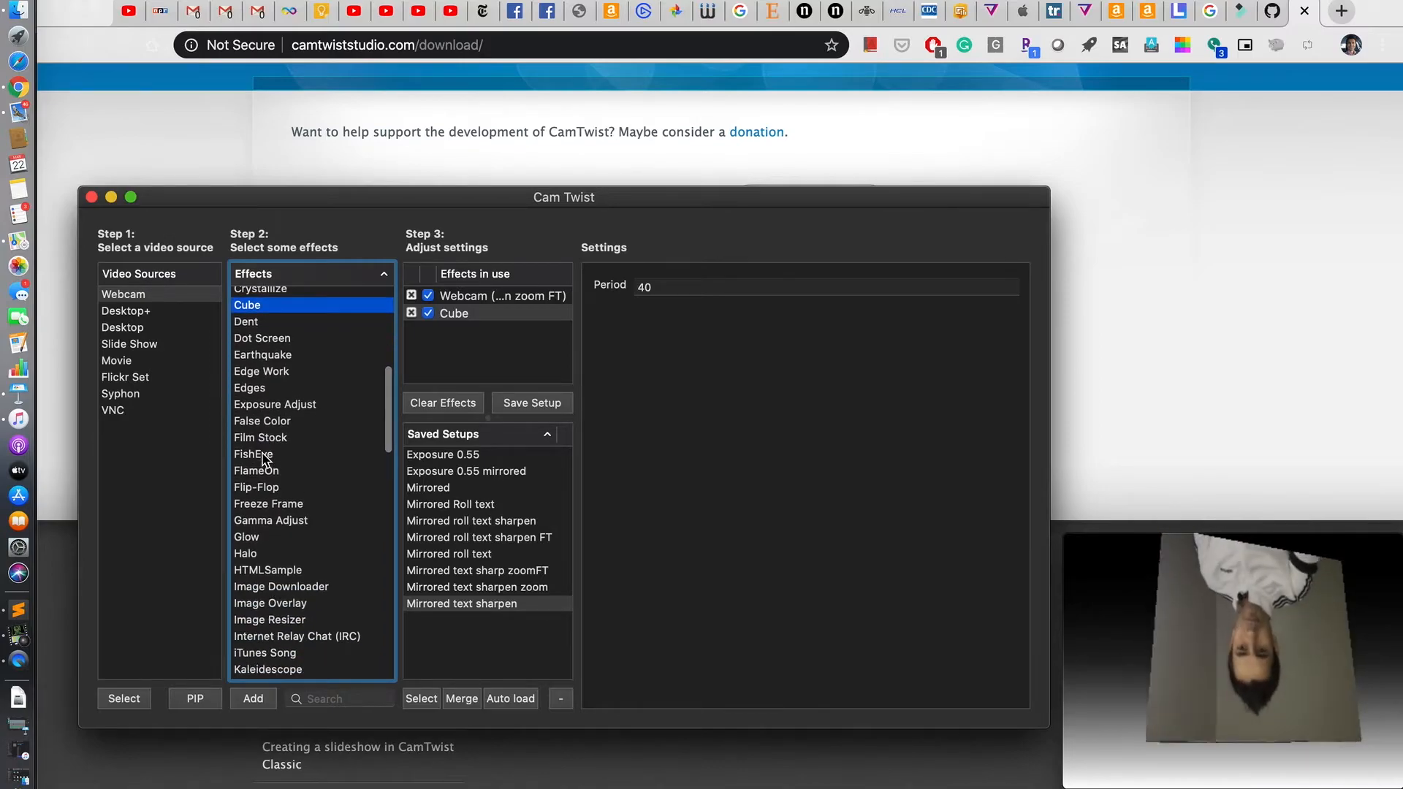
pyautogui.scroll(-4, 265, 459)
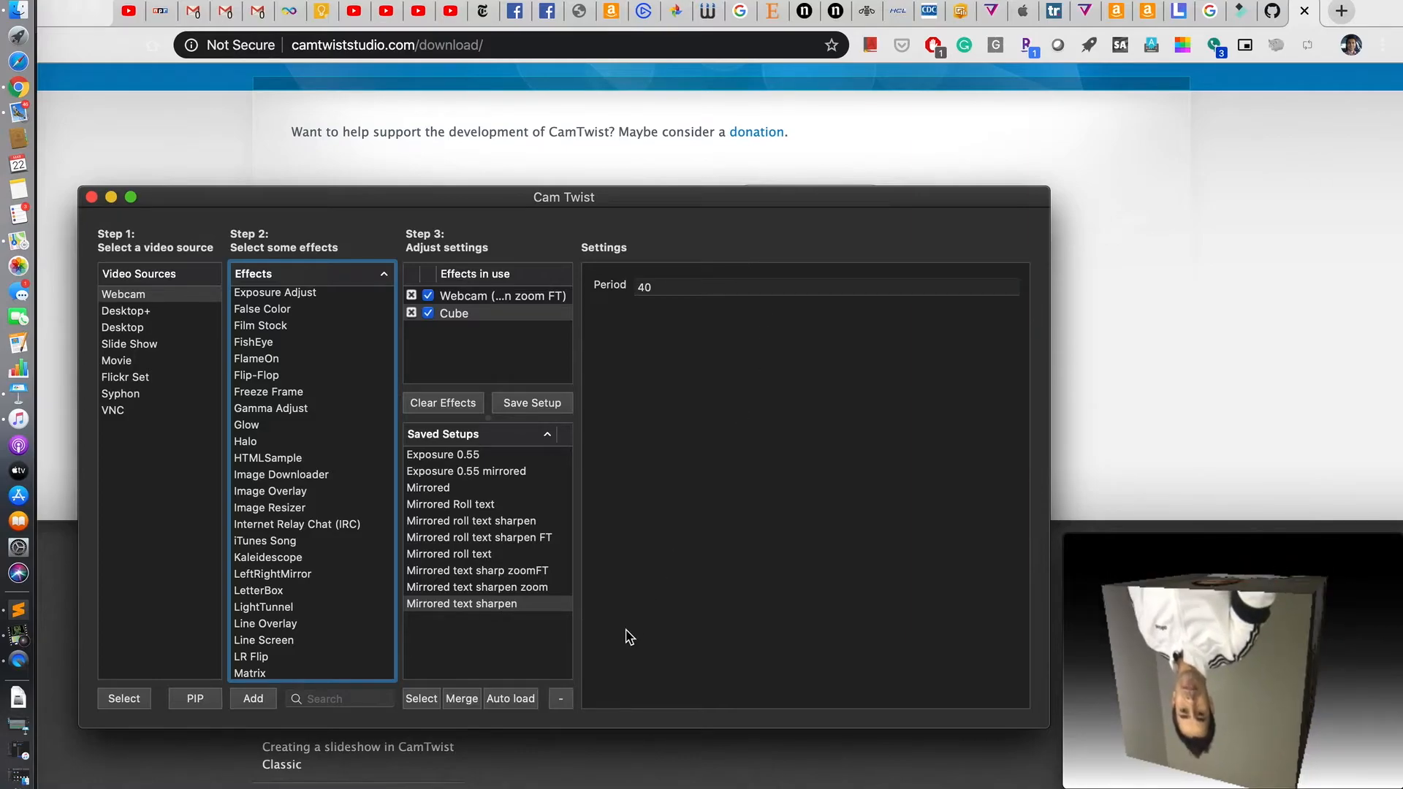
# - Switch to QuickTime's Movie Recording window and check which camera is chosen among its available cameras
pyautogui.click(1254, 710)
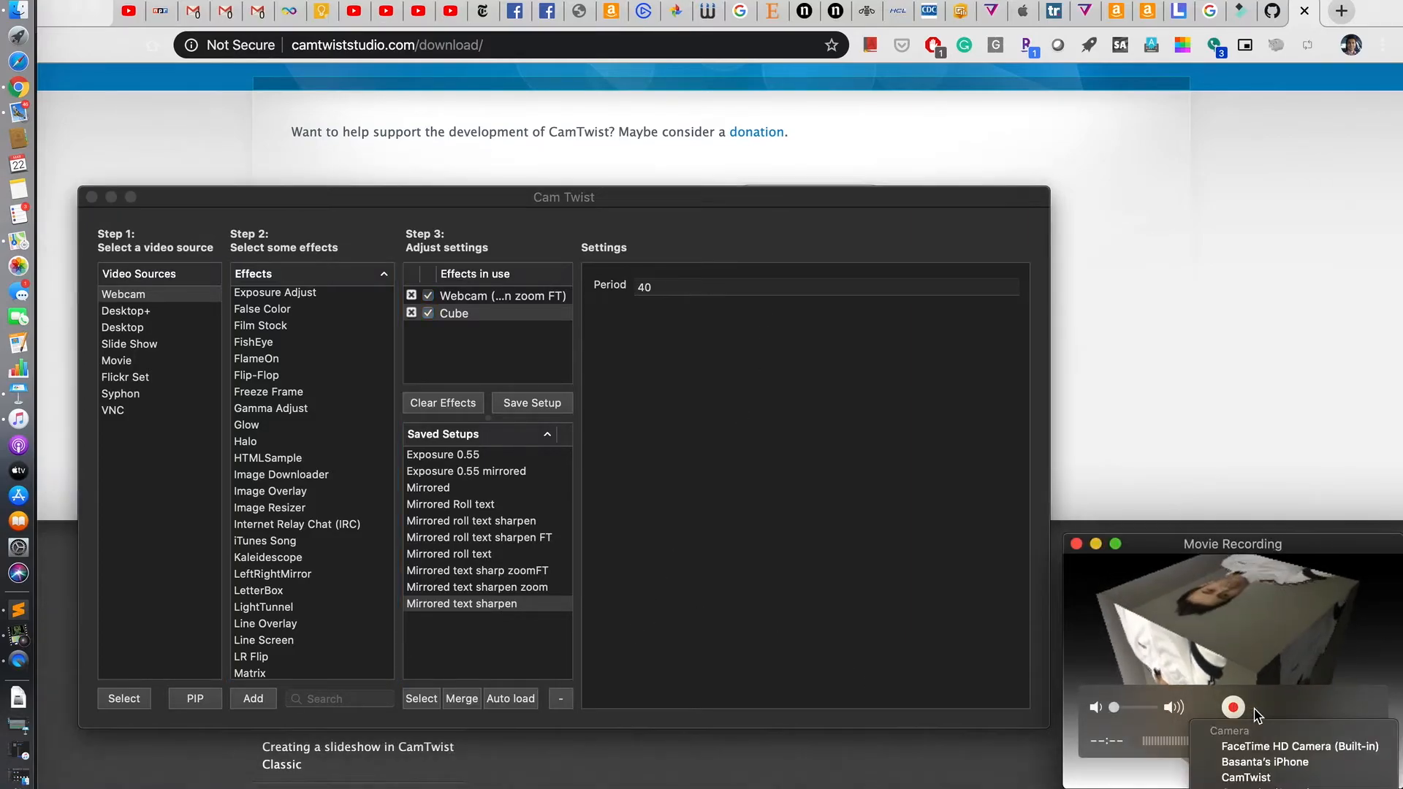
pyautogui.scroll(-3, 1264, 759)
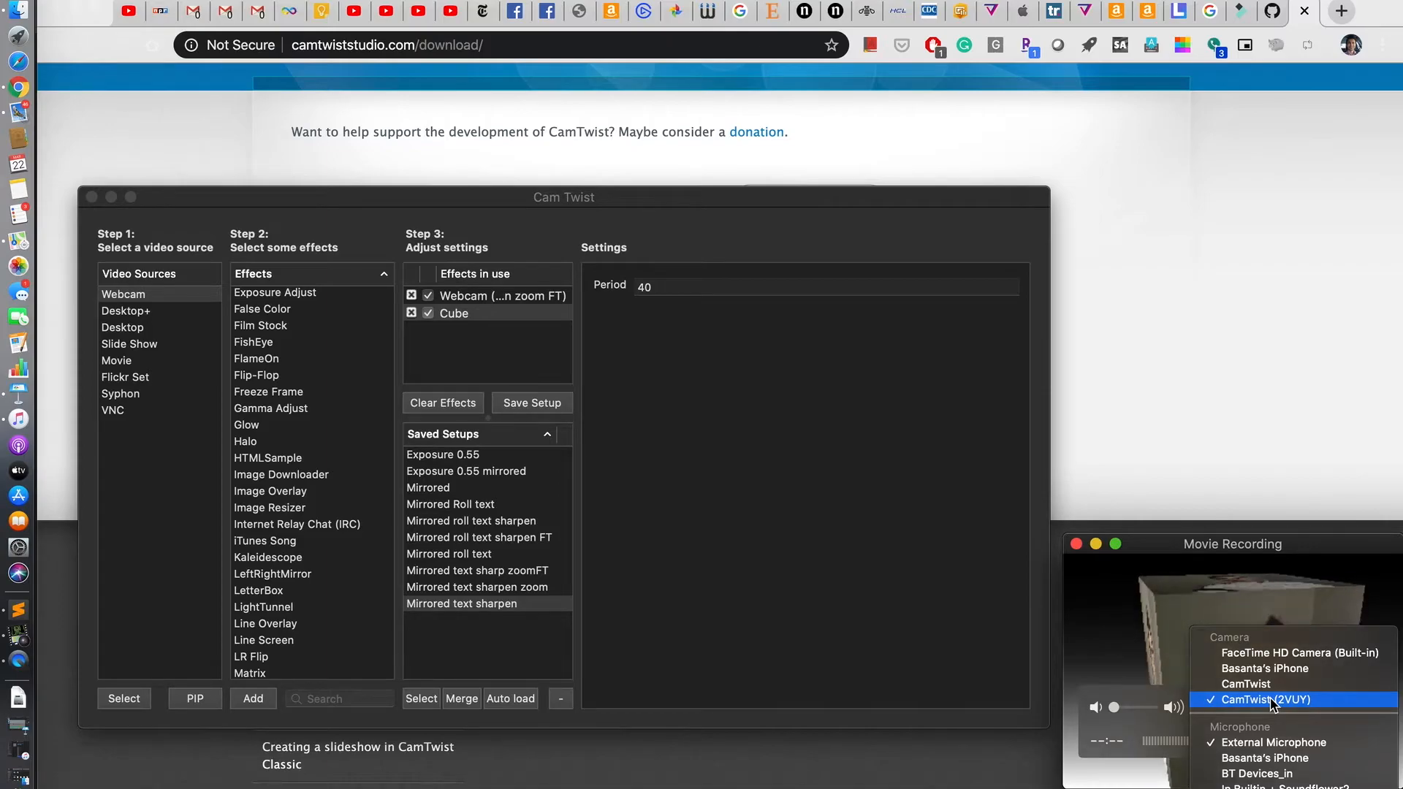
pyautogui.click(1133, 619)
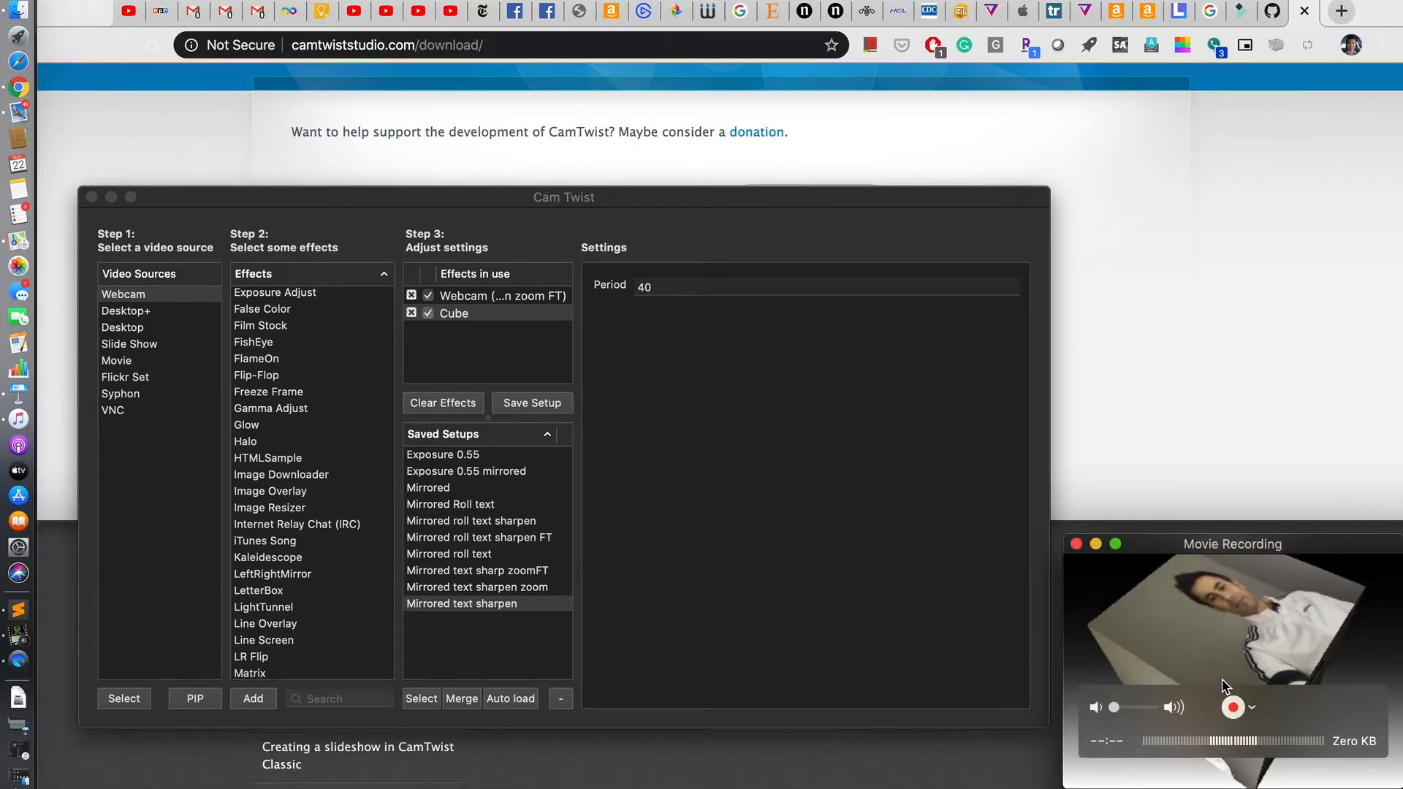
# - Set the movie recording's camera to FaceTime HD Camera (Built-in) and shrink the enlarged recording window
pyautogui.click(1251, 707)
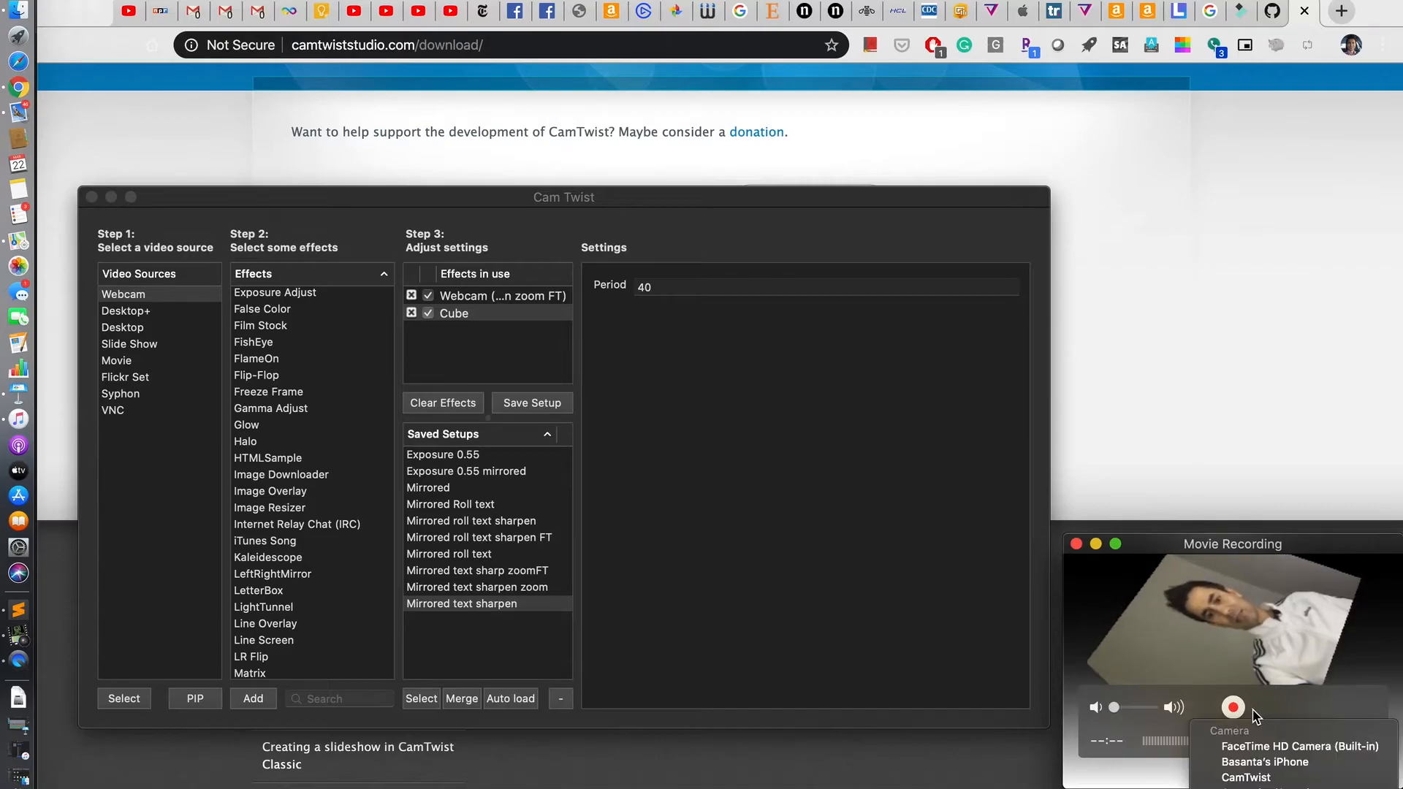
pyautogui.click(1299, 760)
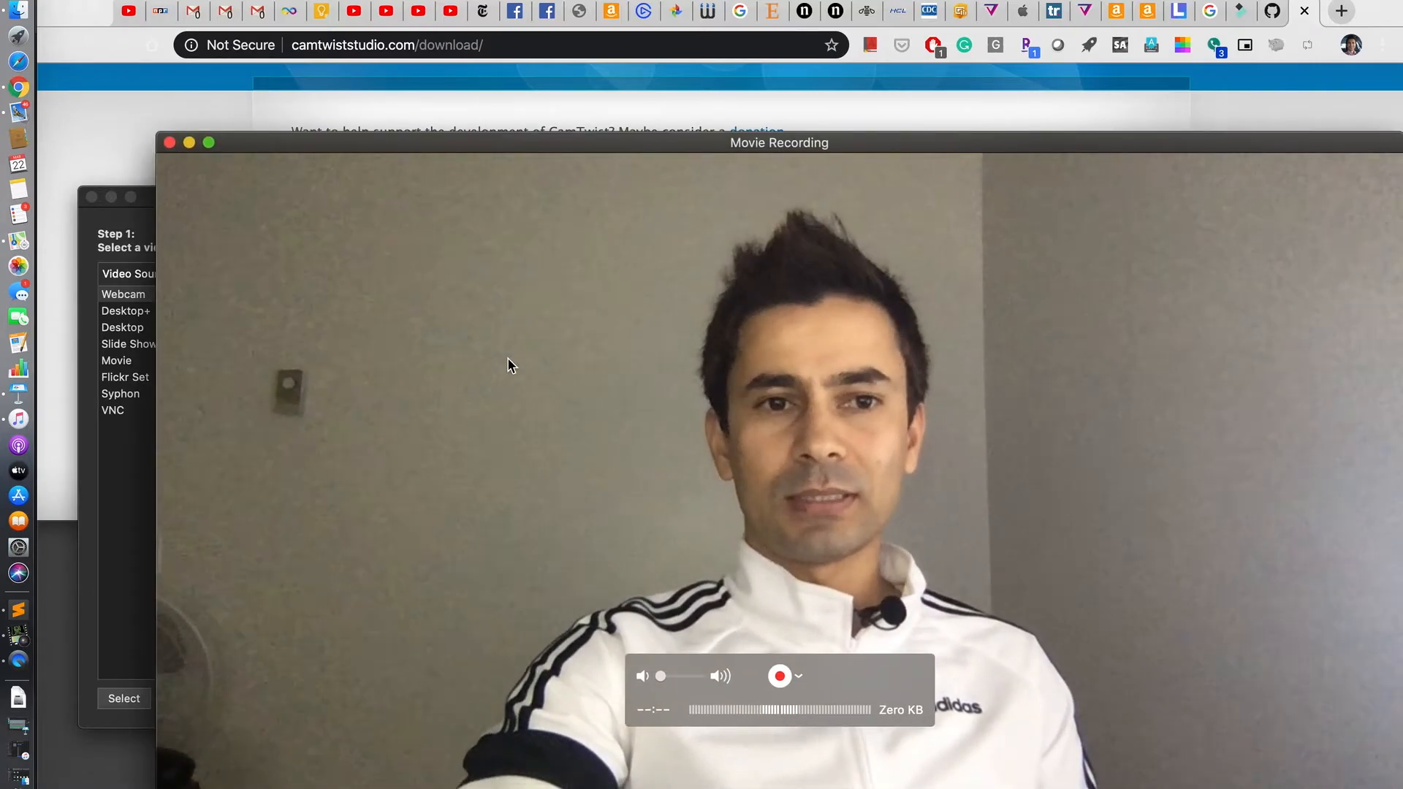
pyautogui.moveTo(156, 132); pyautogui.dragTo(990, 603)
pyautogui.moveTo(1089, 616); pyautogui.dragTo(1084, 563)
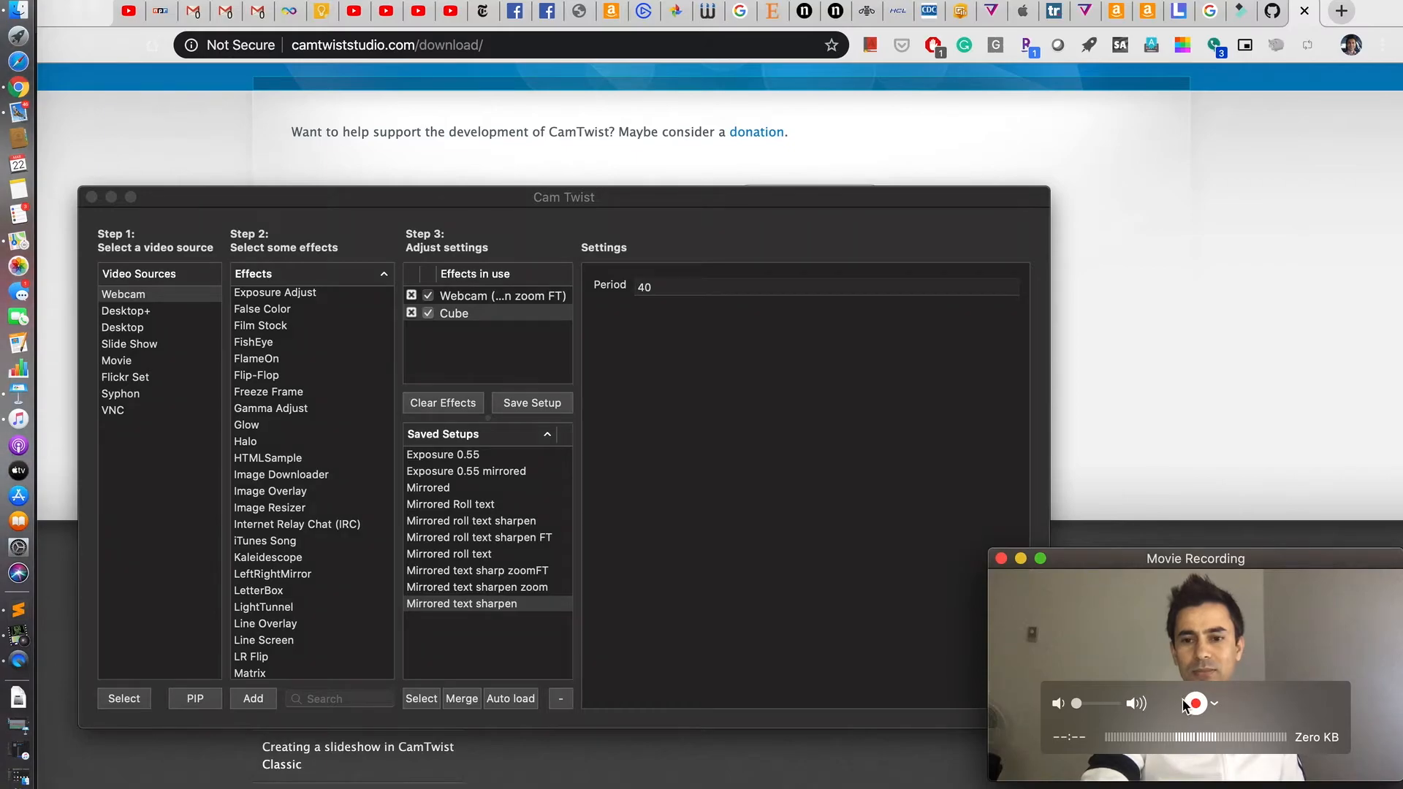
# - Switch the movie recording's camera back to CamTwist and move the recording window clear of the Cam Twist window
pyautogui.click(1214, 703)
pyautogui.click(1244, 774)
pyautogui.moveTo(1136, 564); pyautogui.dragTo(1206, 546)
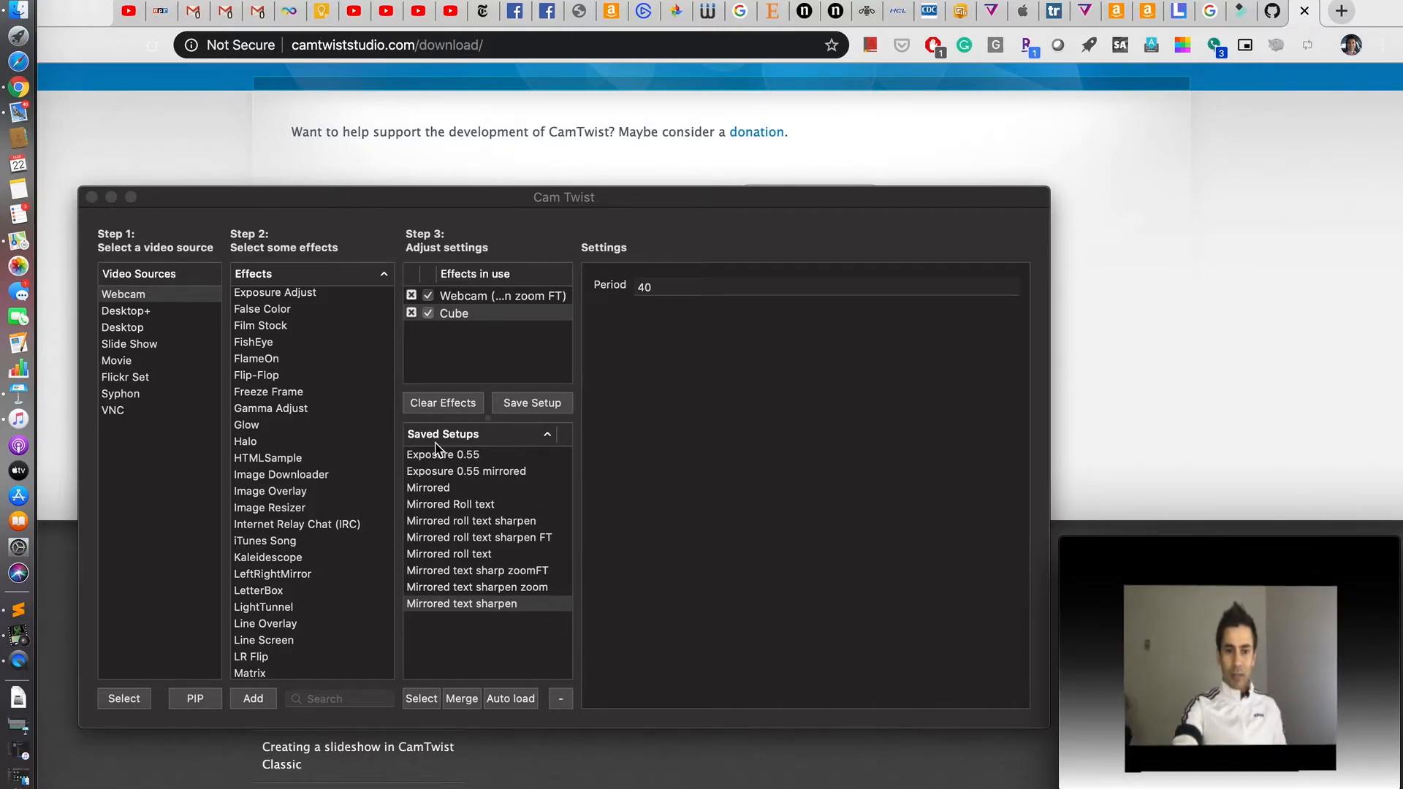
# - Remove the Cube effect from the webcam image, and try the Halo and Glow effects before removing both
pyautogui.click(411, 314)
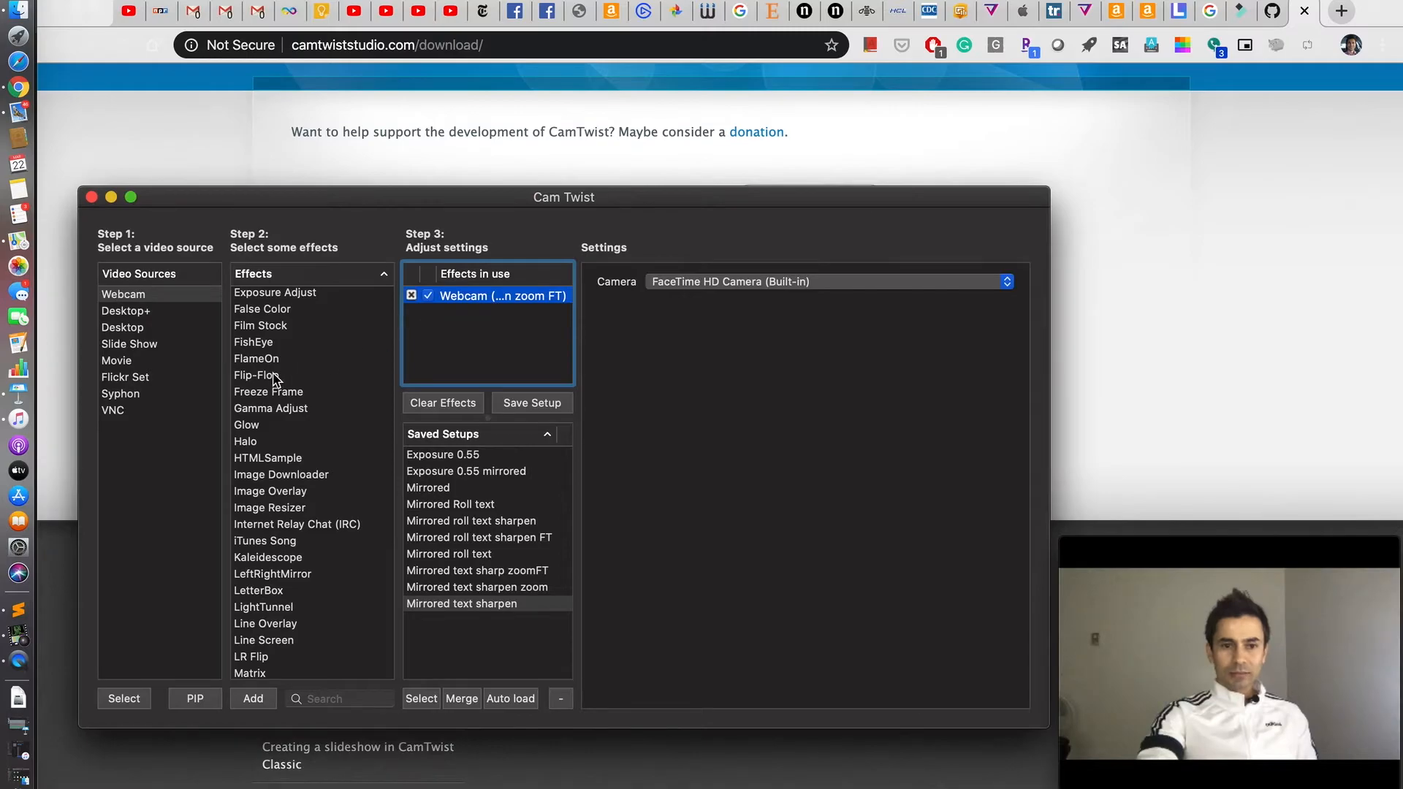
pyautogui.scroll(-3, 259, 438)
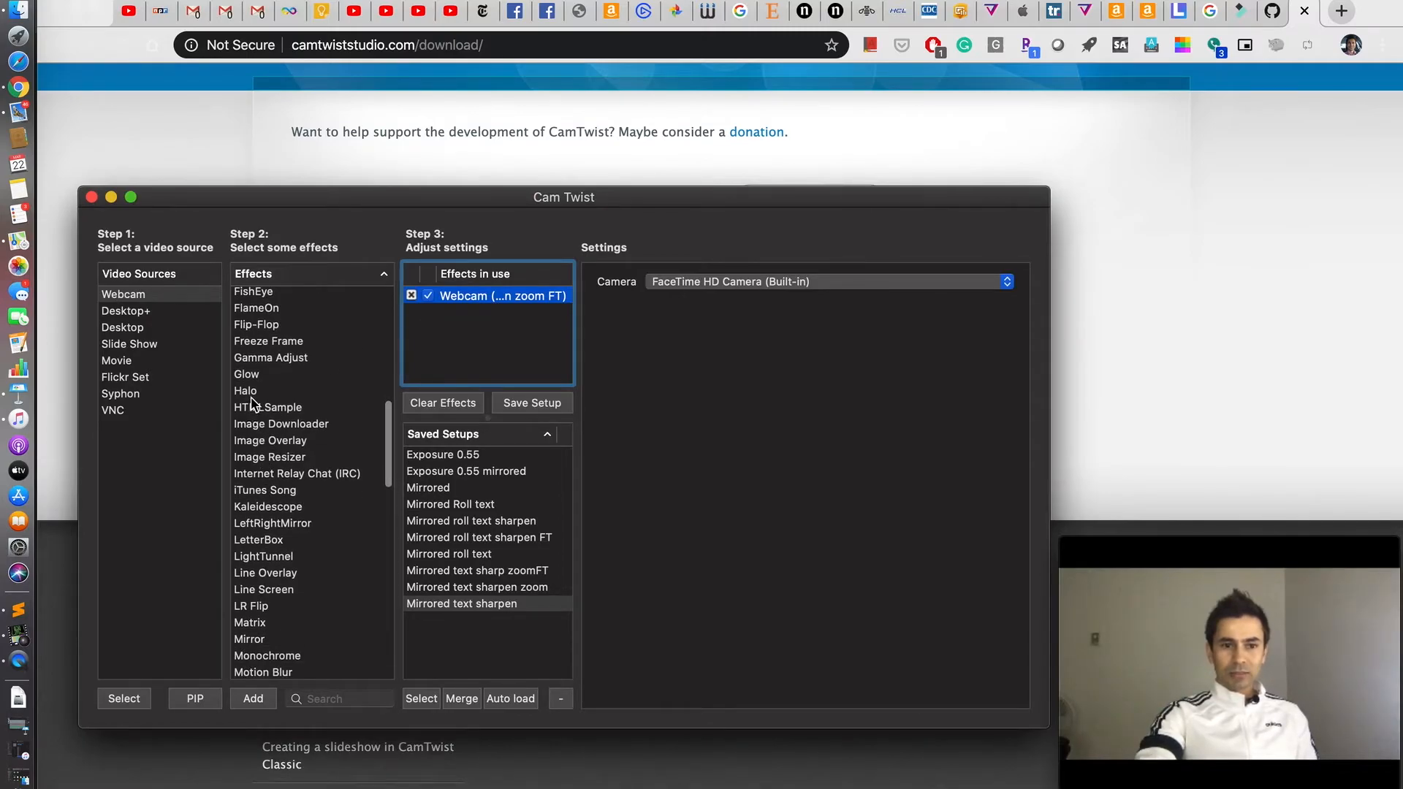
pyautogui.click(247, 393)
pyautogui.doubleClick(251, 395)
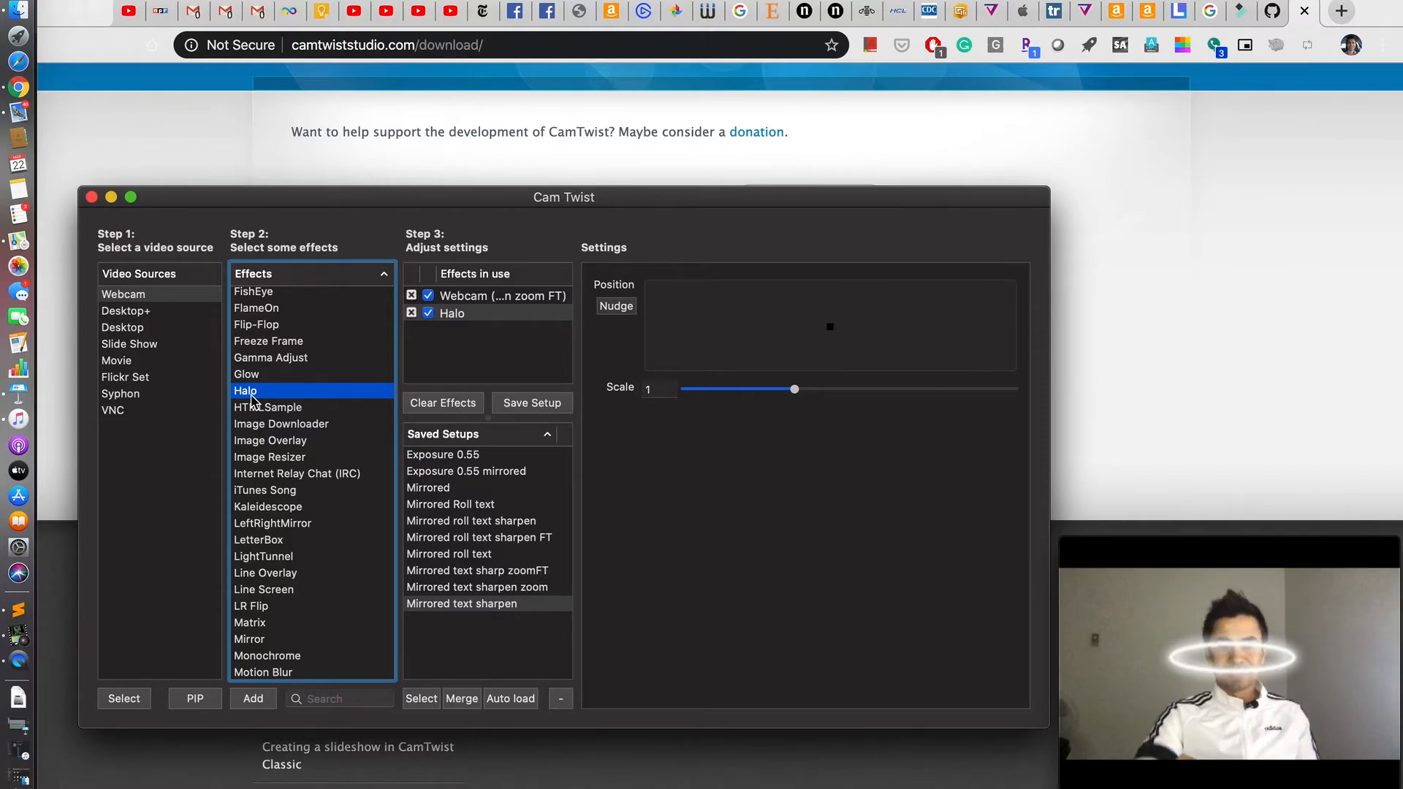
pyautogui.doubleClick(248, 374)
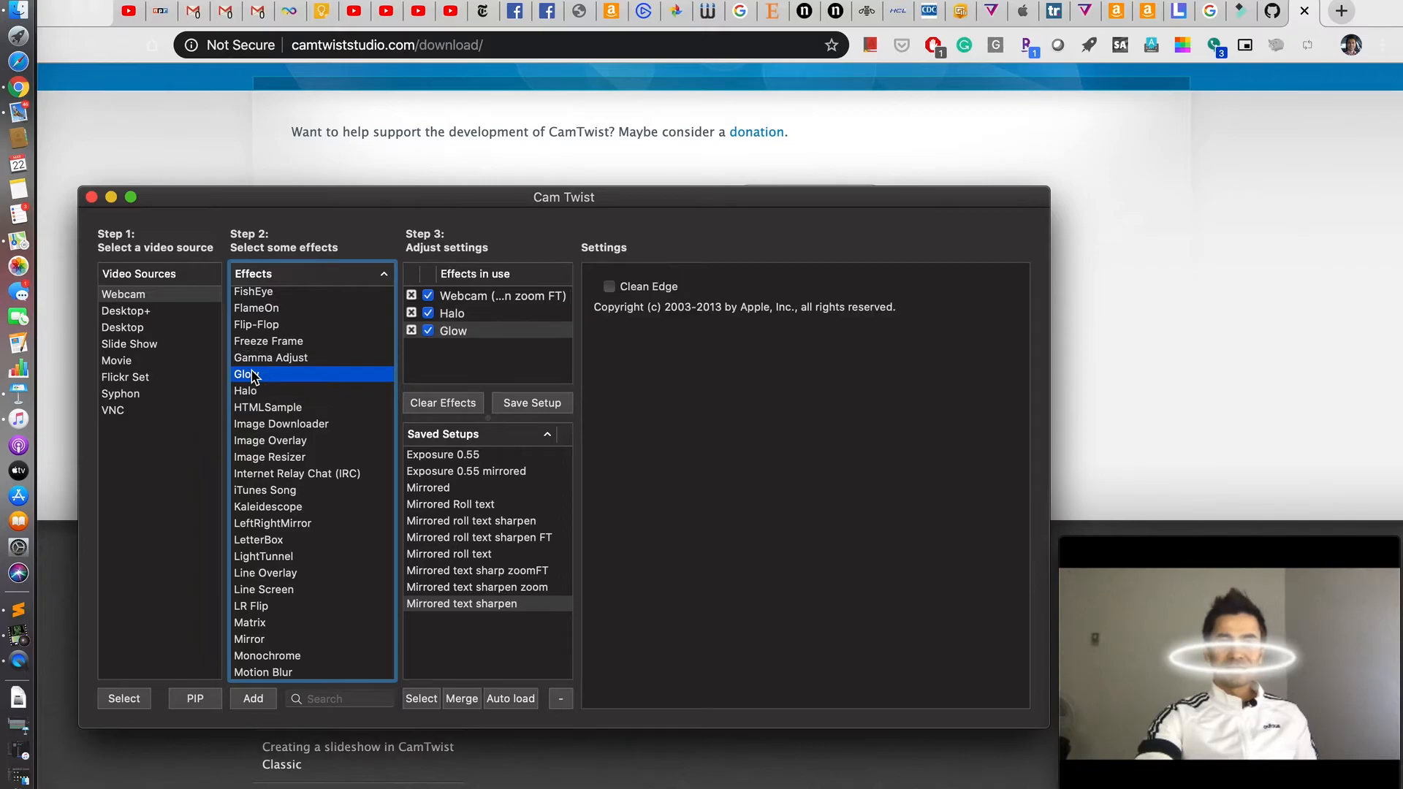
pyautogui.click(411, 313)
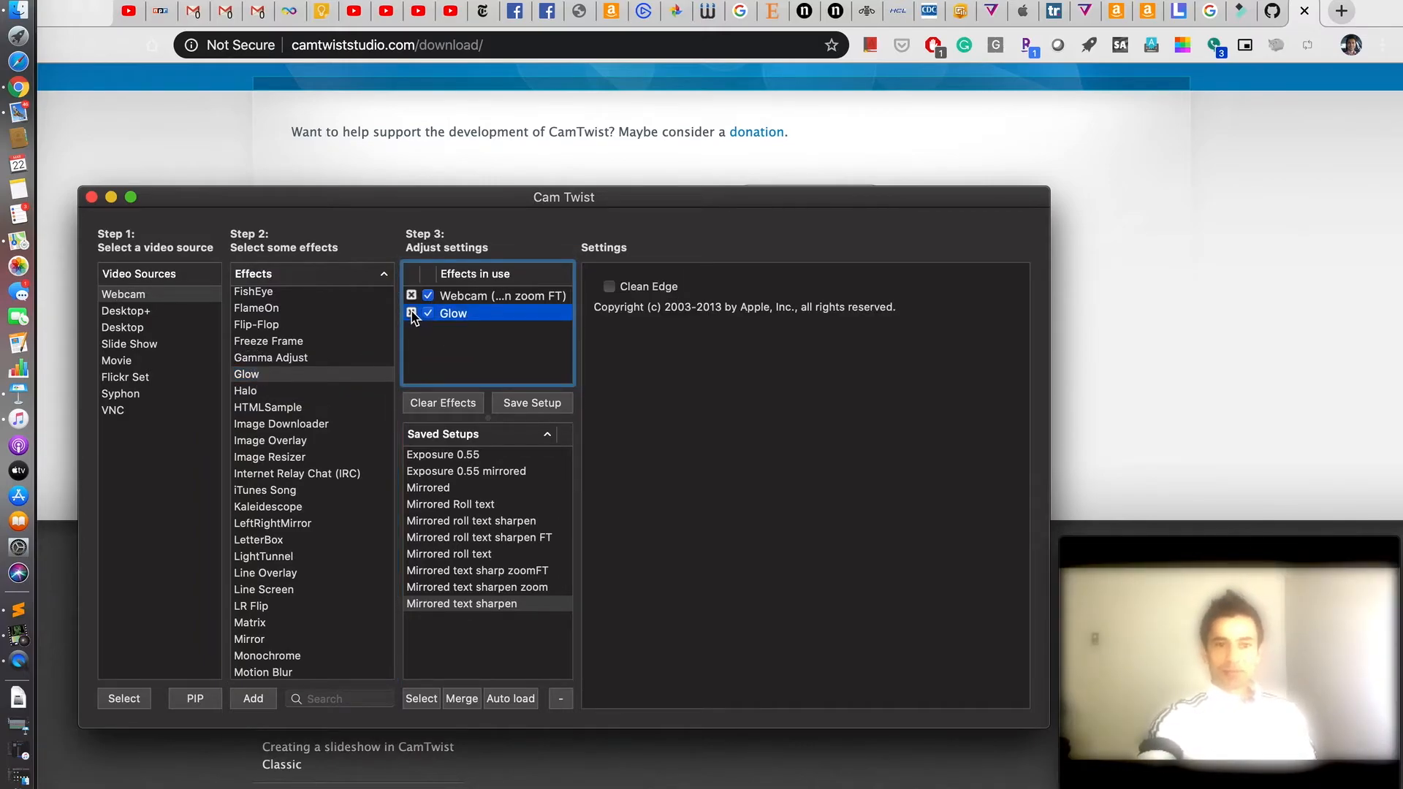
pyautogui.click(411, 314)
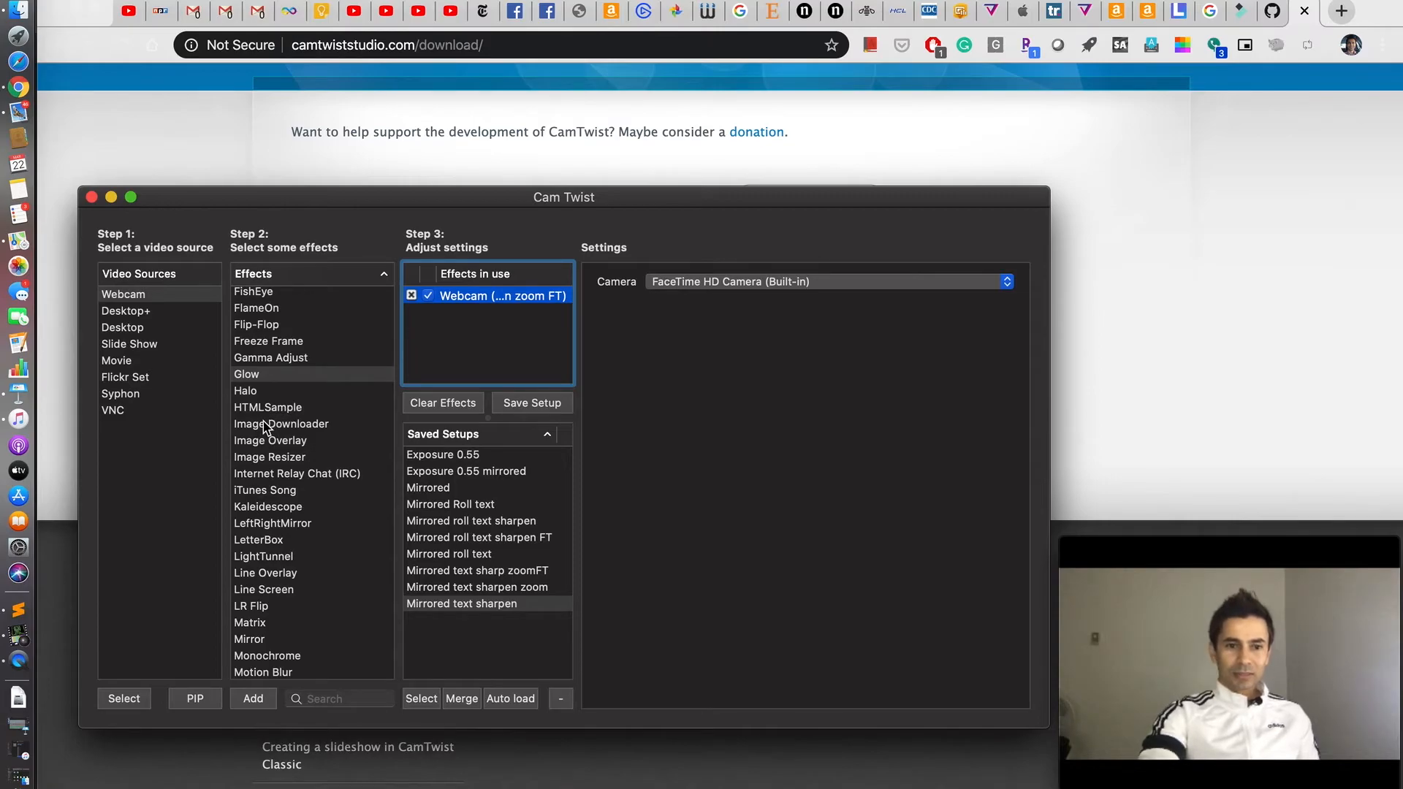
# - Add the Monochrome and Posterize effects to the webcam image
pyautogui.scroll(-5, 268, 514)
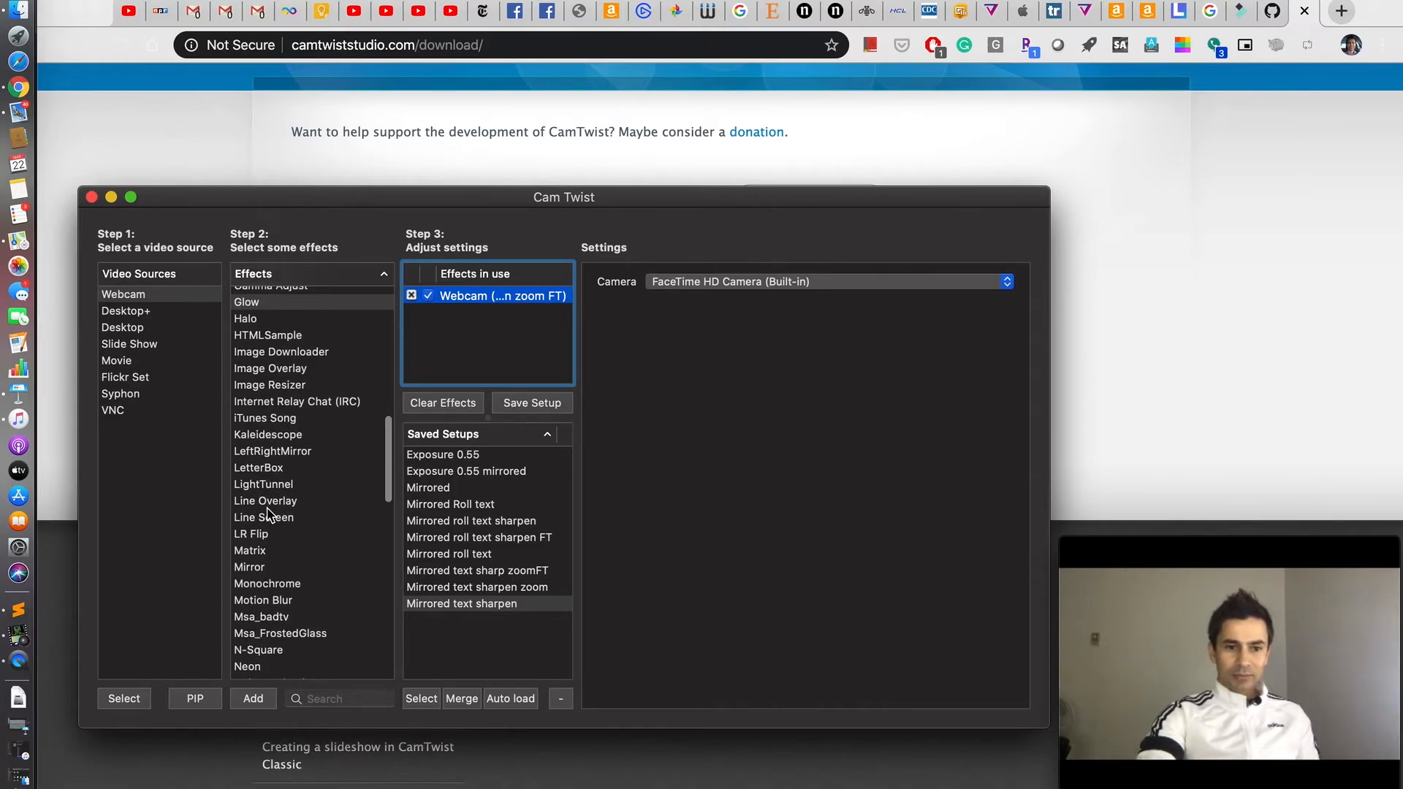
pyautogui.click(255, 523)
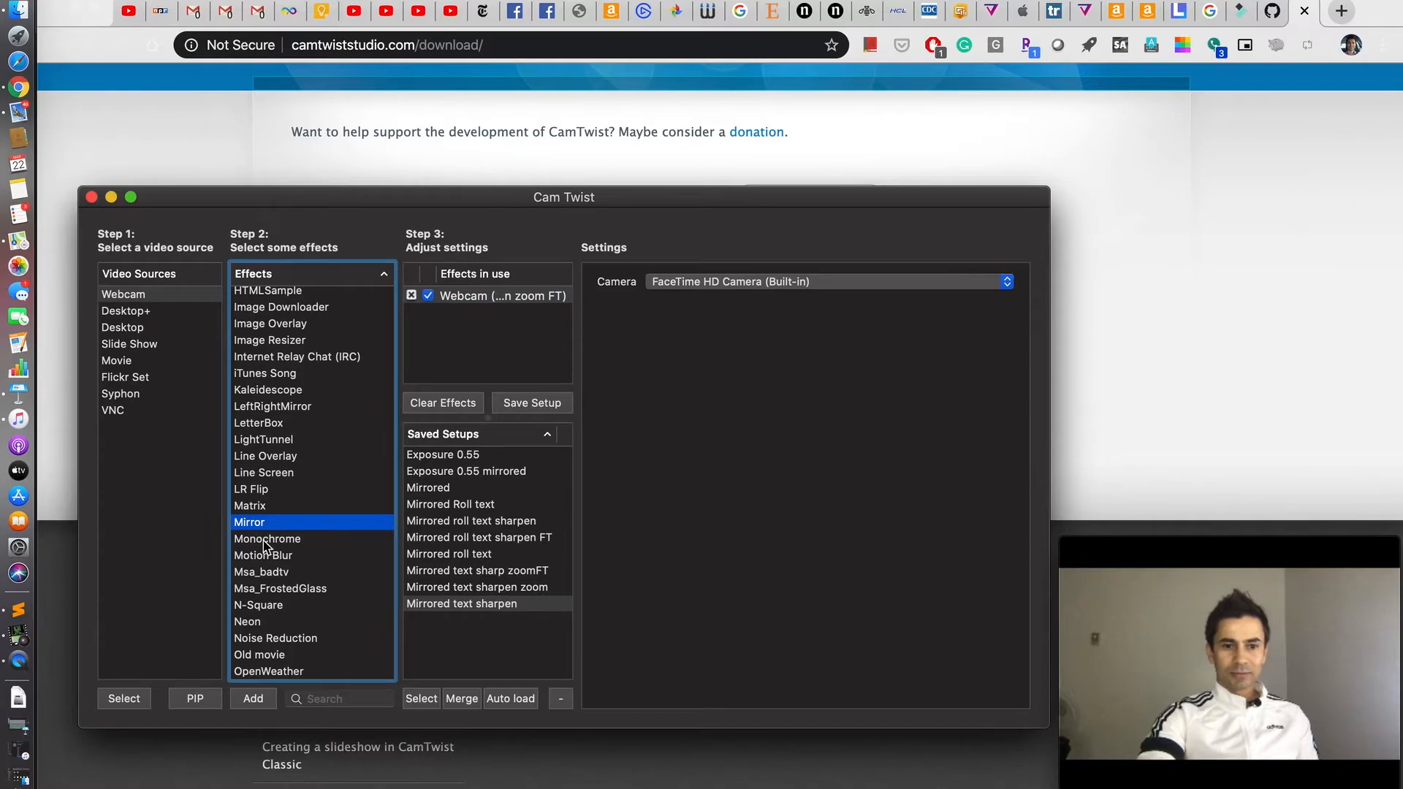
pyautogui.scroll(-5, 277, 553)
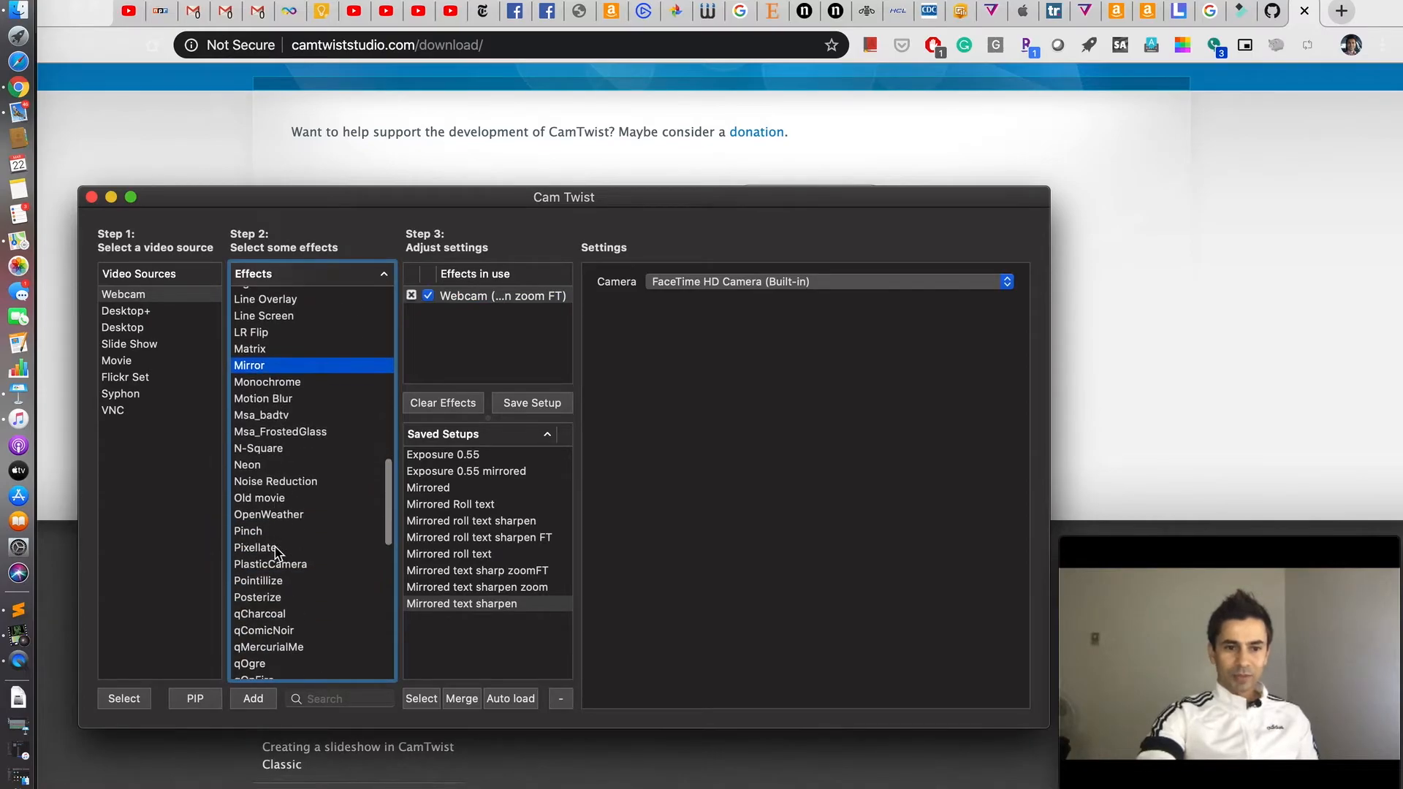
pyautogui.doubleClick(279, 387)
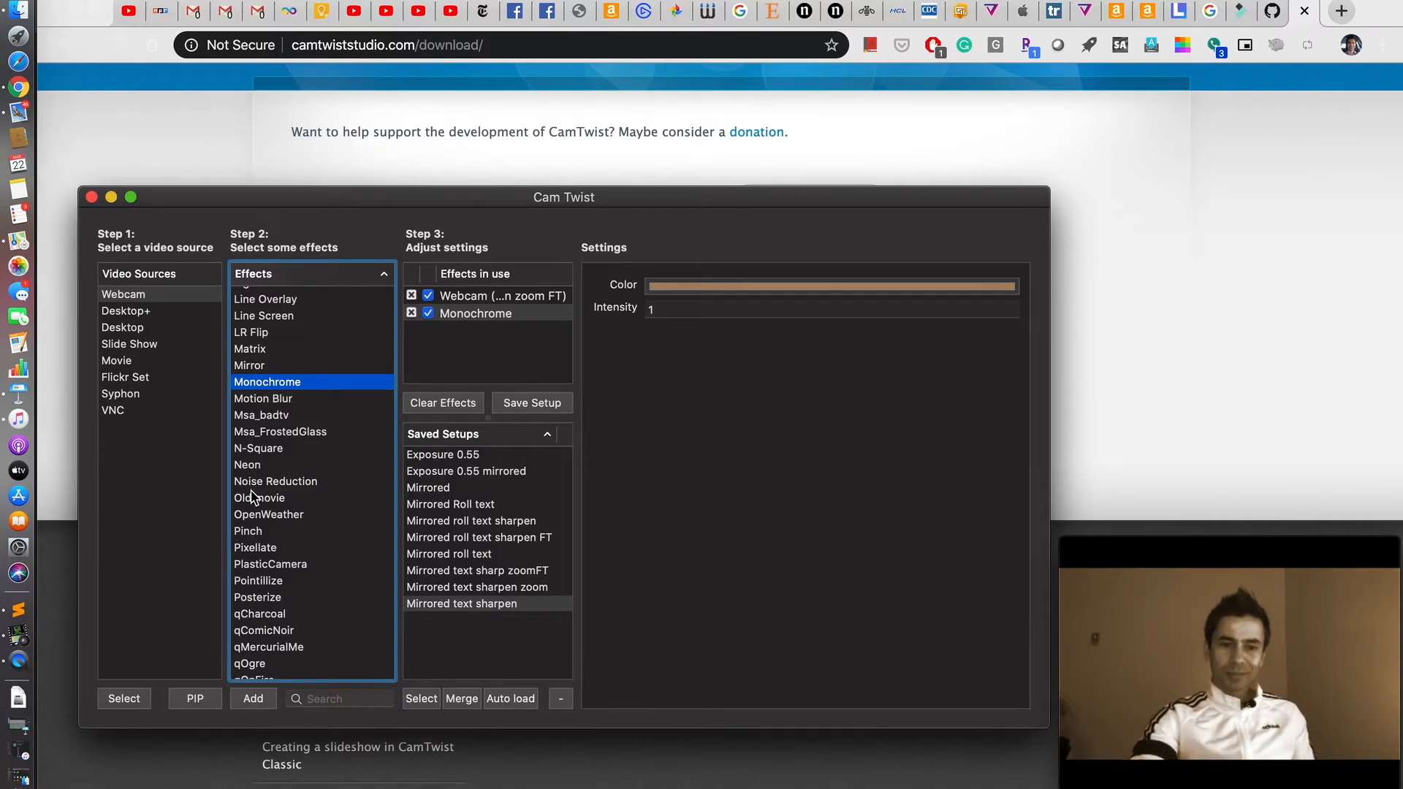
pyautogui.scroll(-3, 252, 497)
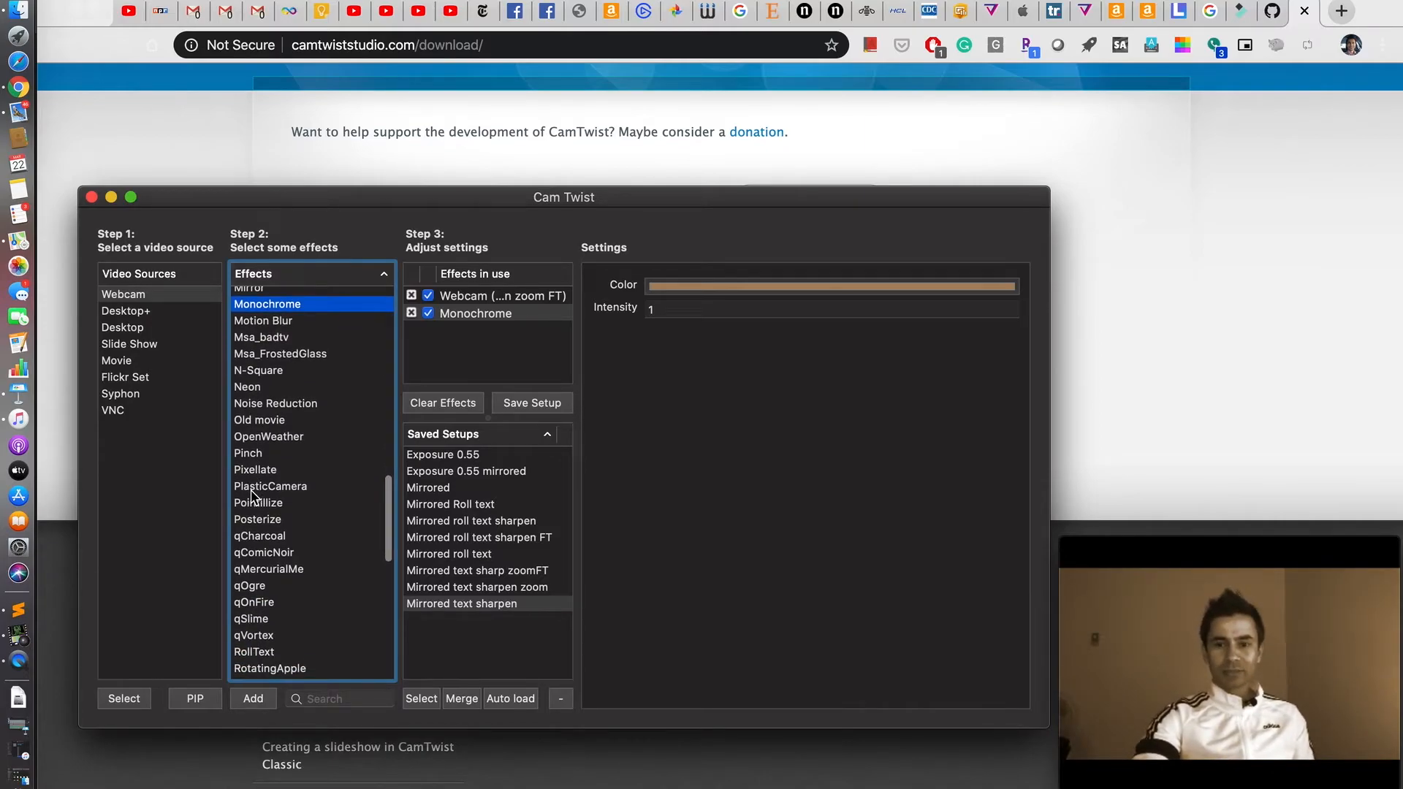
pyautogui.scroll(-3, 252, 497)
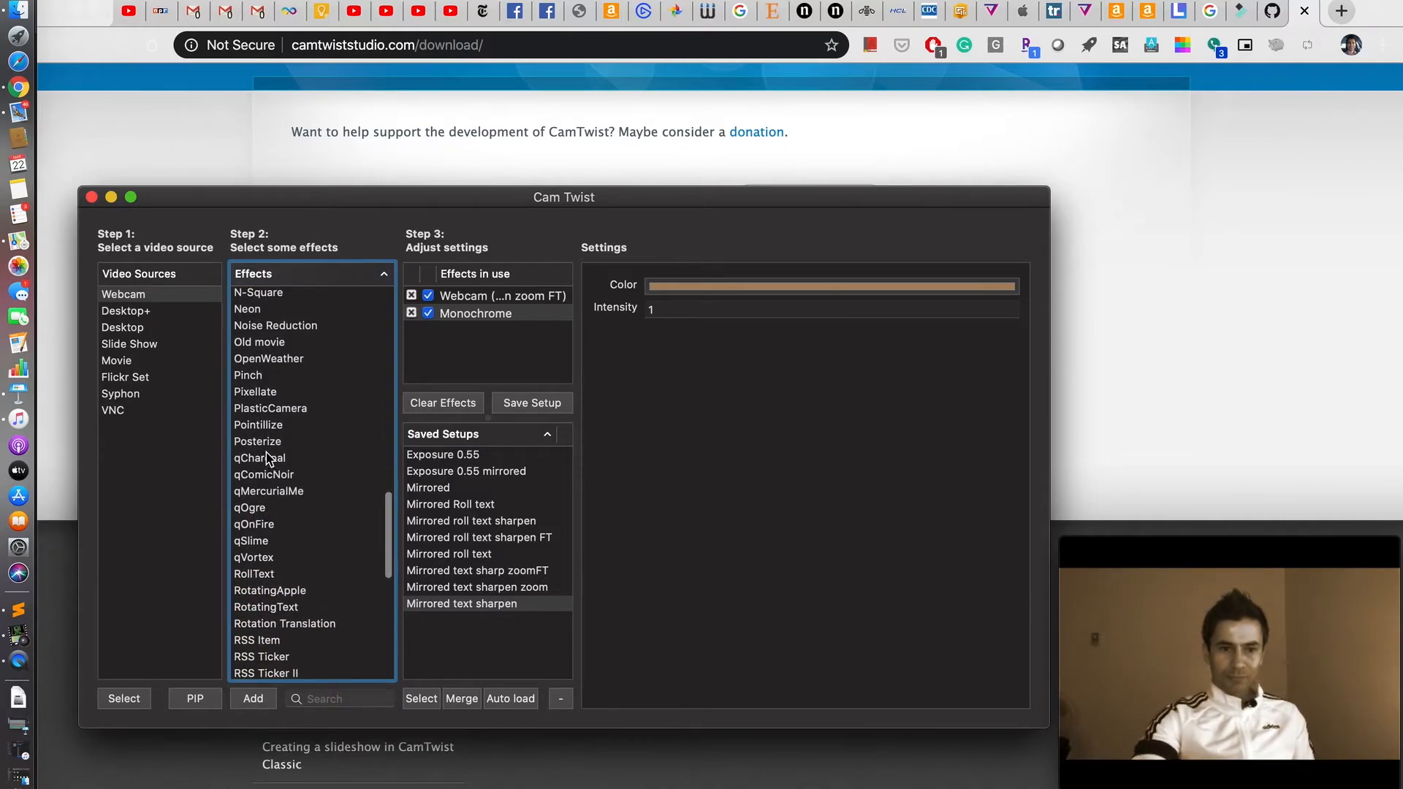
pyautogui.doubleClick(265, 443)
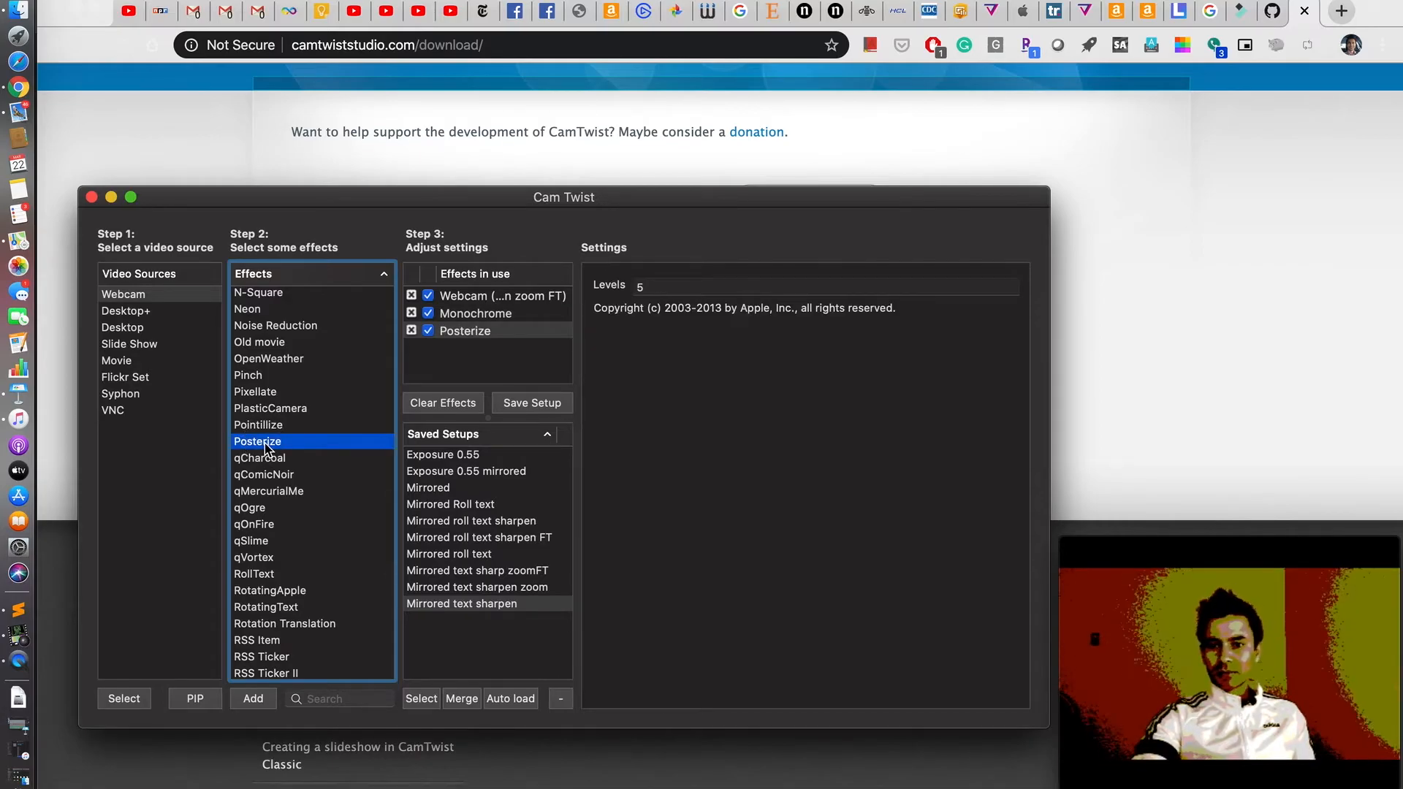
# - Add the Pointillize effect to the webcam image and remove the Posterize and Monochrome effects
pyautogui.scroll(-3, 265, 449)
pyautogui.scroll(2, 266, 448)
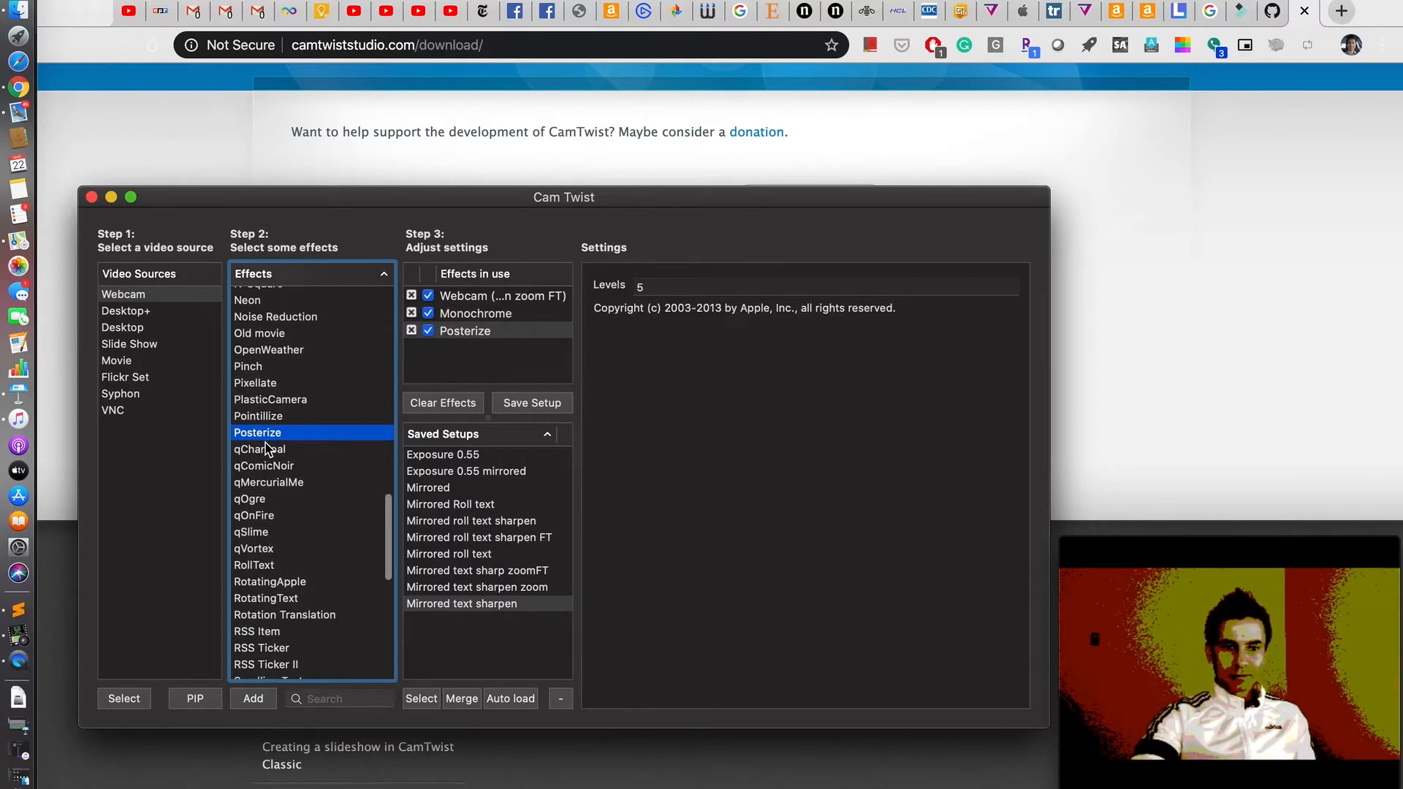
pyautogui.doubleClick(263, 420)
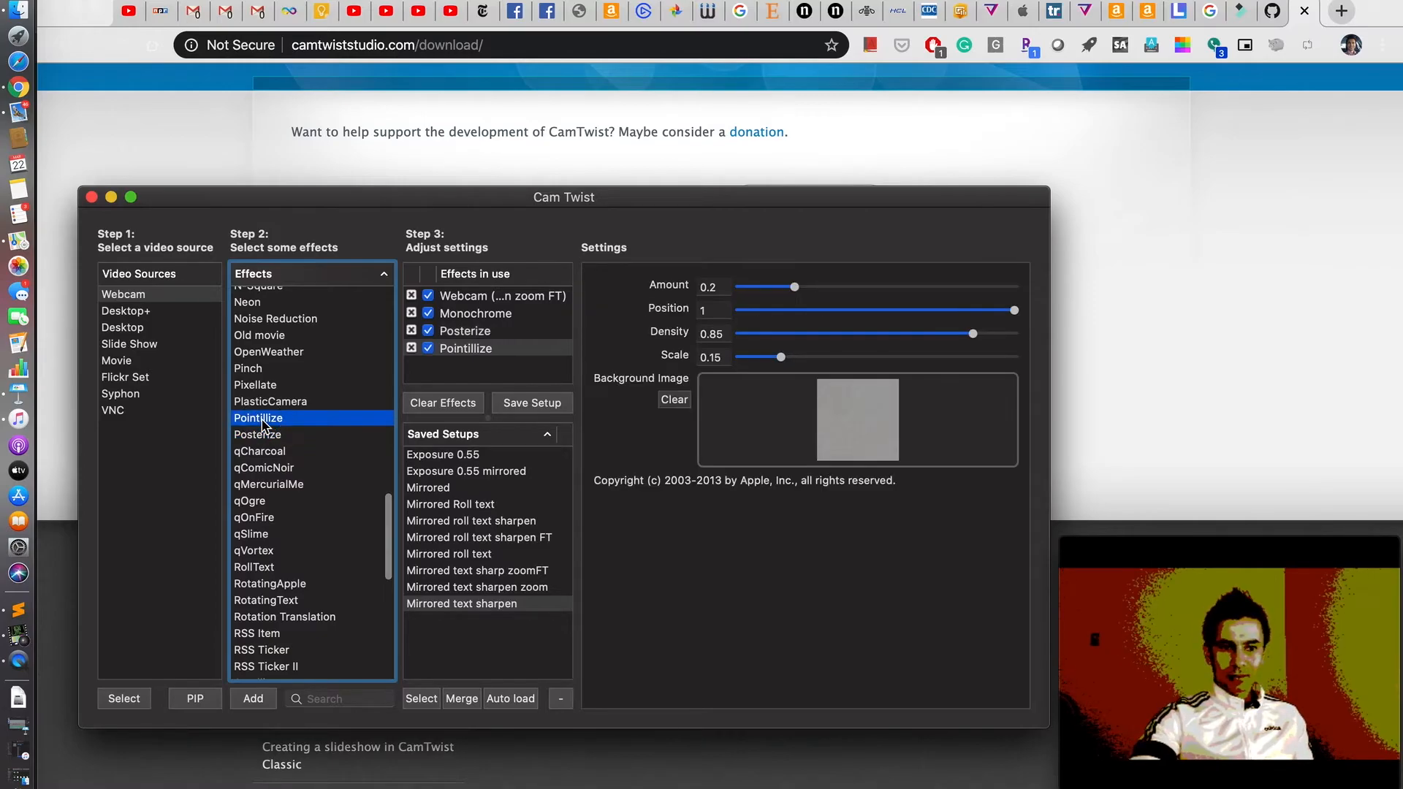
pyautogui.click(411, 331)
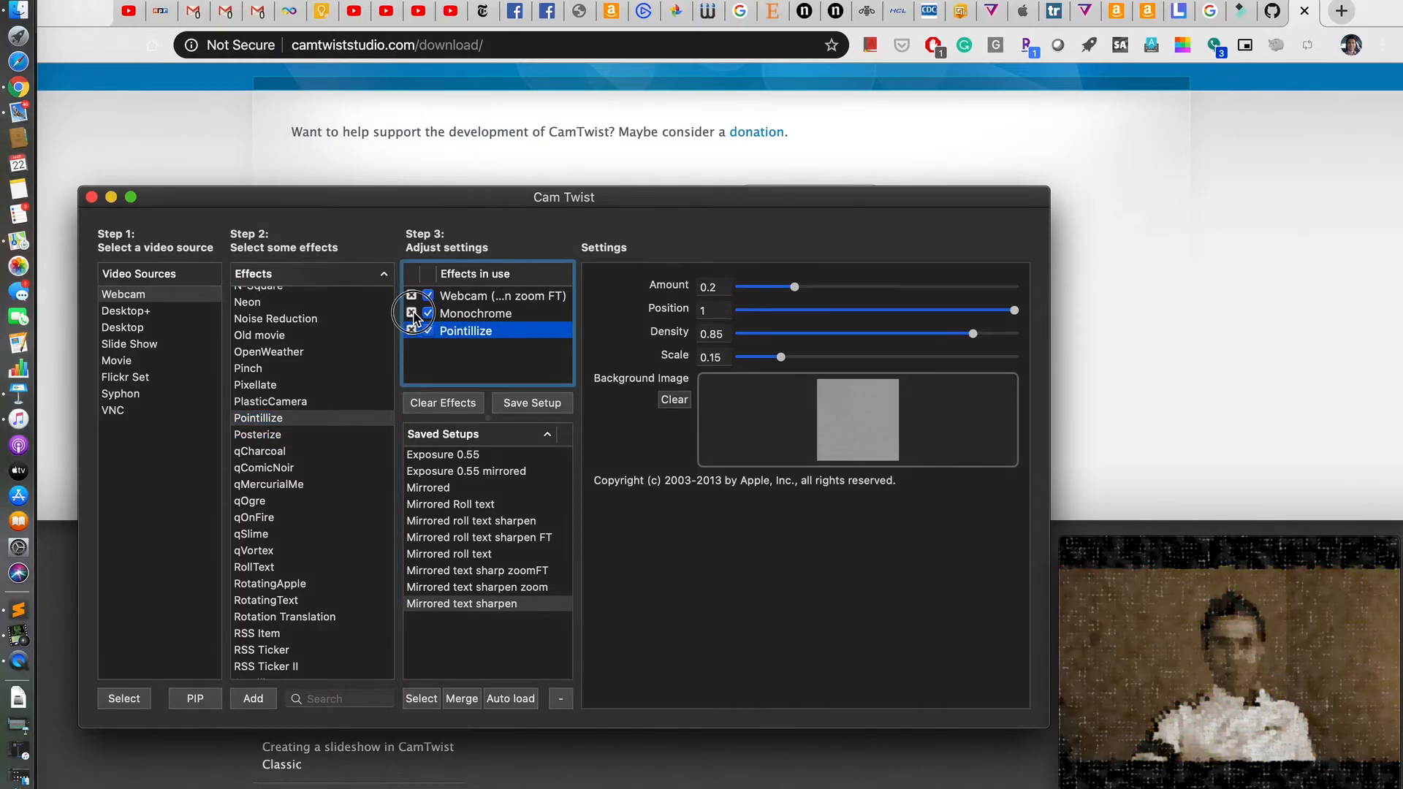
pyautogui.click(411, 313)
# - Replace the Pointillize effect on the webcam image with the Stretch effect
pyautogui.scroll(-10, 276, 516)
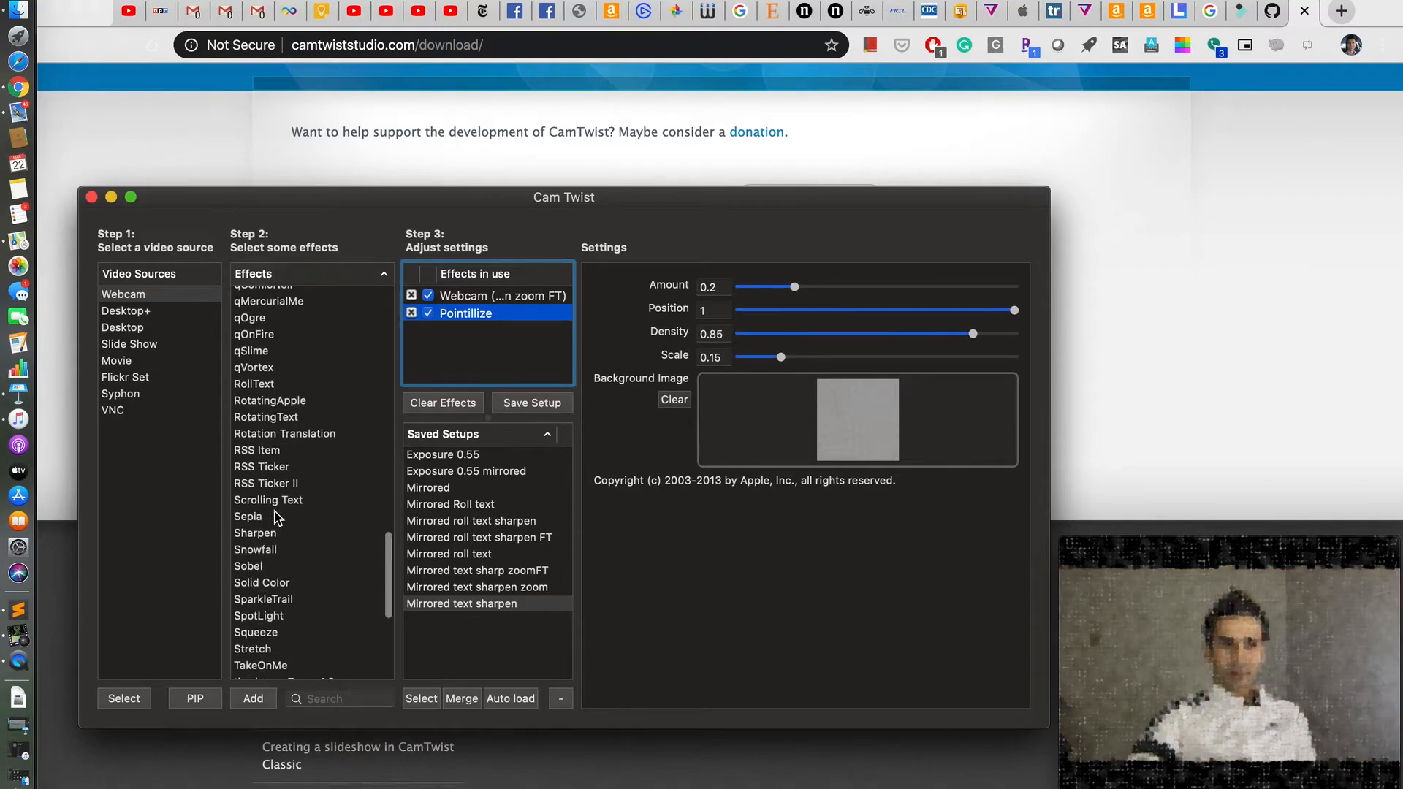
pyautogui.doubleClick(257, 541)
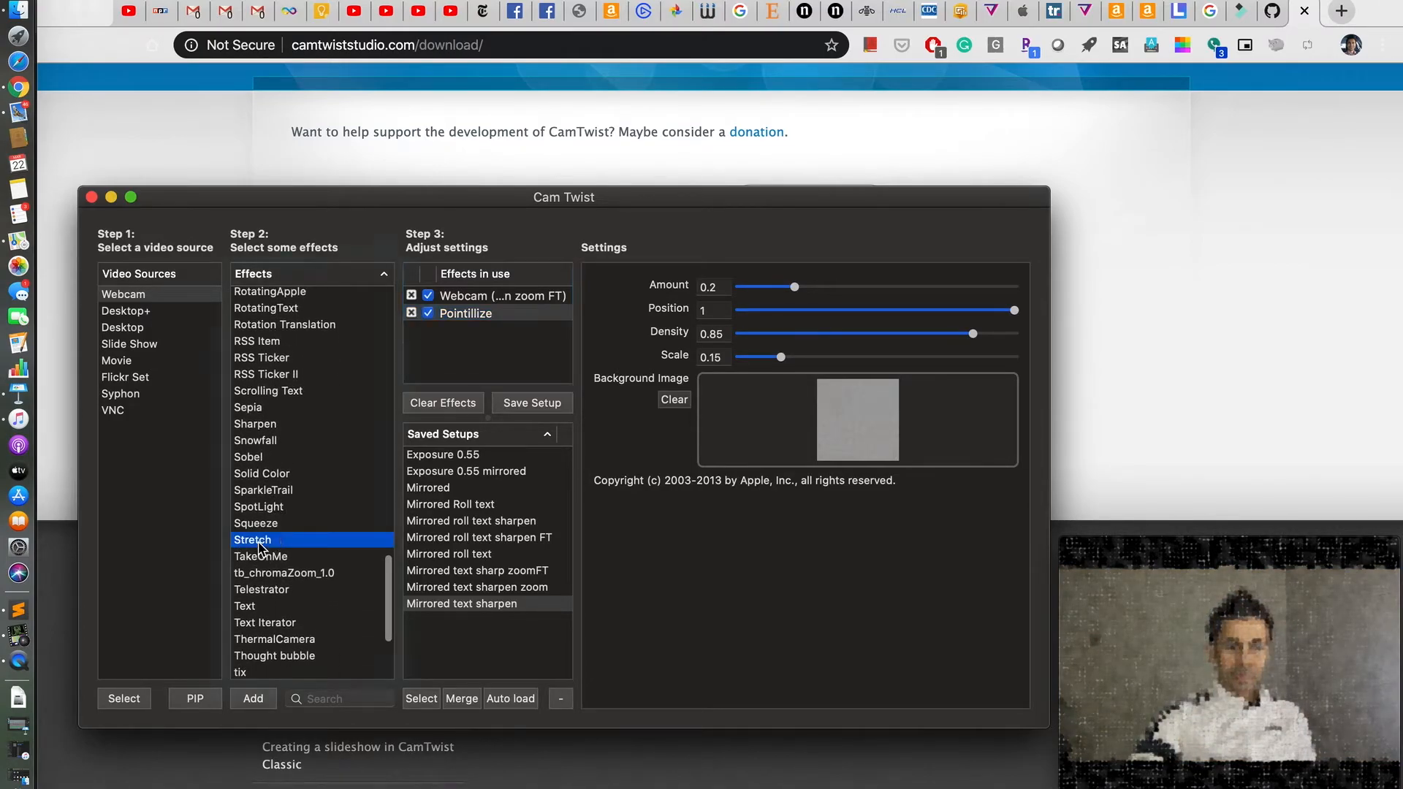
pyautogui.click(411, 313)
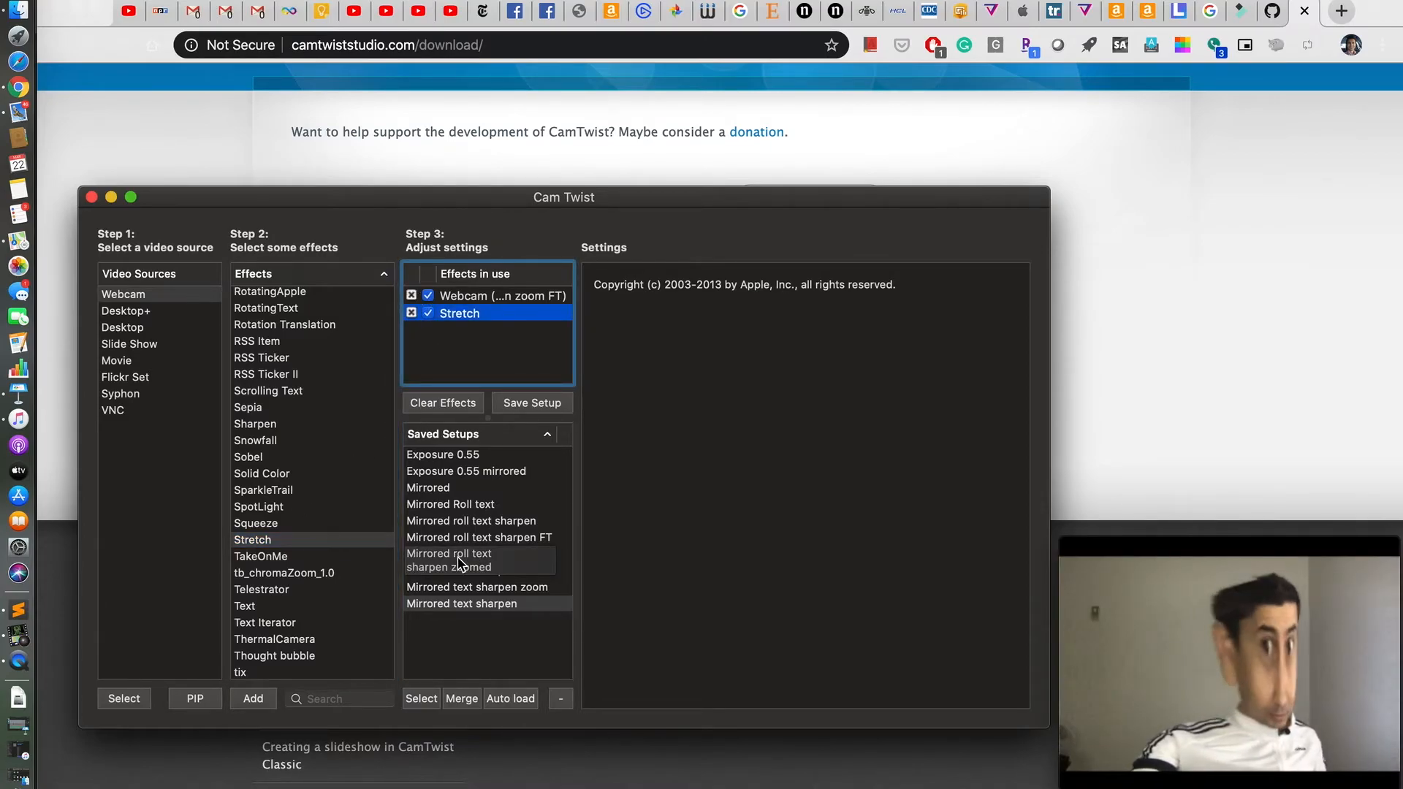
# - Replace the Stretch effect with Squeeze, and after previewing it replace Squeeze with the SpotLight effect
pyautogui.doubleClick(254, 523)
pyautogui.click(411, 314)
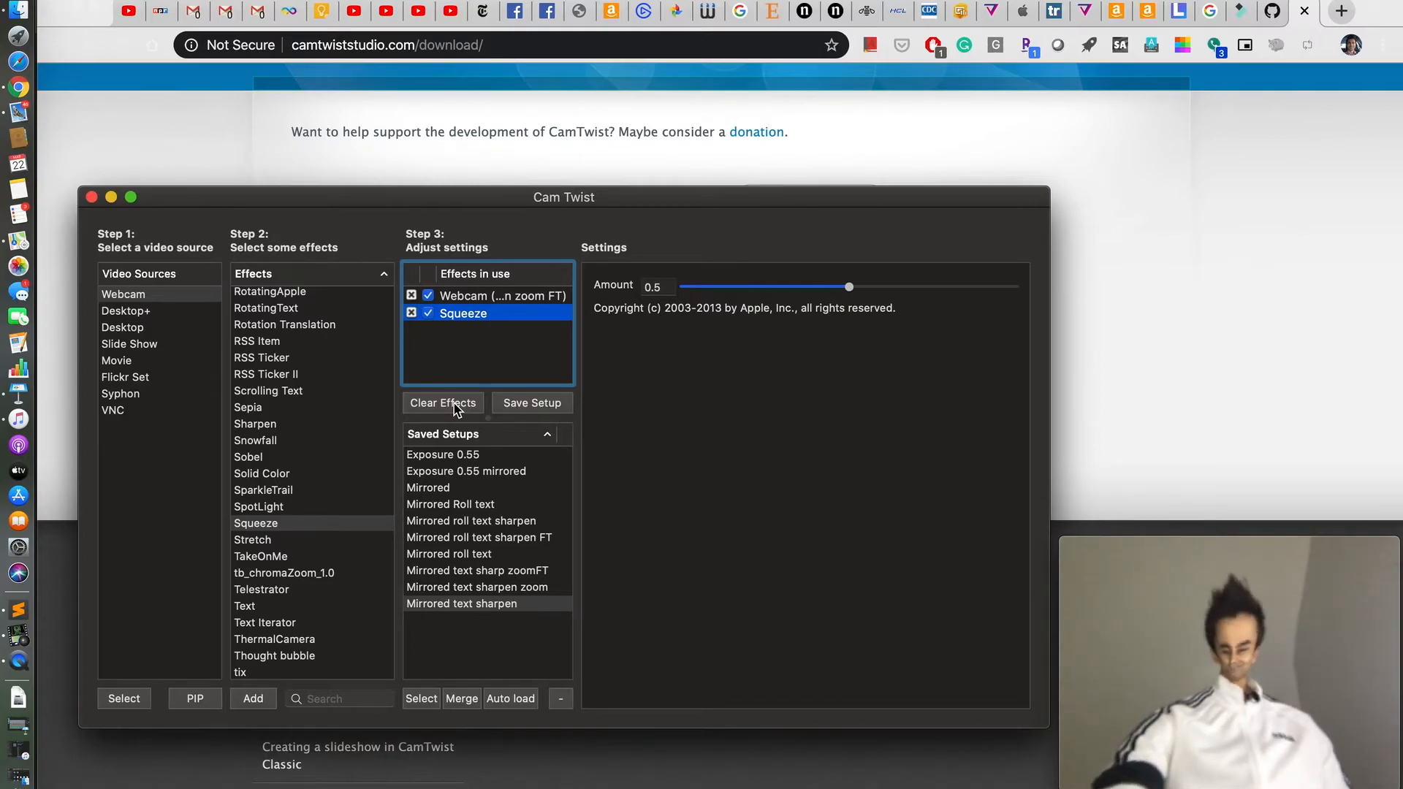
pyautogui.doubleClick(262, 509)
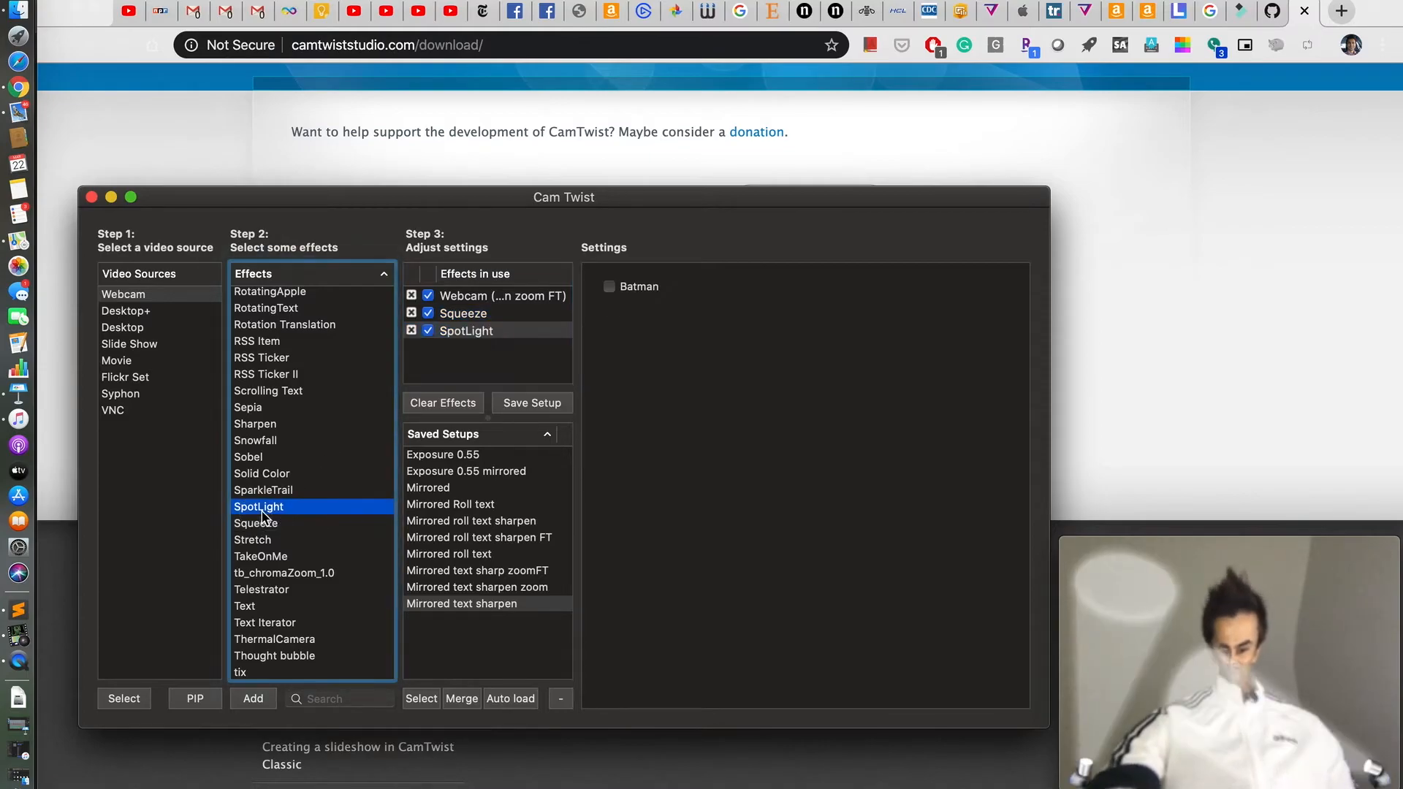
pyautogui.click(412, 314)
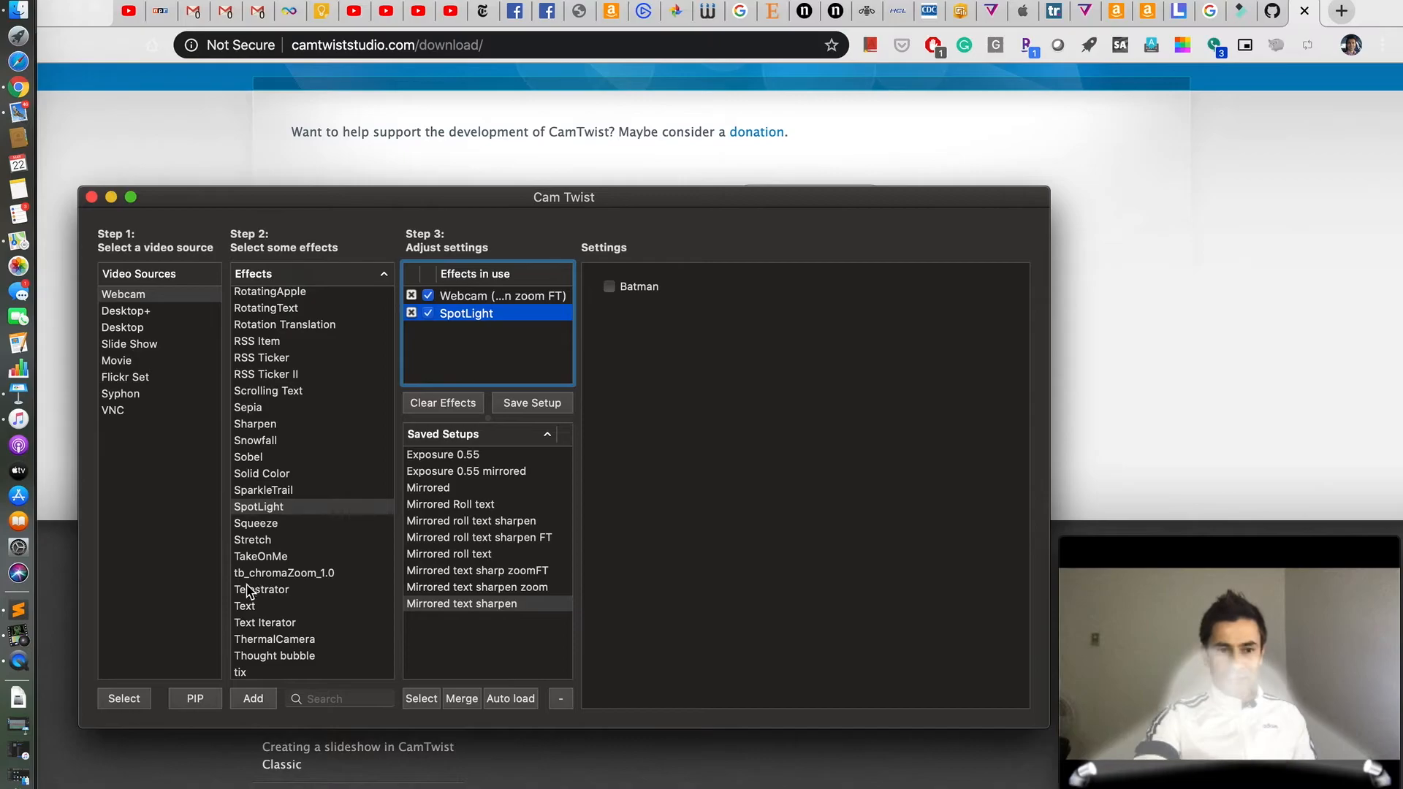
# - Replace the SpotLight effect with TakeOnMe, and after previewing it replace TakeOnMe with tb_chromaZoom_1.0
pyautogui.doubleClick(260, 556)
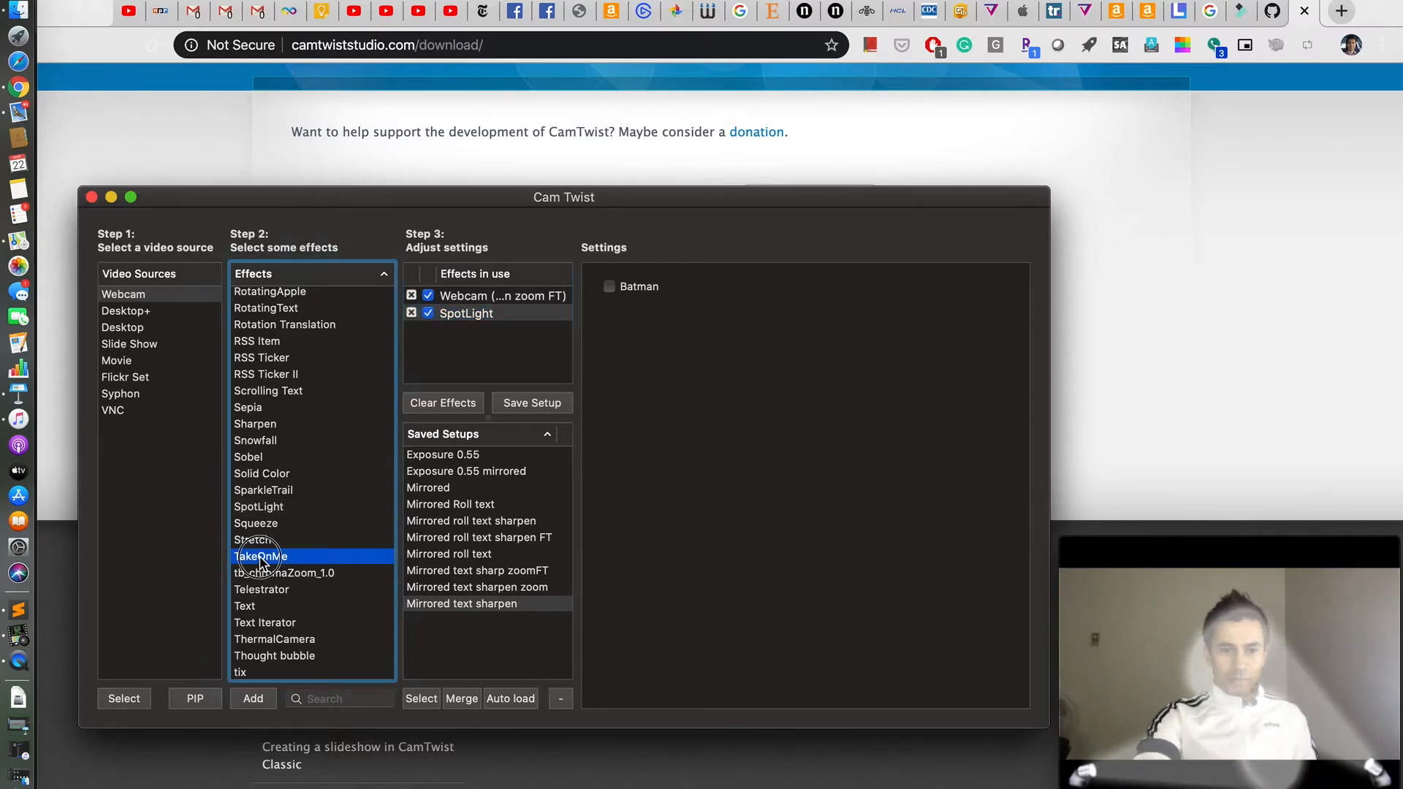
pyautogui.click(412, 313)
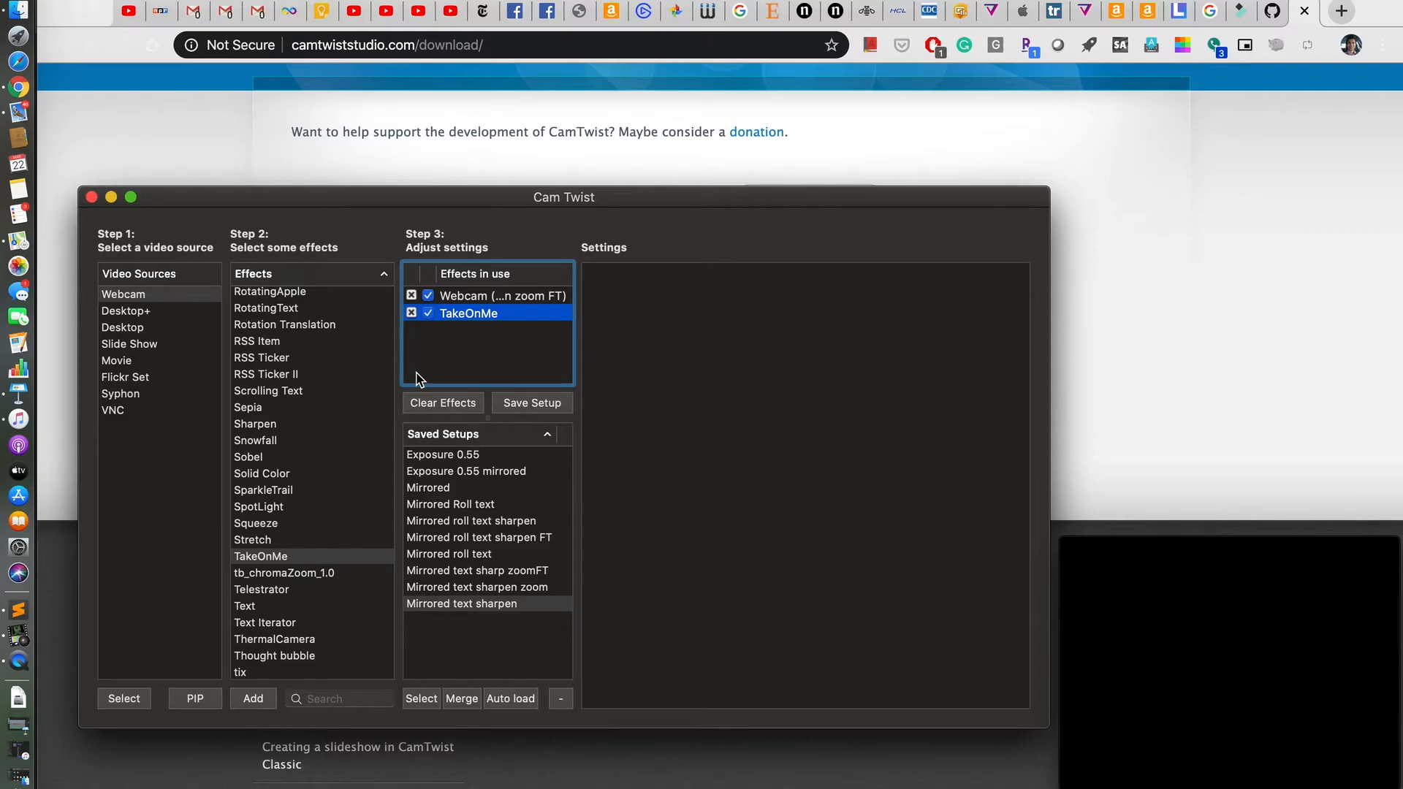
pyautogui.doubleClick(264, 575)
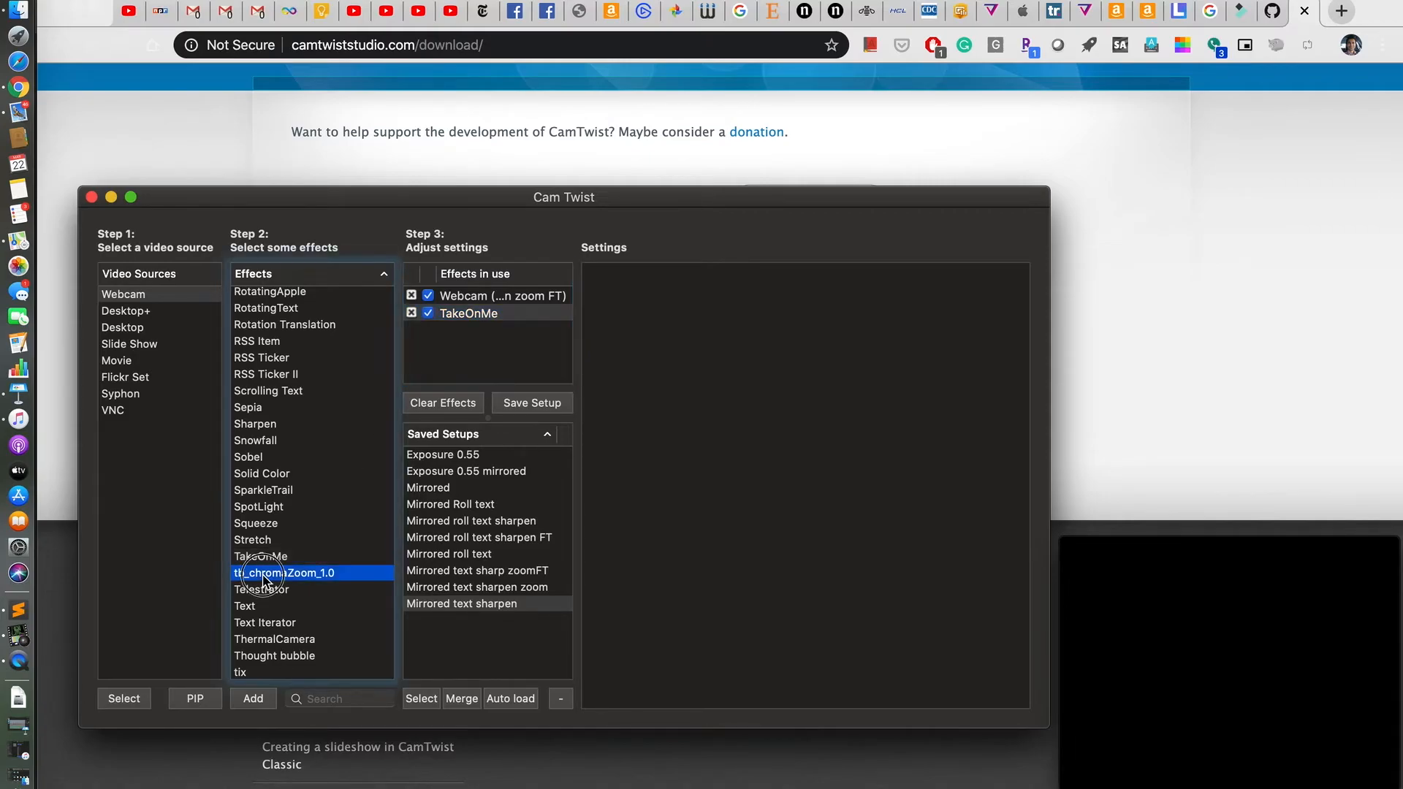
pyautogui.click(411, 313)
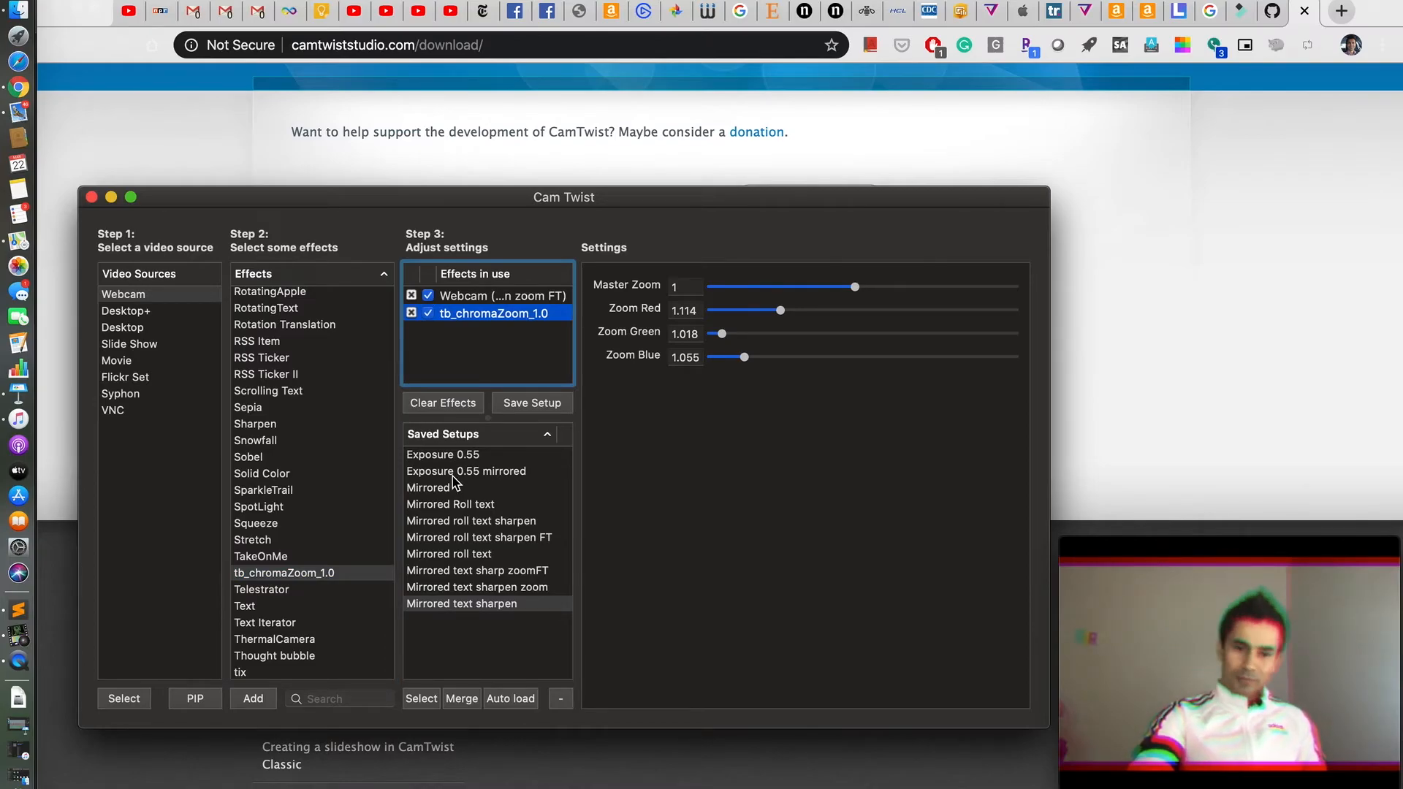
# - Replace tb_chromaZoom_1.0 with the Text effect, and try its "Hello World!" text at the bottom of the webcam image before removing it
pyautogui.doubleClick(252, 606)
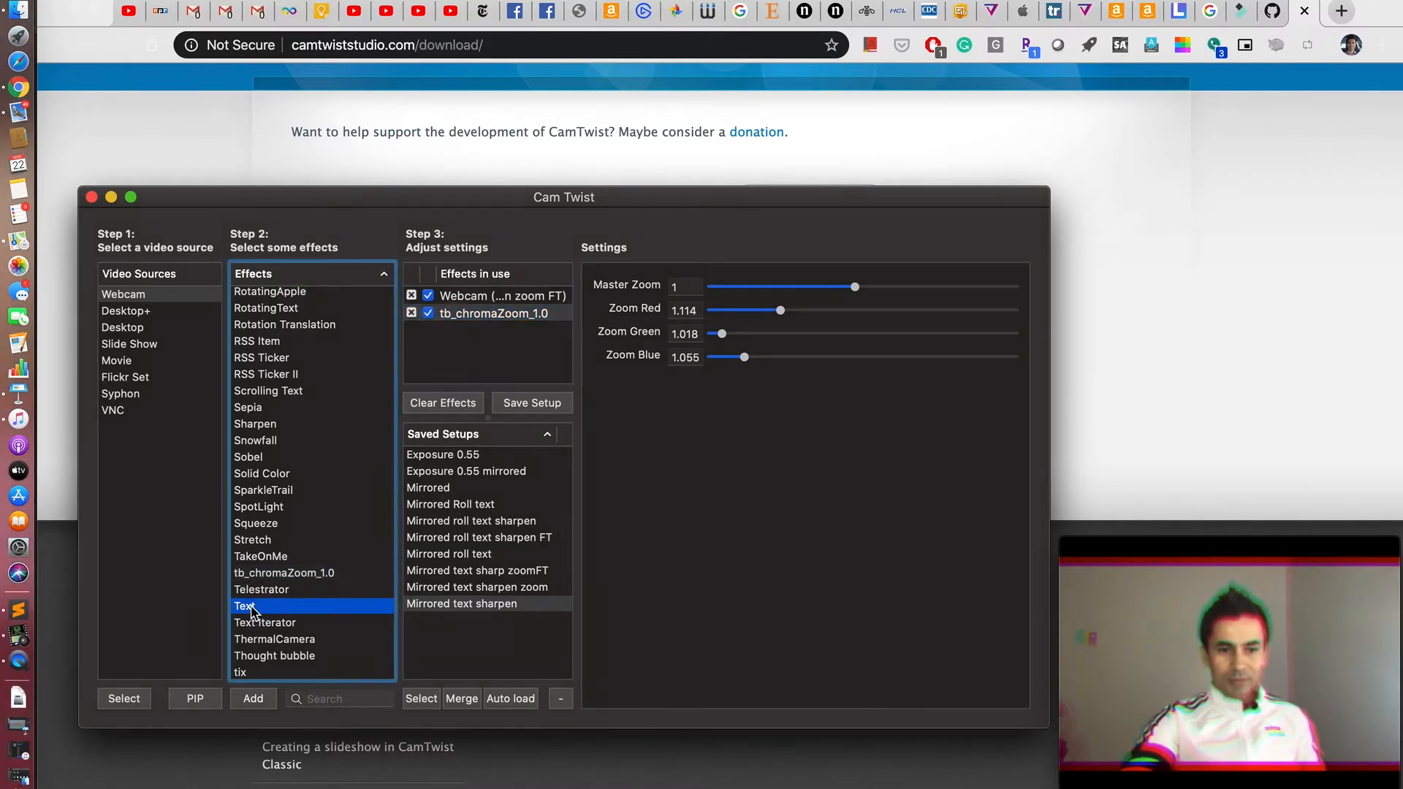
pyautogui.click(411, 313)
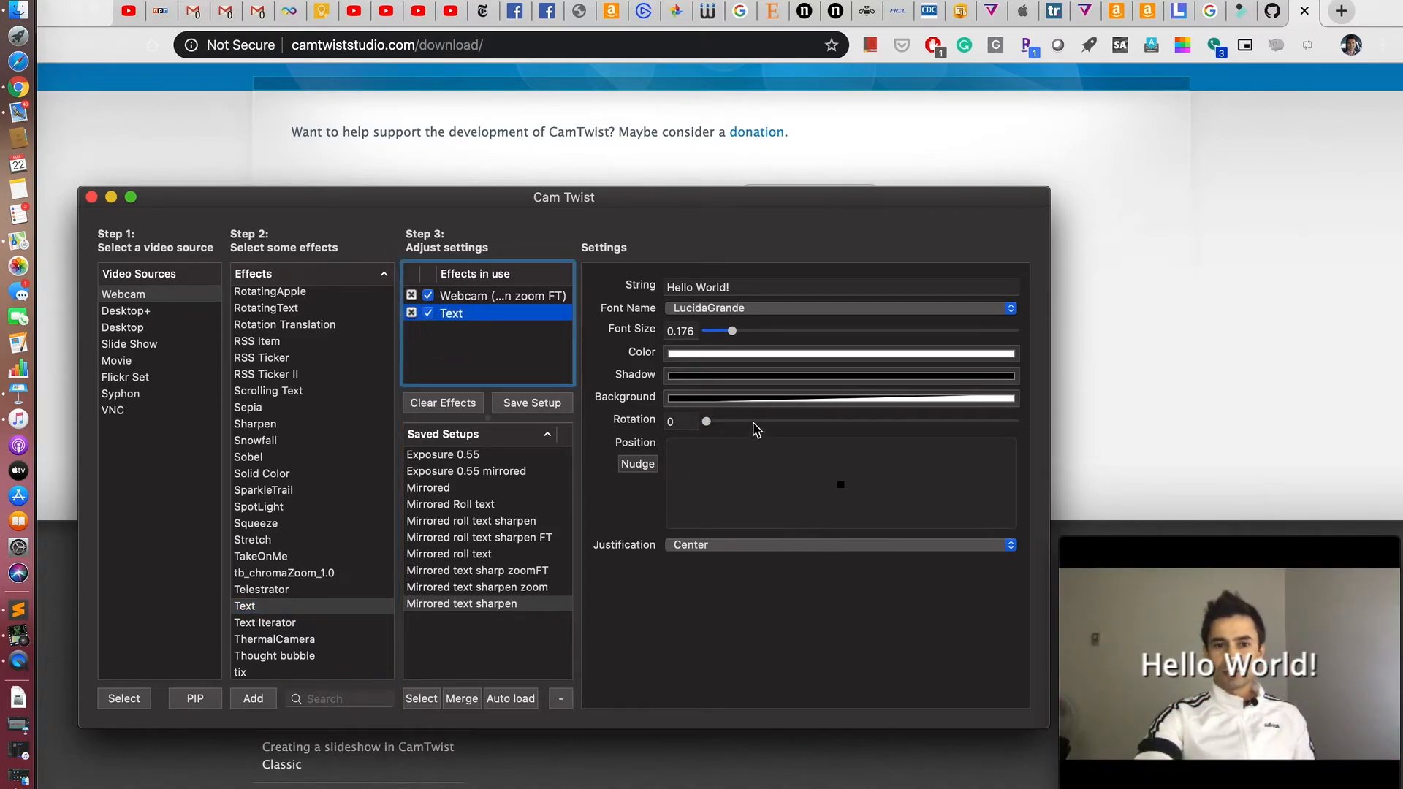
pyautogui.click(729, 292)
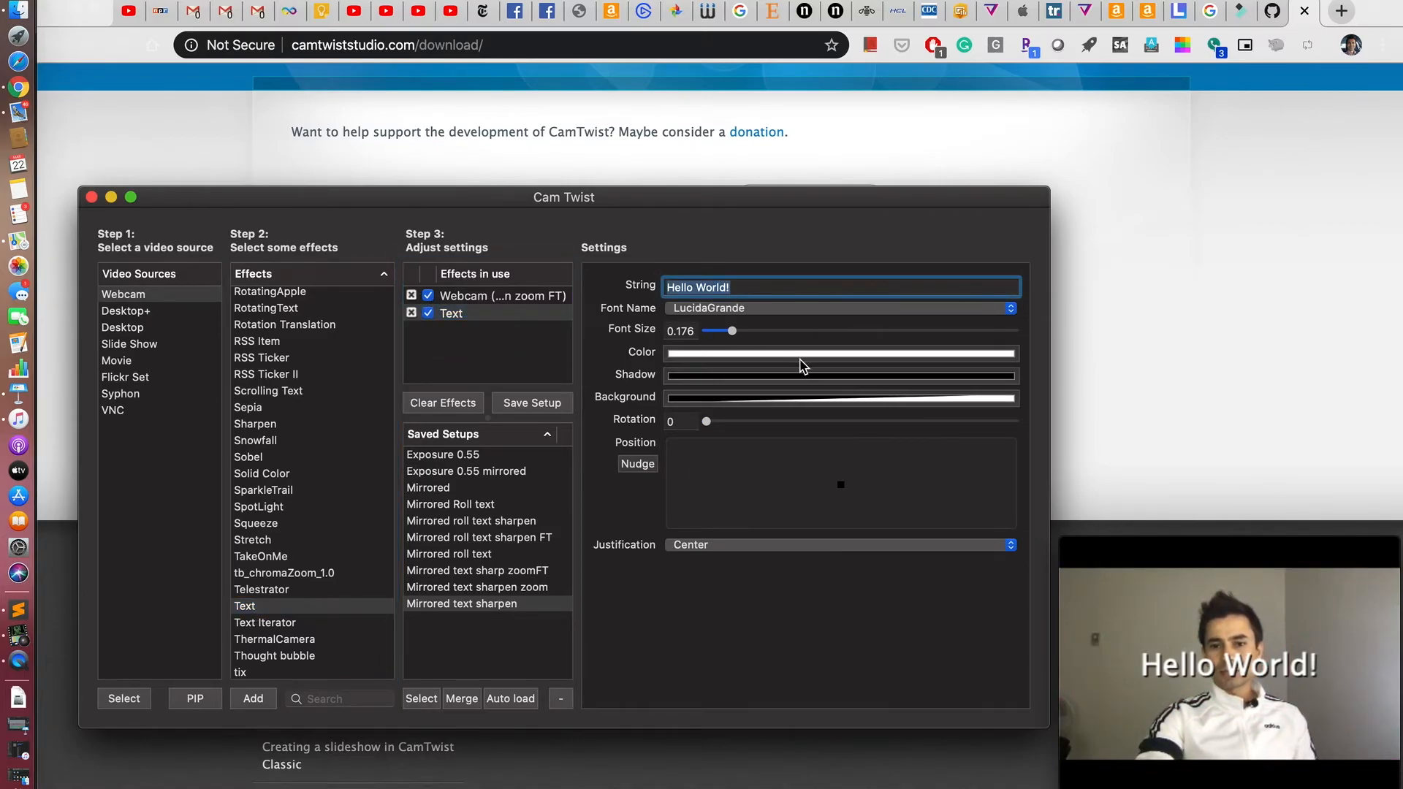
pyautogui.moveTo(840, 484)
pyautogui.mouseDown()
pyautogui.moveTo(811, 498)
pyautogui.moveTo(767, 460)
pyautogui.moveTo(804, 454)
pyautogui.moveTo(927, 495)
pyautogui.moveTo(940, 480)
pyautogui.moveTo(787, 479)
pyautogui.moveTo(814, 538)
pyautogui.moveTo(848, 519)
pyautogui.moveTo(831, 513)
pyautogui.mouseUp()
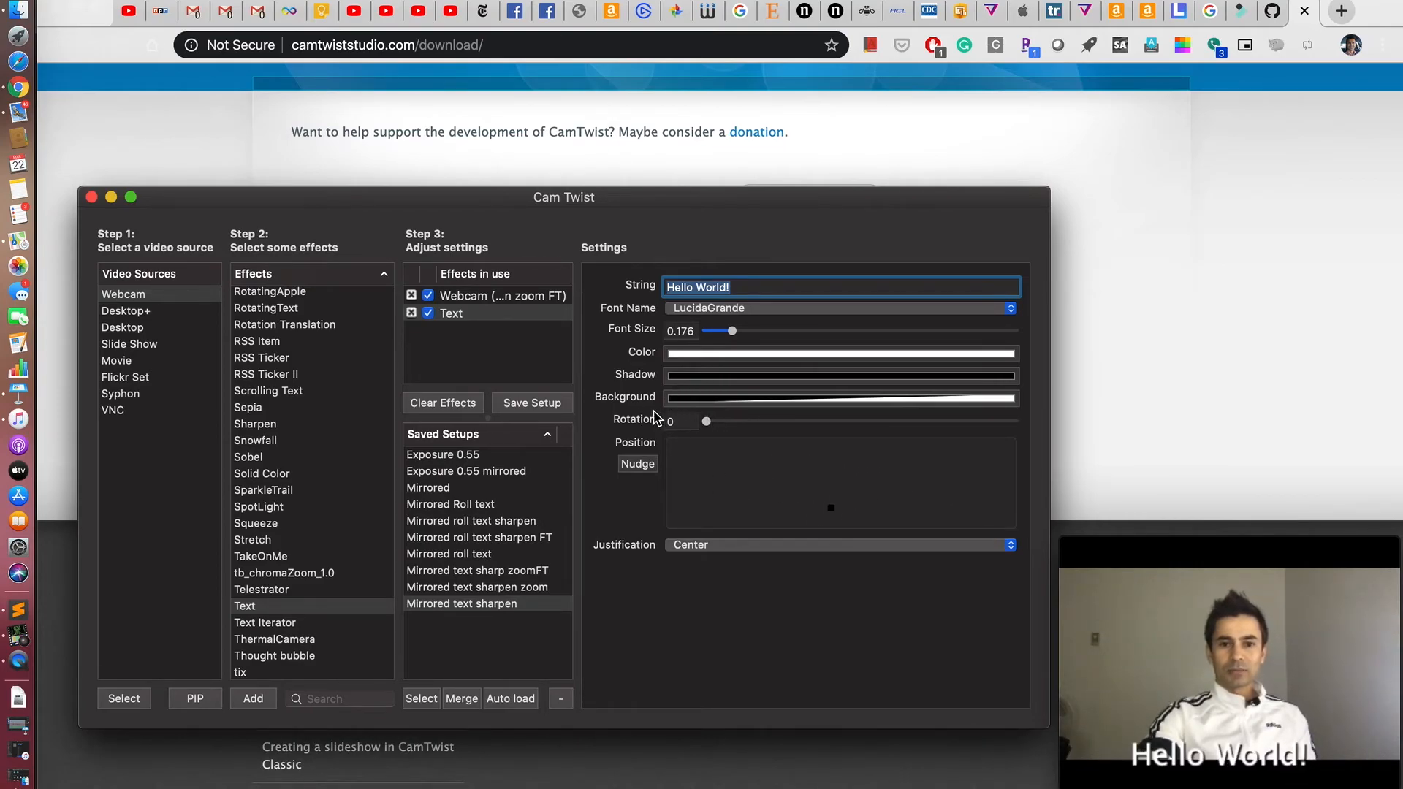
pyautogui.click(412, 313)
# - Try the XRay and Watercolor effects on the webcam image, and remove both of them
pyautogui.scroll(-5, 304, 563)
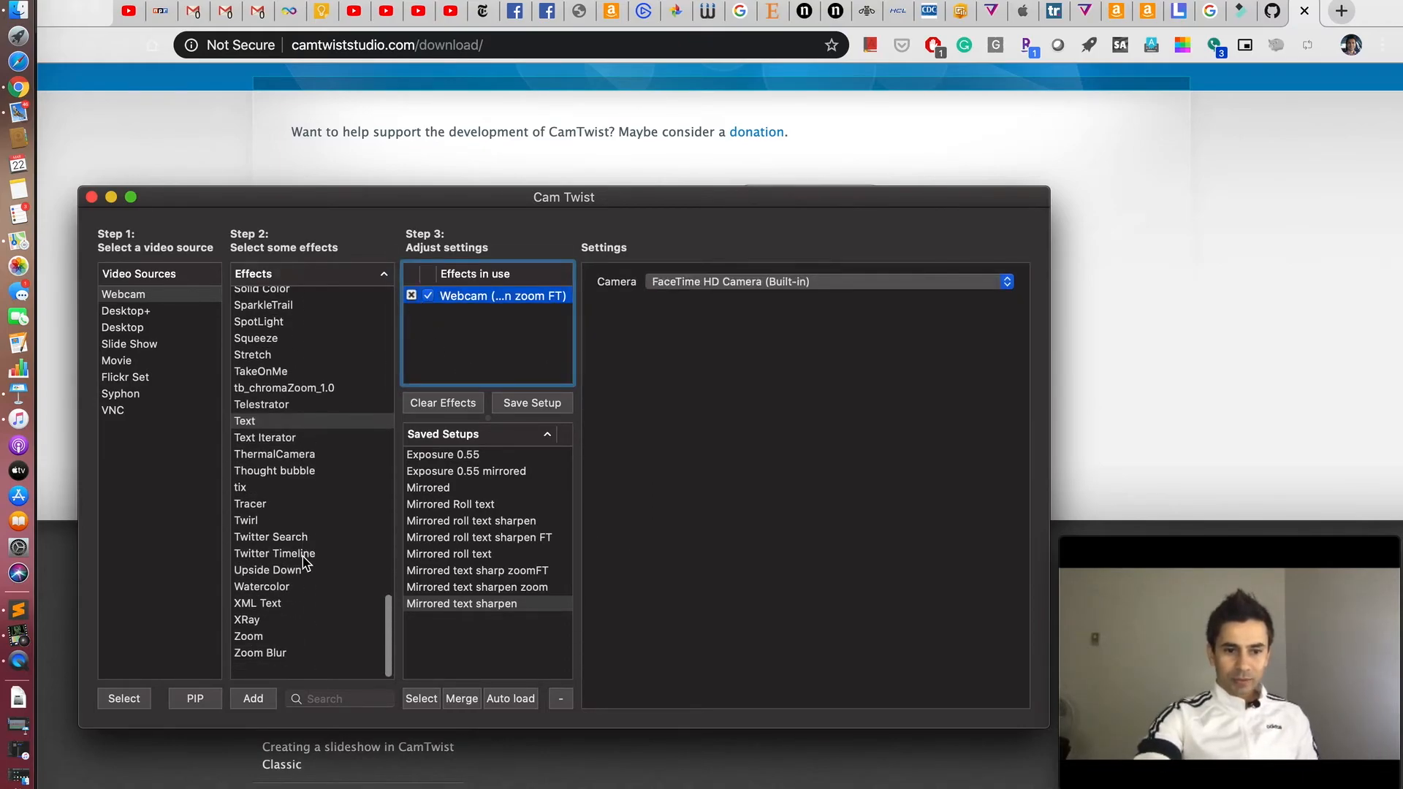
pyautogui.doubleClick(248, 637)
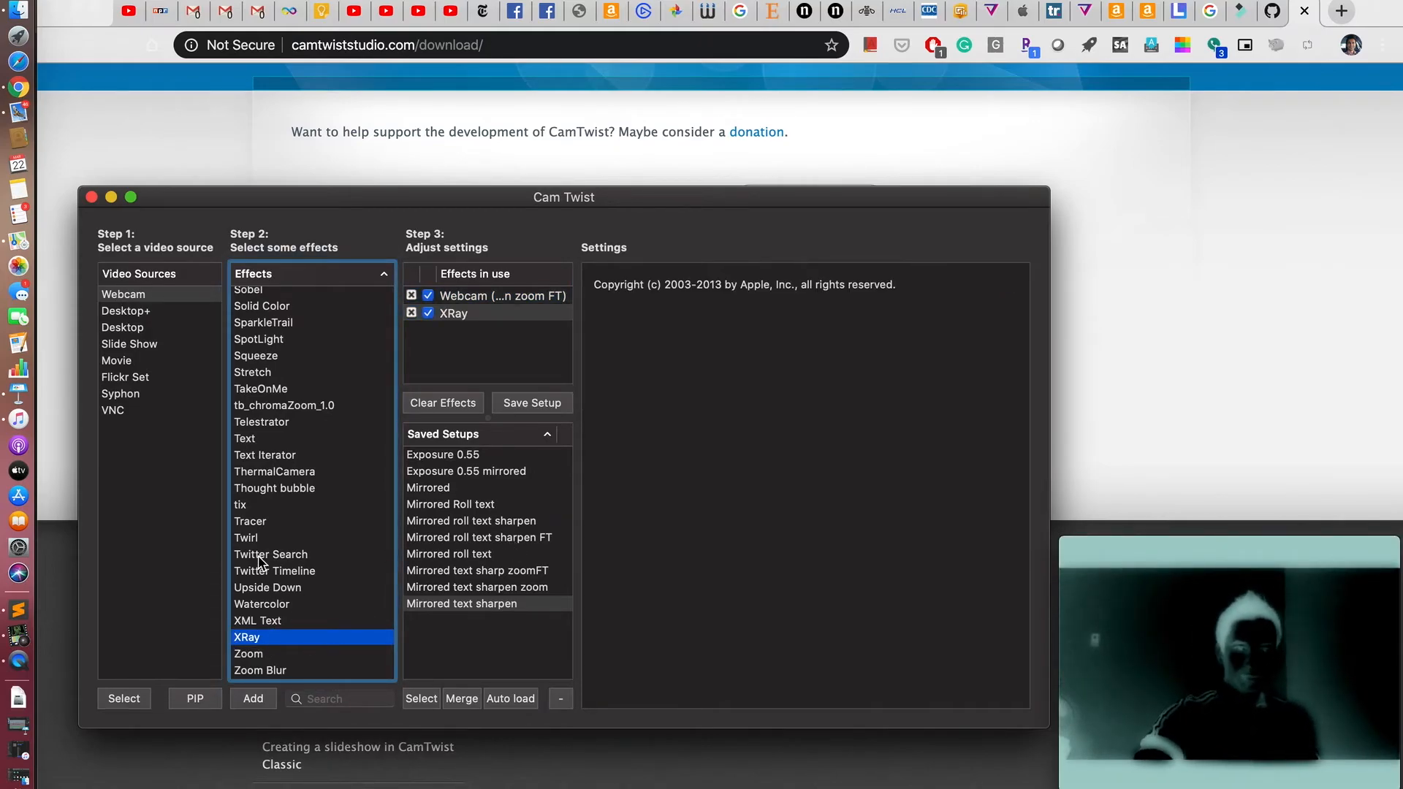
pyautogui.doubleClick(264, 603)
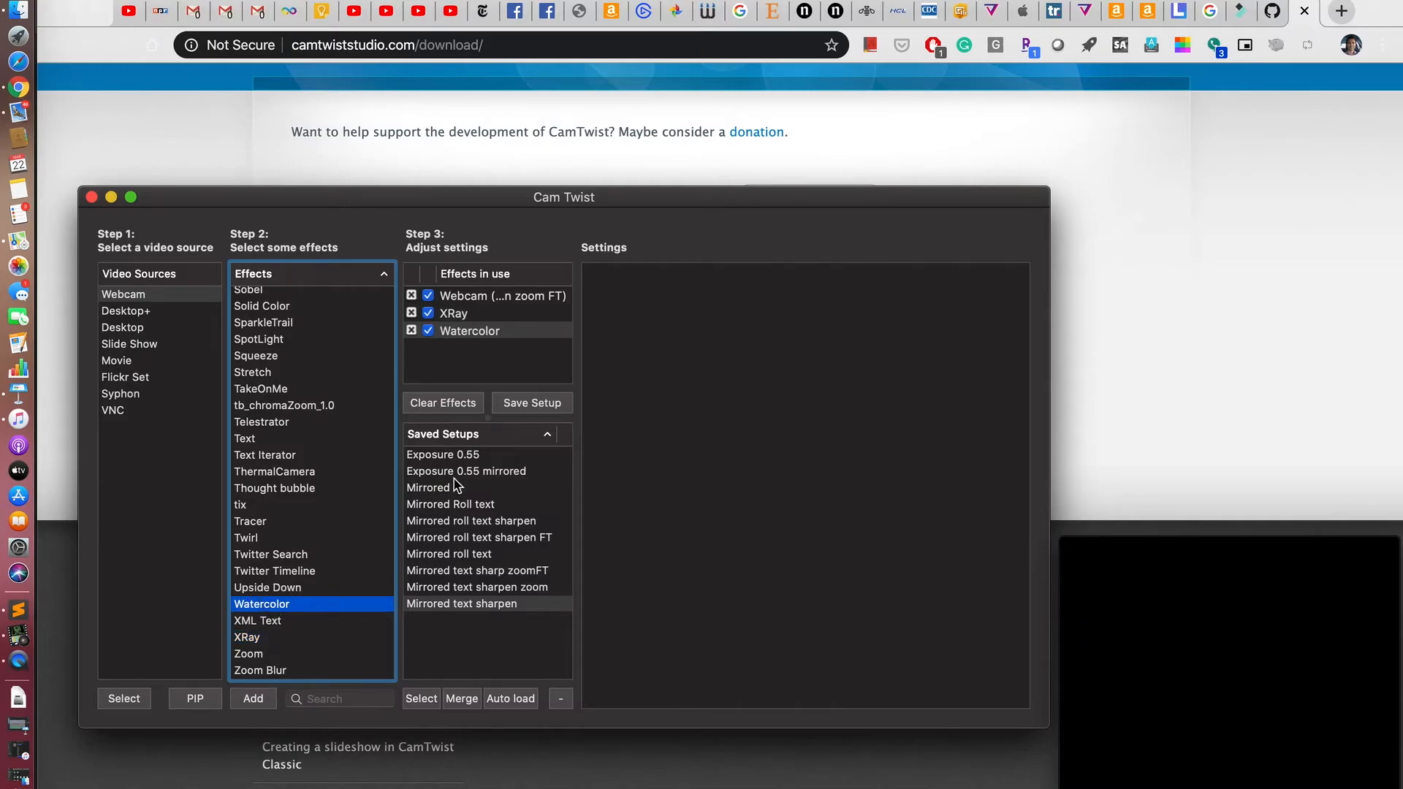
pyautogui.click(411, 330)
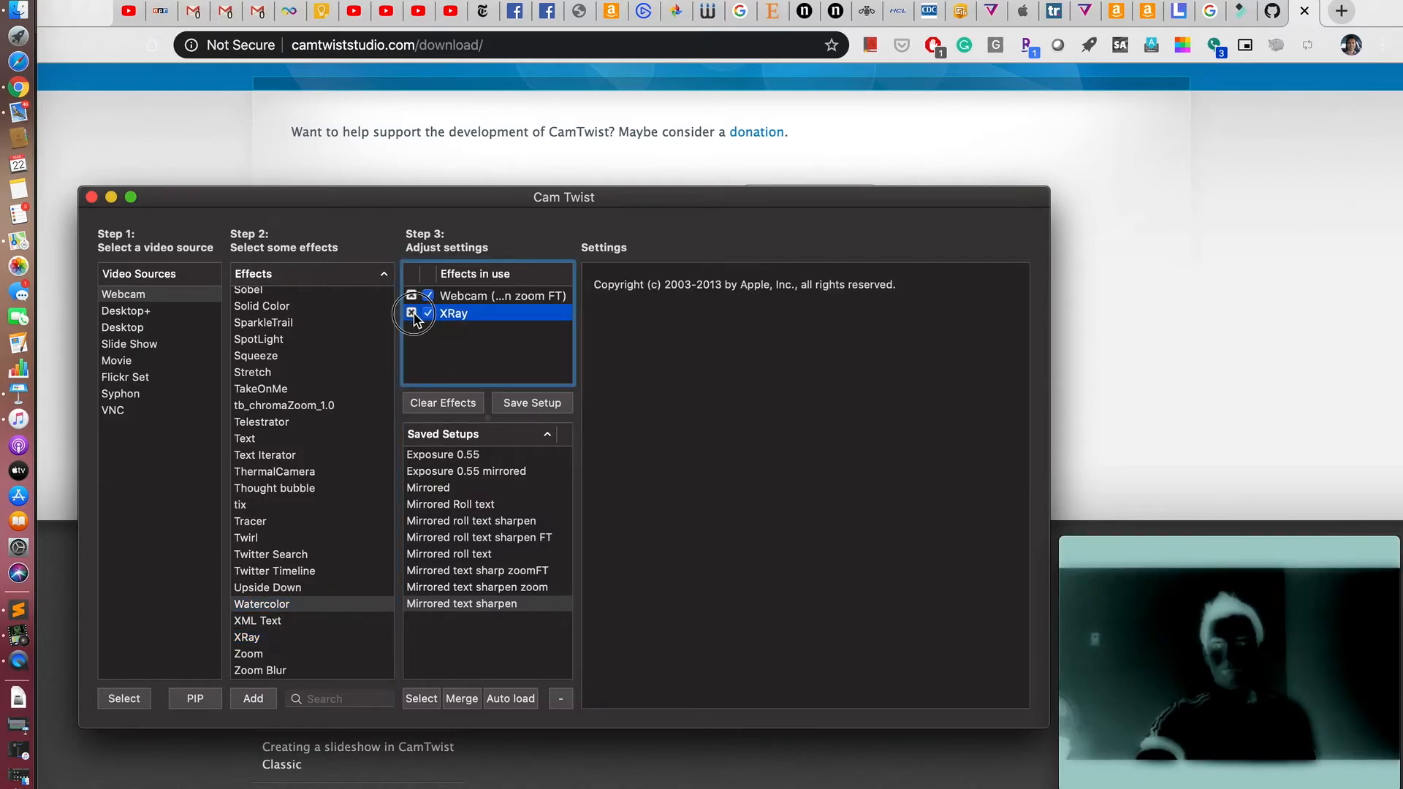
pyautogui.click(412, 314)
pyautogui.scroll(10, 325, 497)
pyautogui.scroll(3, 326, 505)
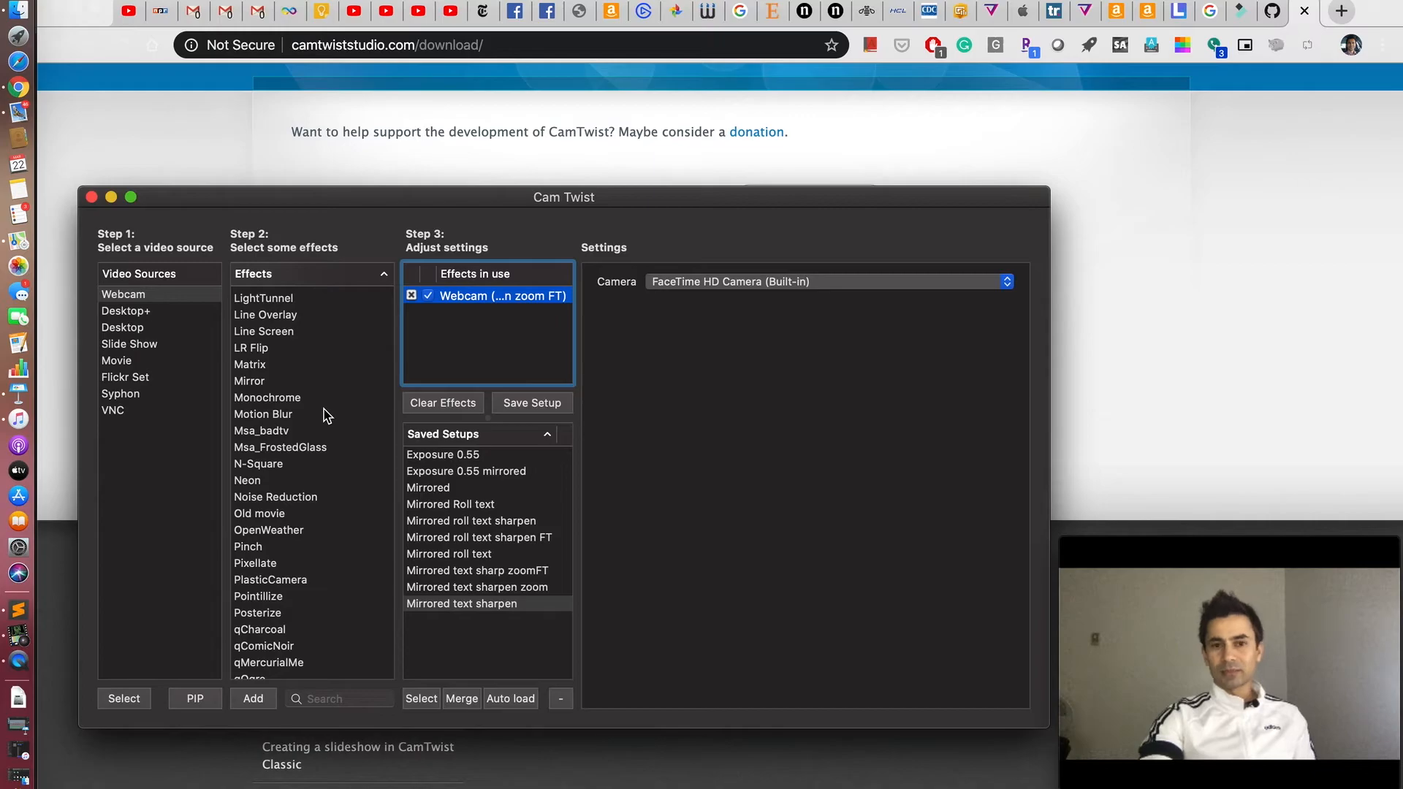
pyautogui.scroll(-2, 324, 415)
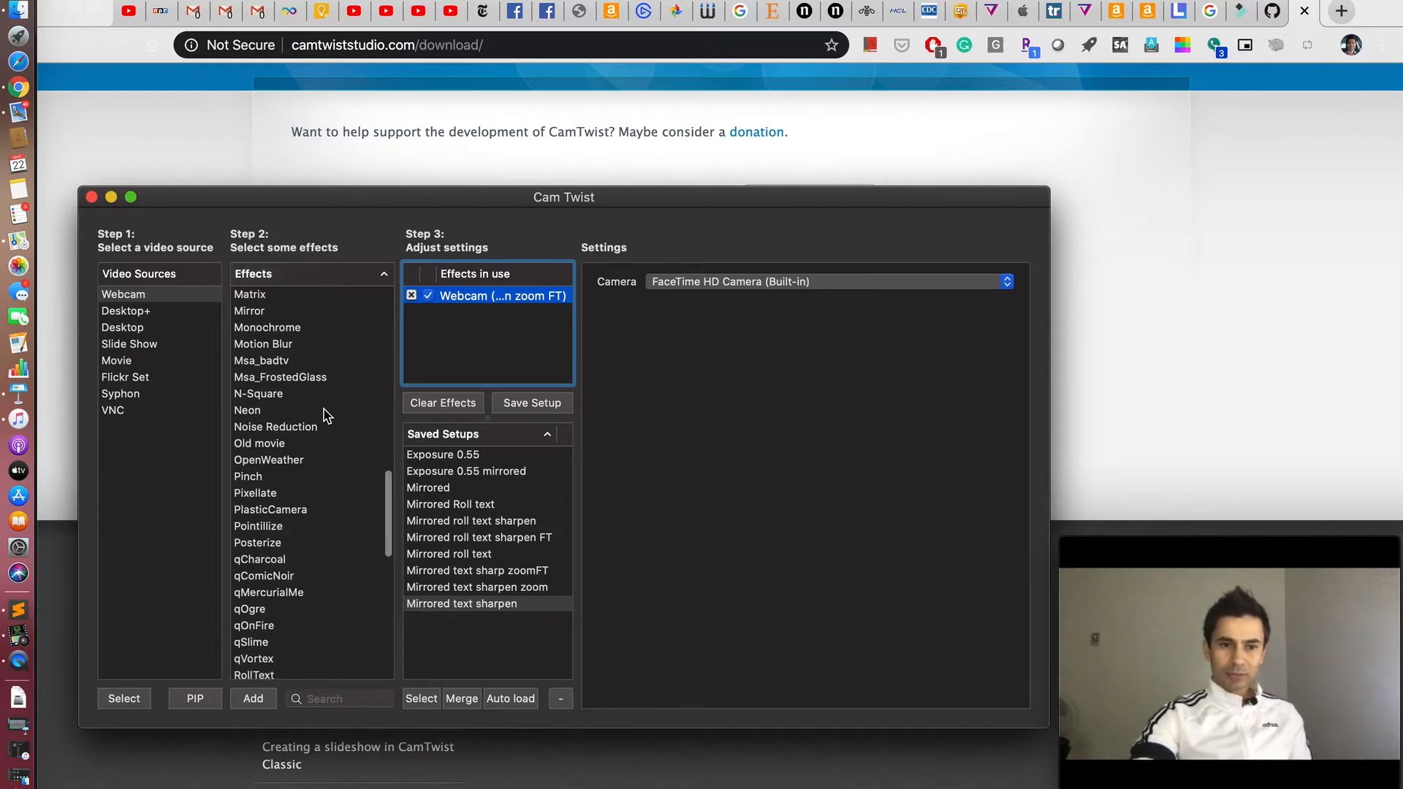
pyautogui.scroll(6, 326, 414)
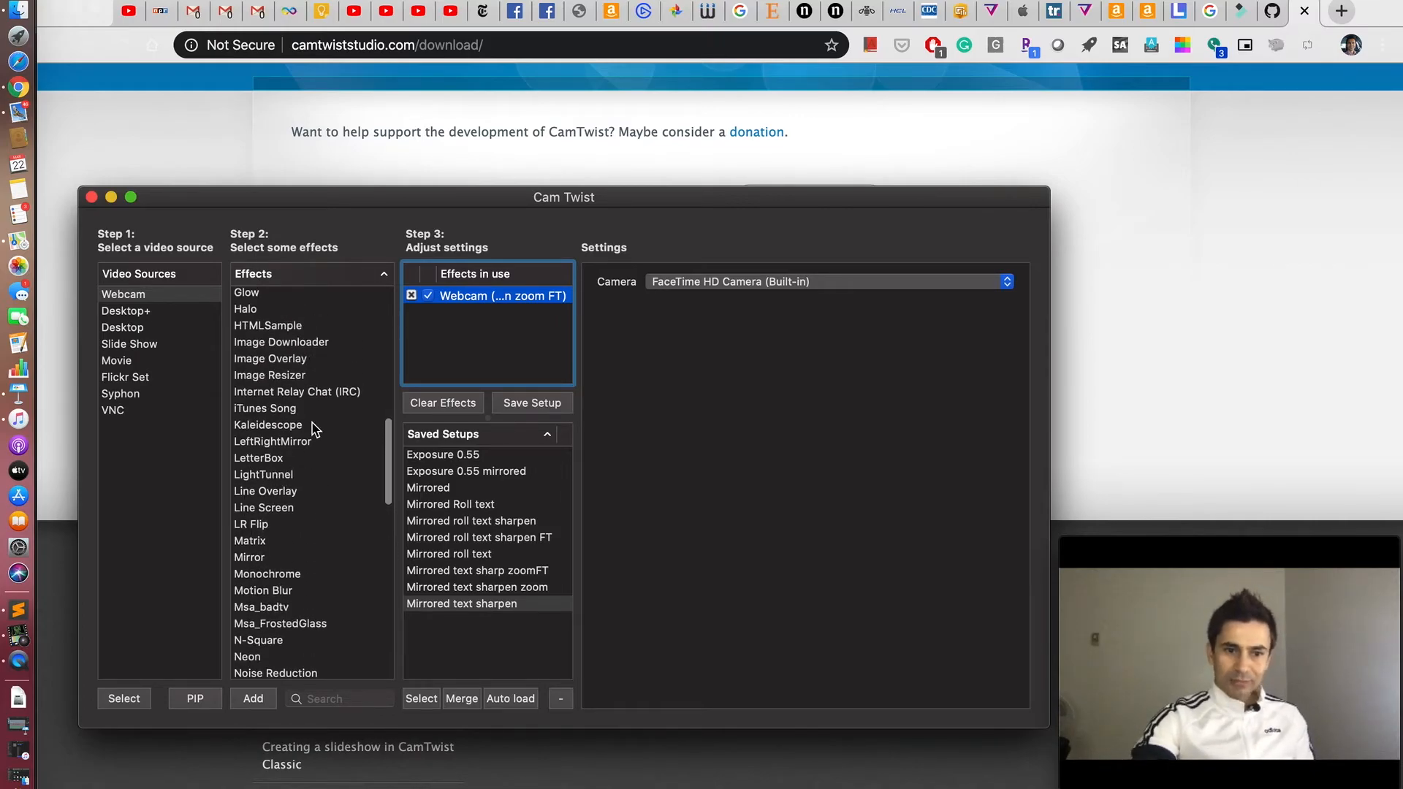
pyautogui.scroll(4, 313, 430)
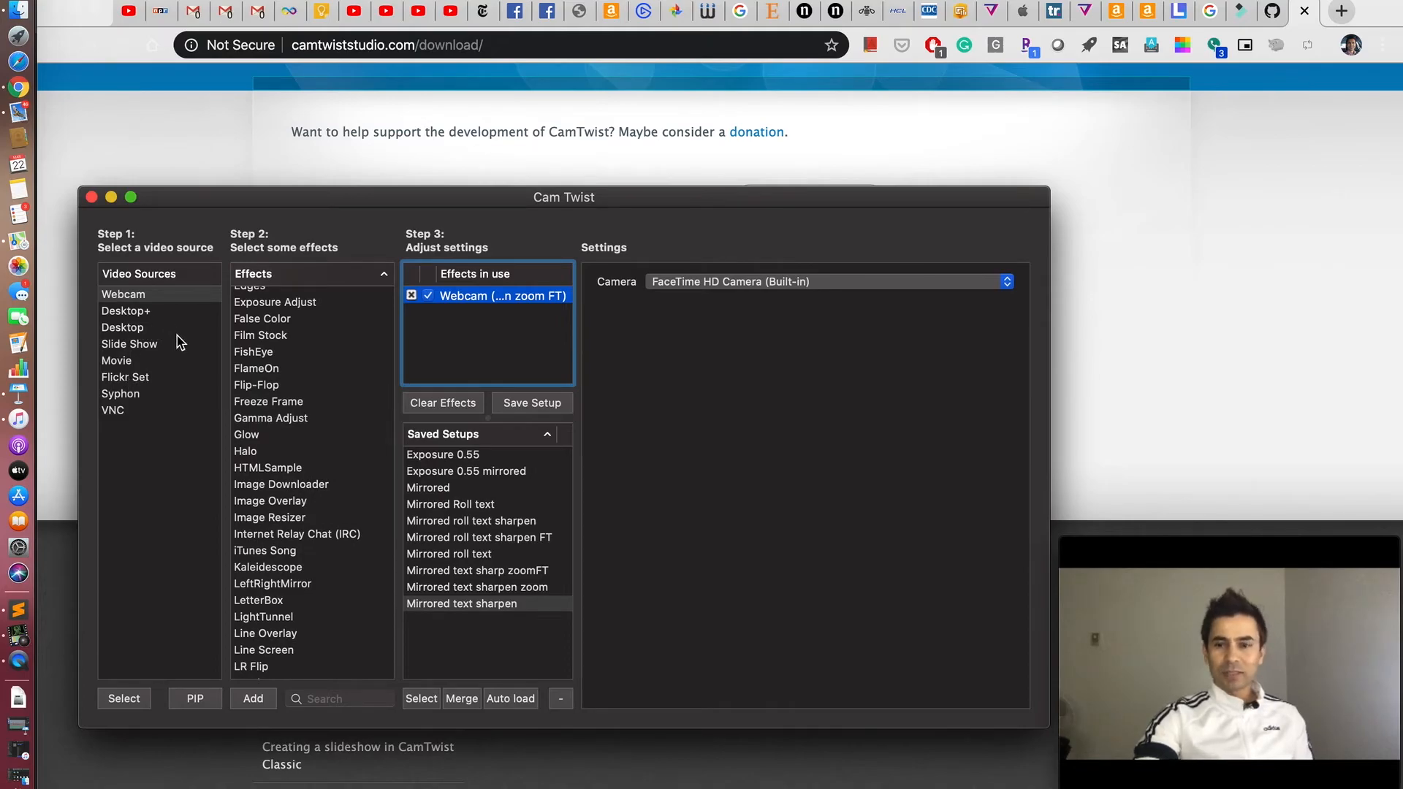
# - Switch the video source to Desktop+ and check which screens it can capture, keeping This screen selected
pyautogui.click(133, 314)
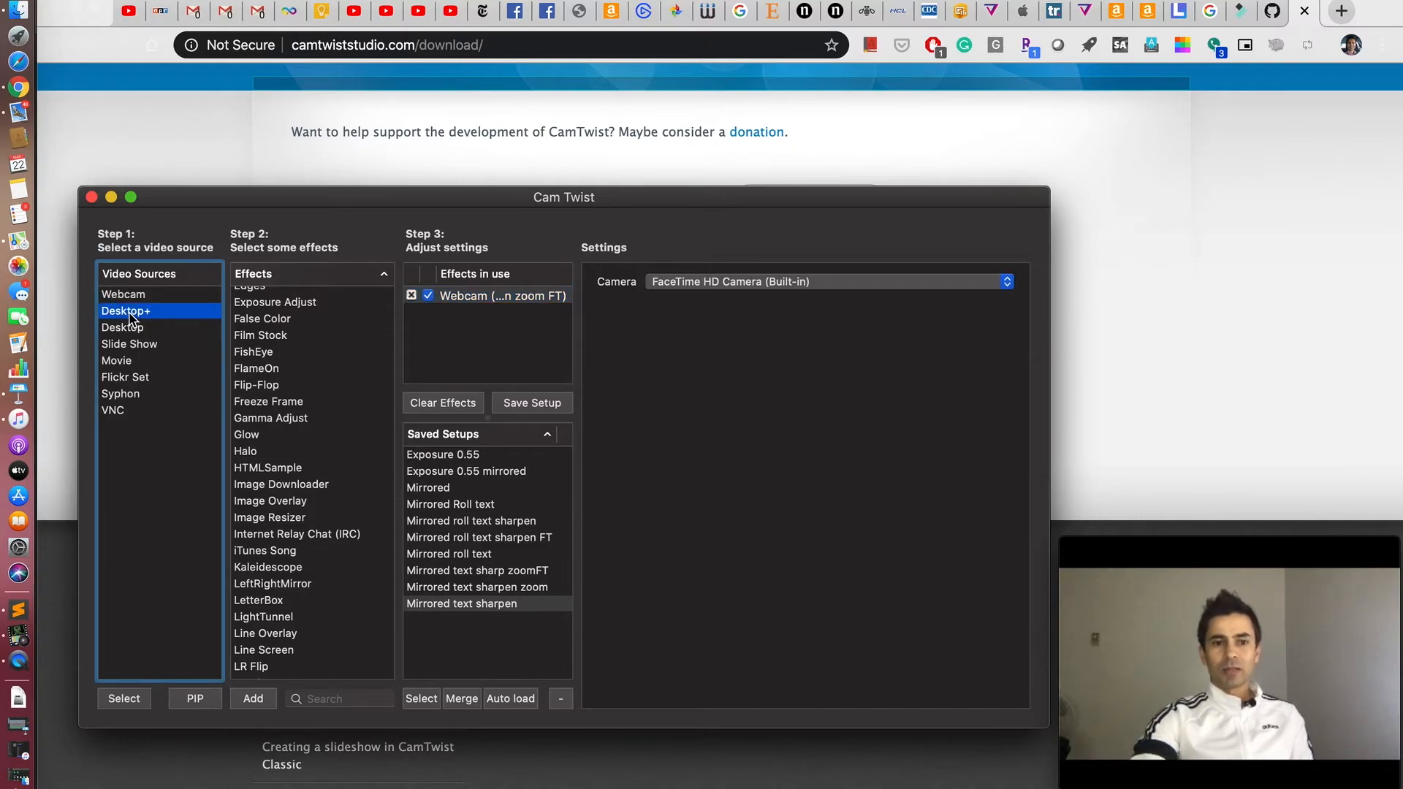
pyautogui.doubleClick(132, 314)
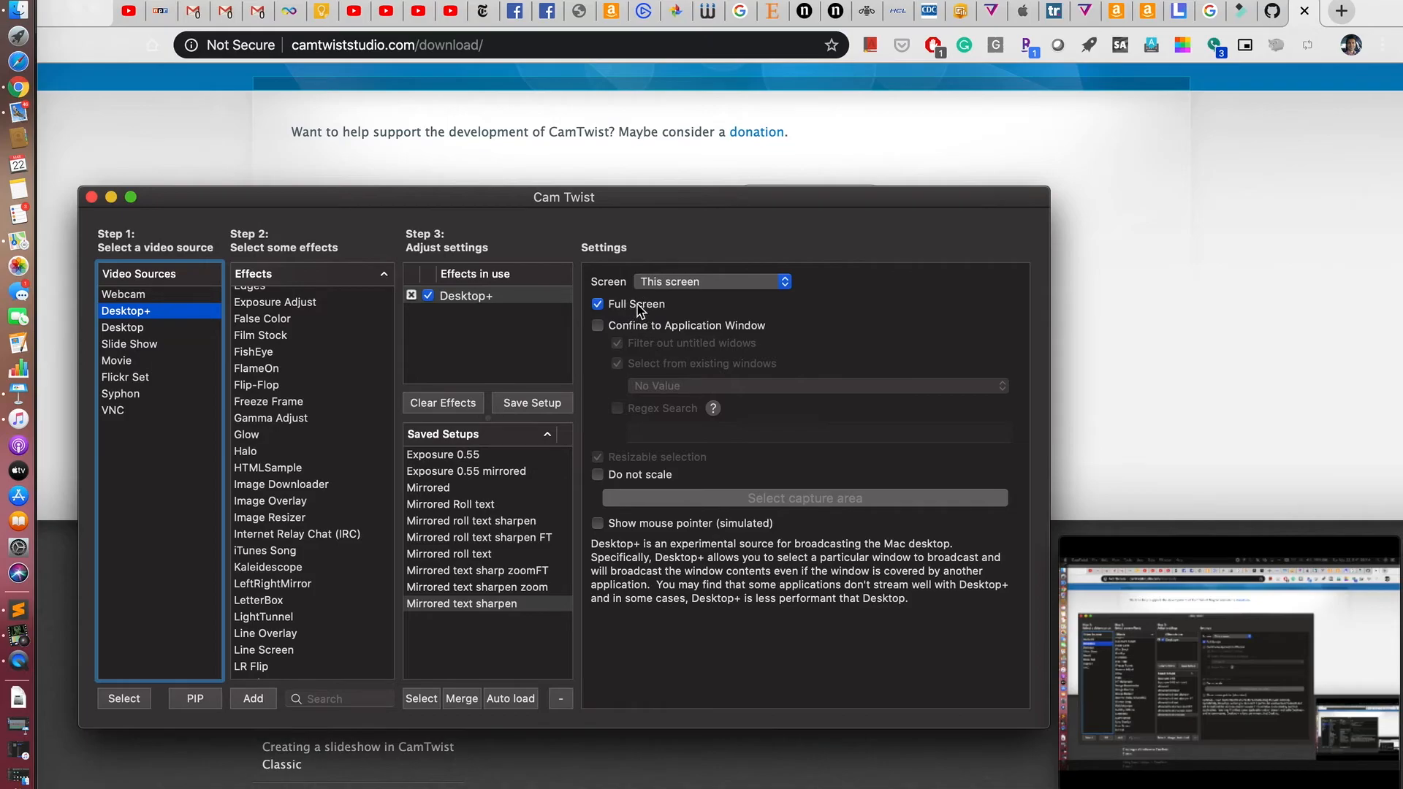
pyautogui.click(713, 281)
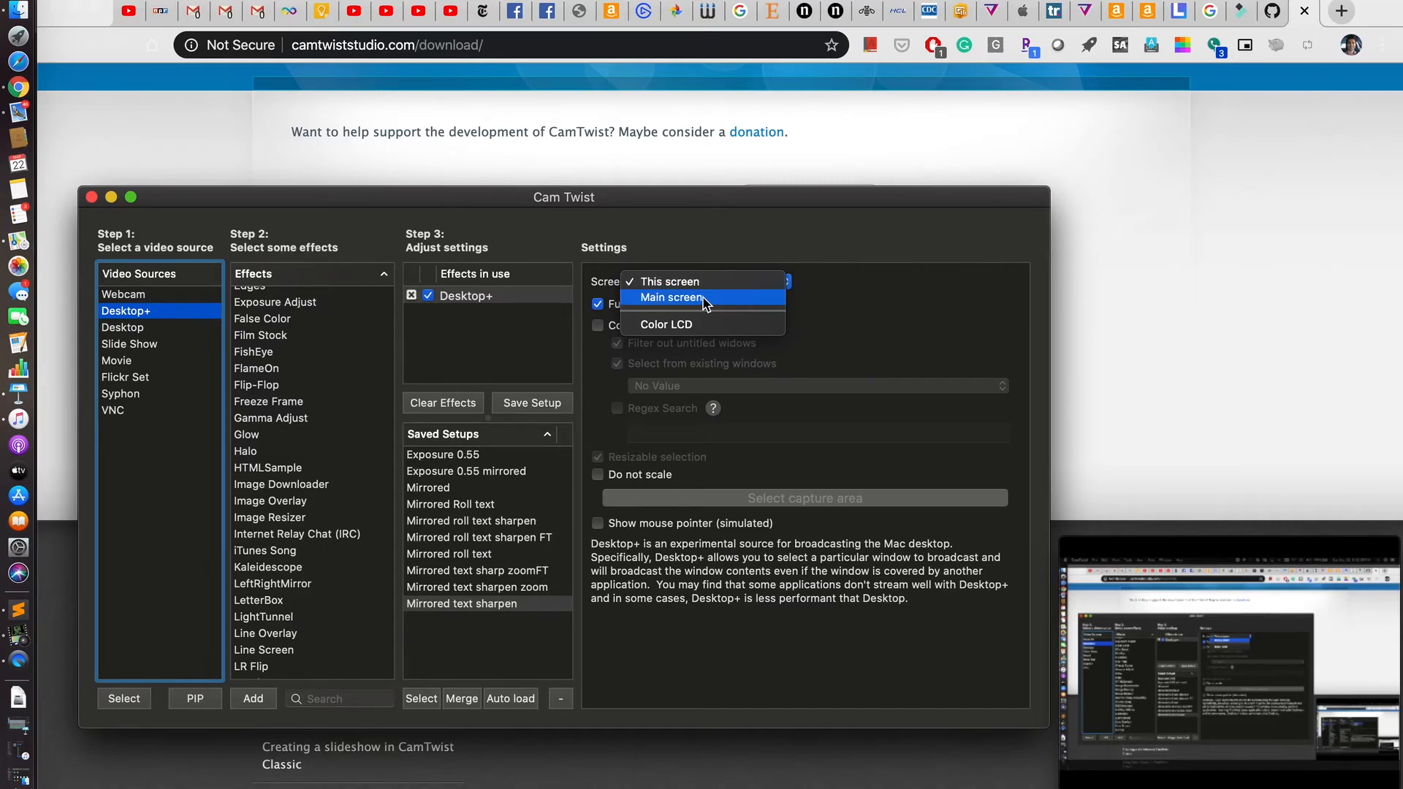
pyautogui.click(853, 296)
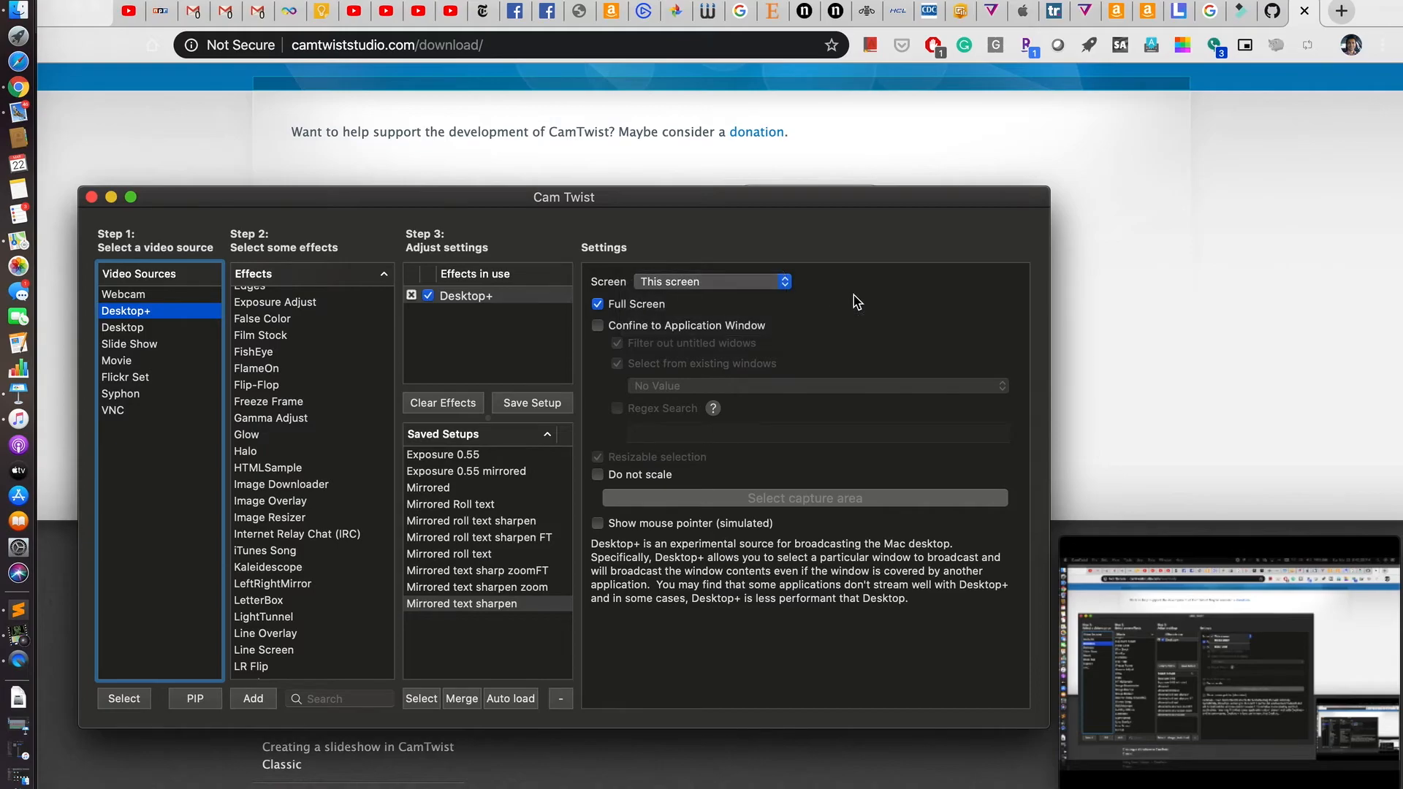
# - Try confining the Desktop+ capture to the CamTwist (Cam Twist) application window, and turn that restriction off again
pyautogui.click(599, 326)
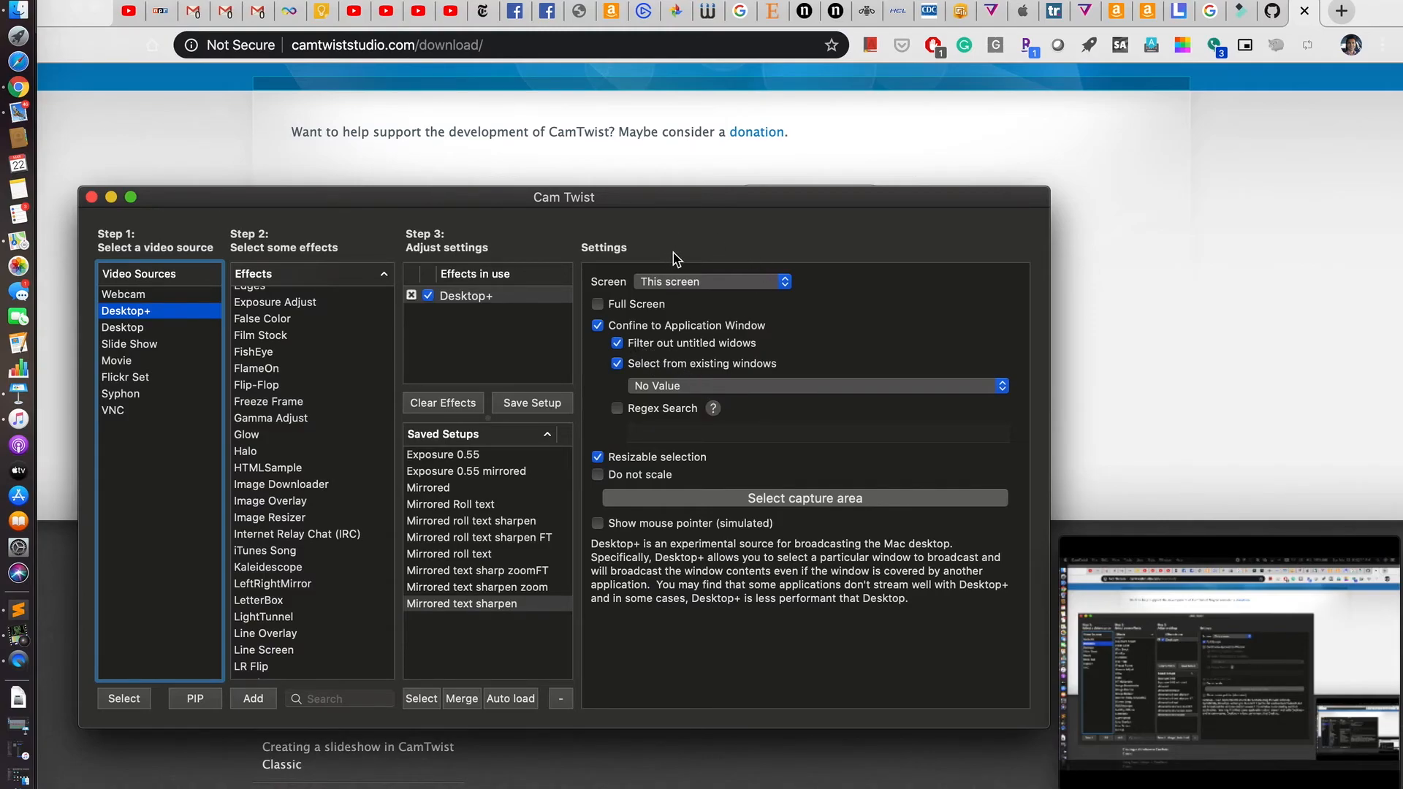
pyautogui.click(632, 387)
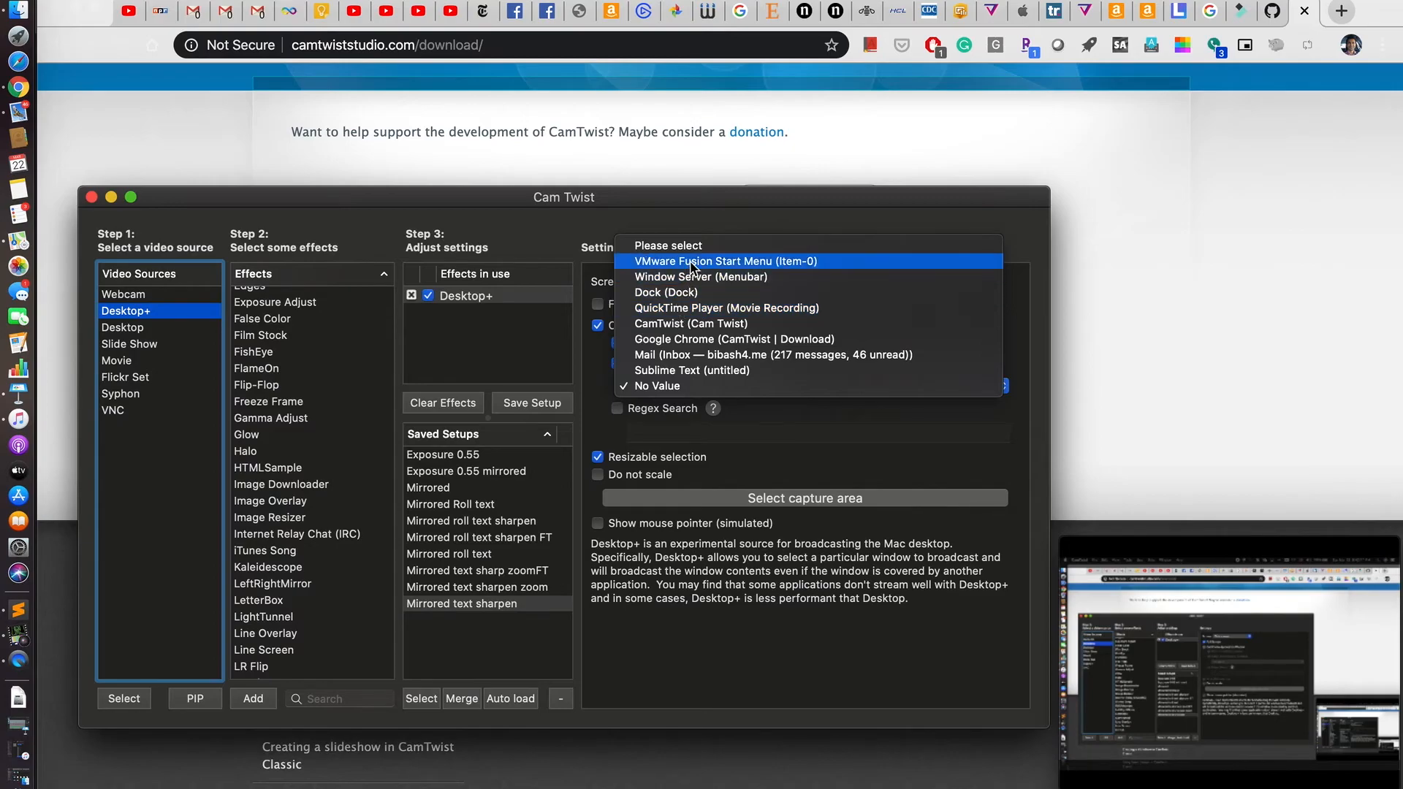
pyautogui.click(694, 323)
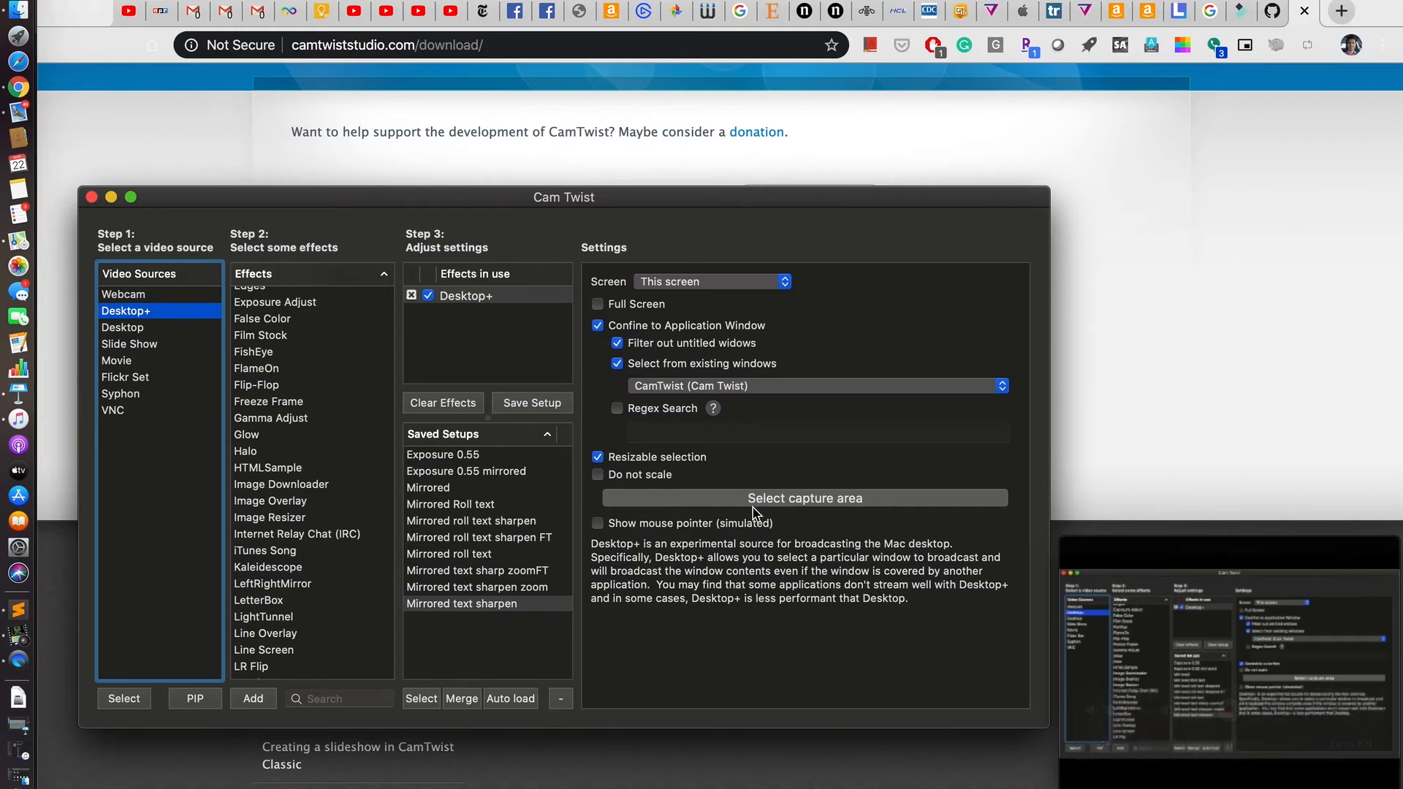
pyautogui.click(598, 325)
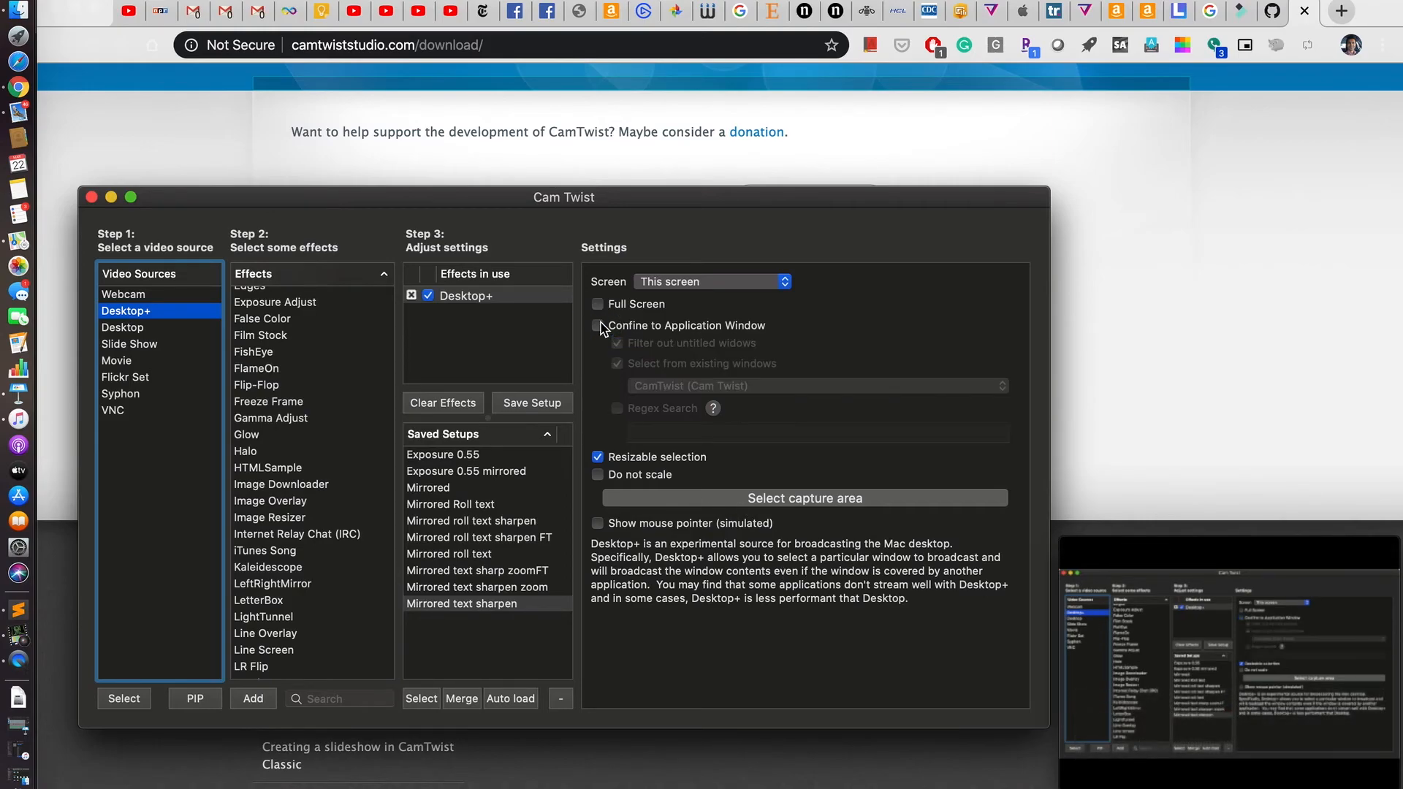
# - Set Desktop+ to capture the full screen with the simulated mouse pointer, trying the Do not scale option and turning it off
pyautogui.click(597, 304)
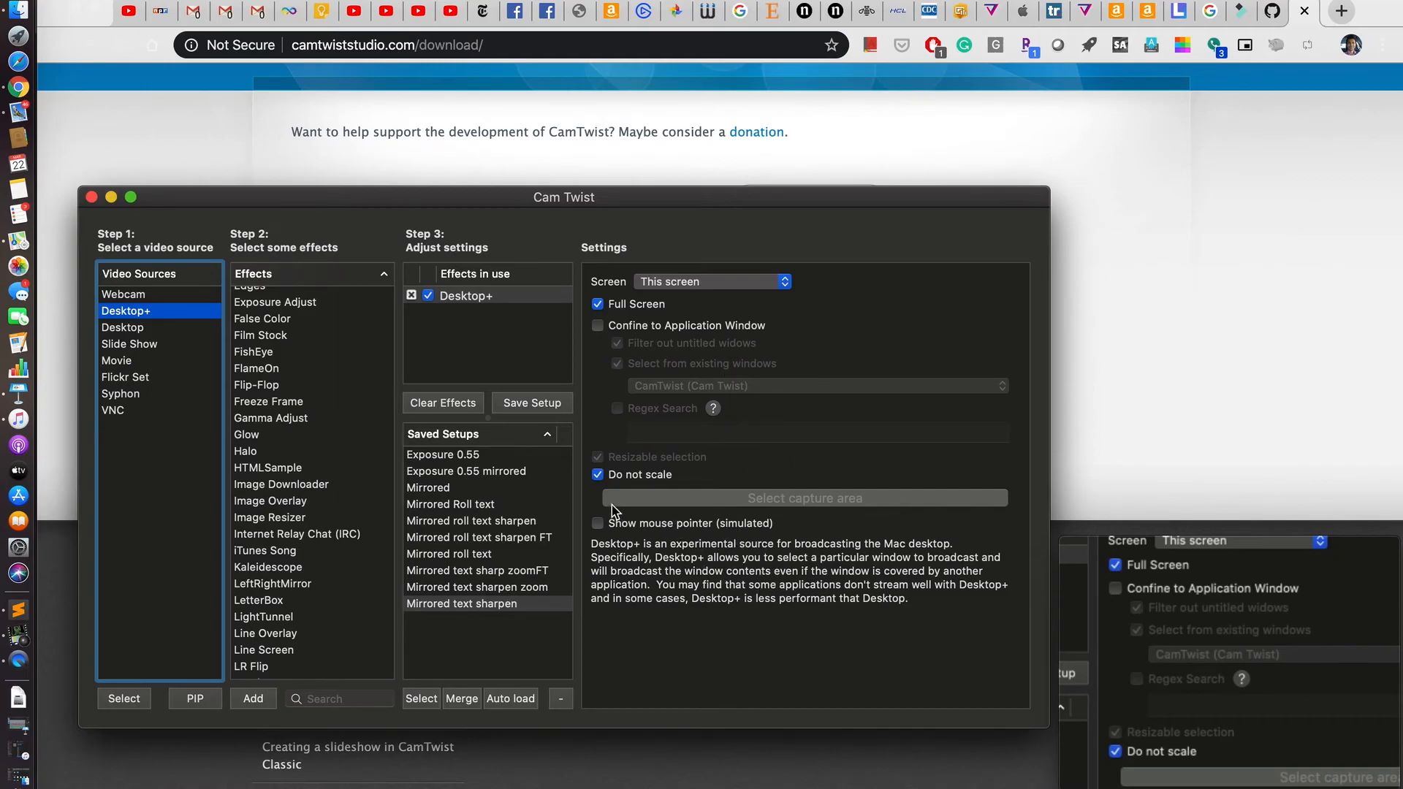
pyautogui.click(599, 475)
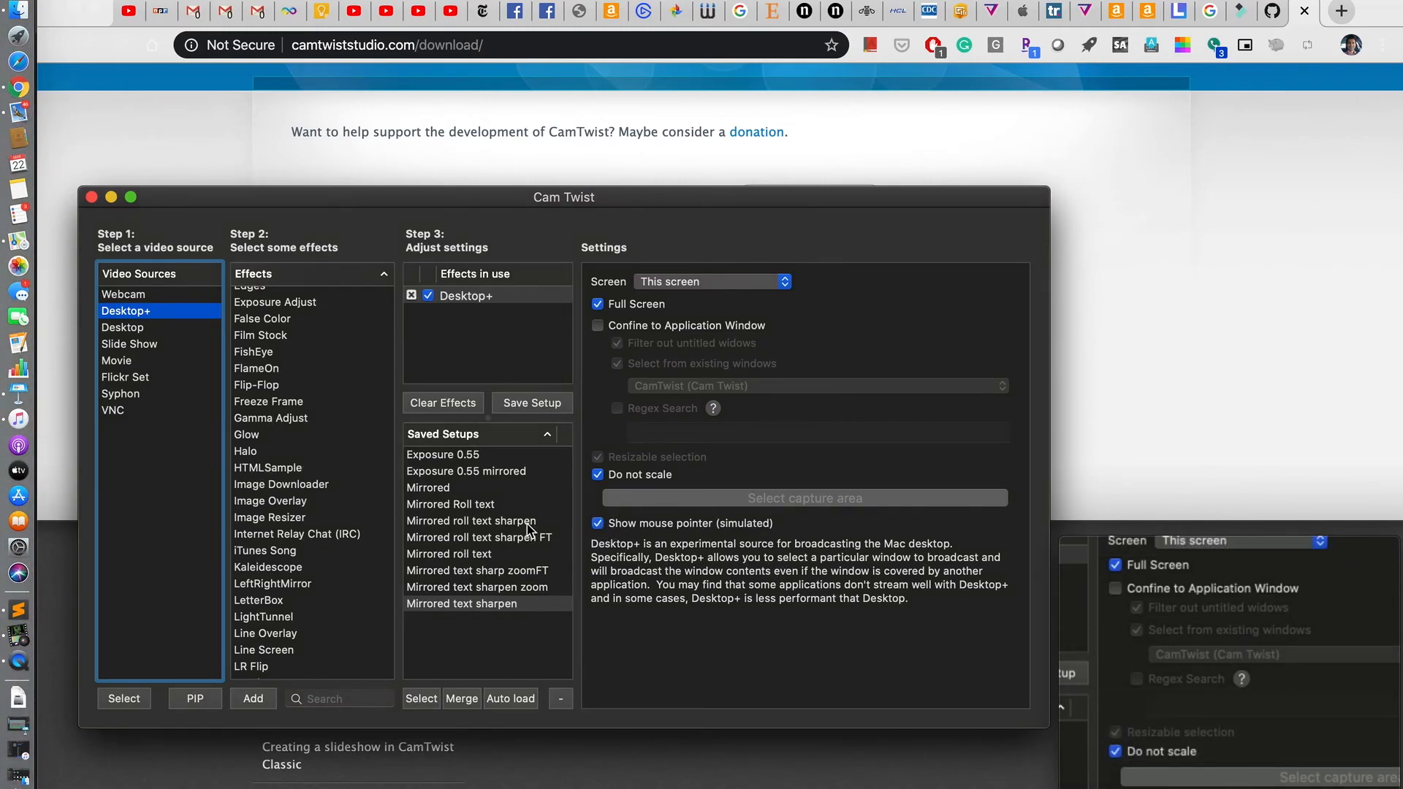
pyautogui.click(597, 474)
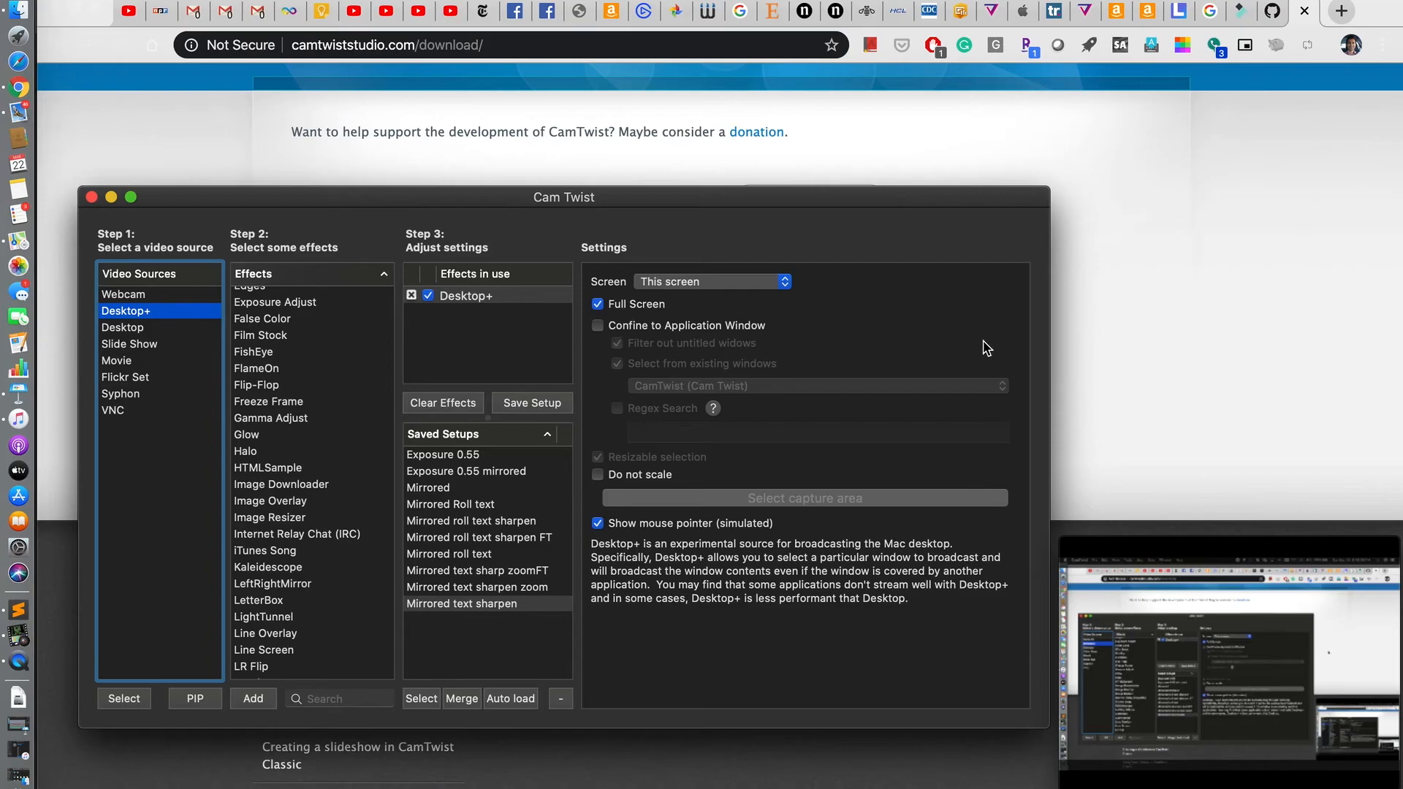
# - Preview the Desktop video source, return to Desktop+, and go through Slide Show, Movie, Flickr Set, Syphon and VNC
pyautogui.click(144, 330)
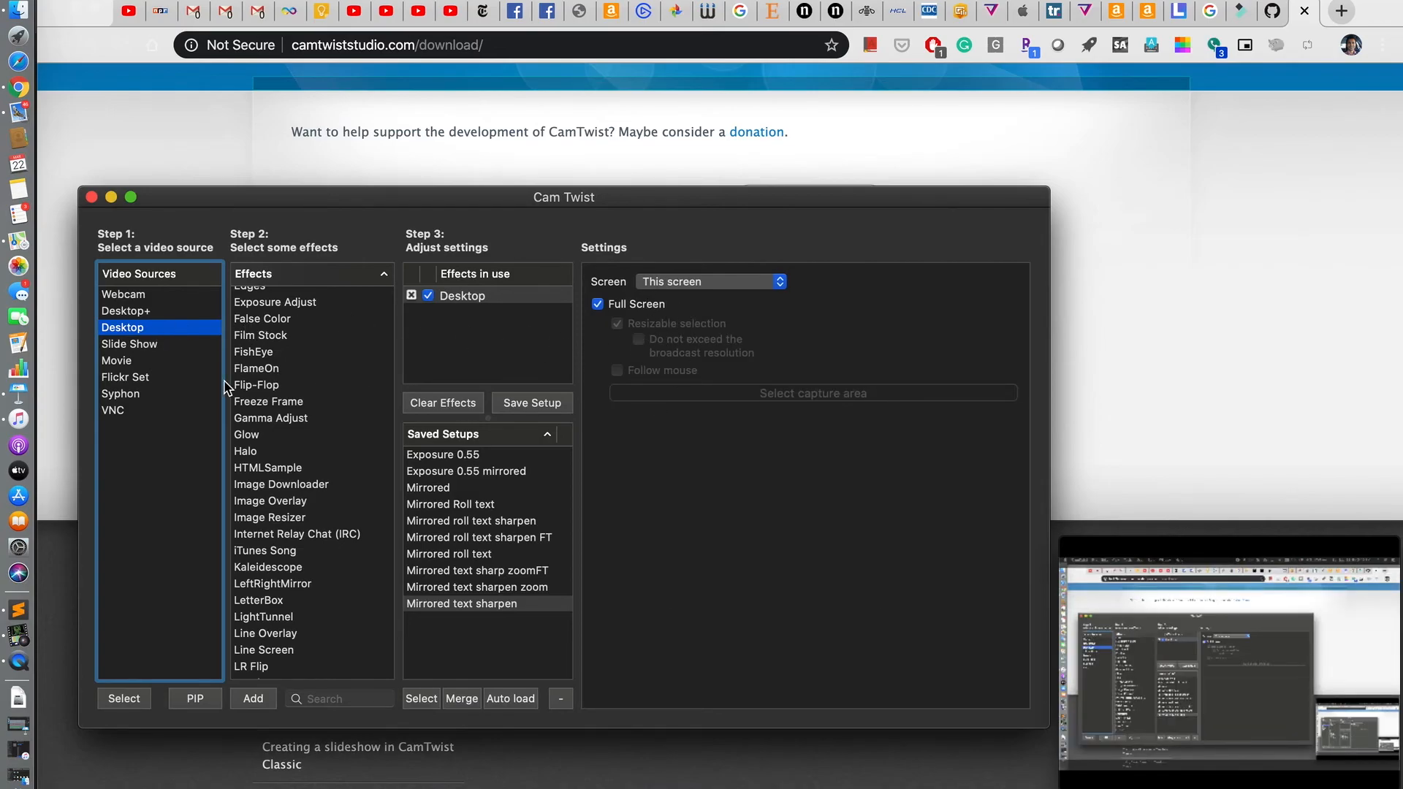
pyautogui.click(137, 315)
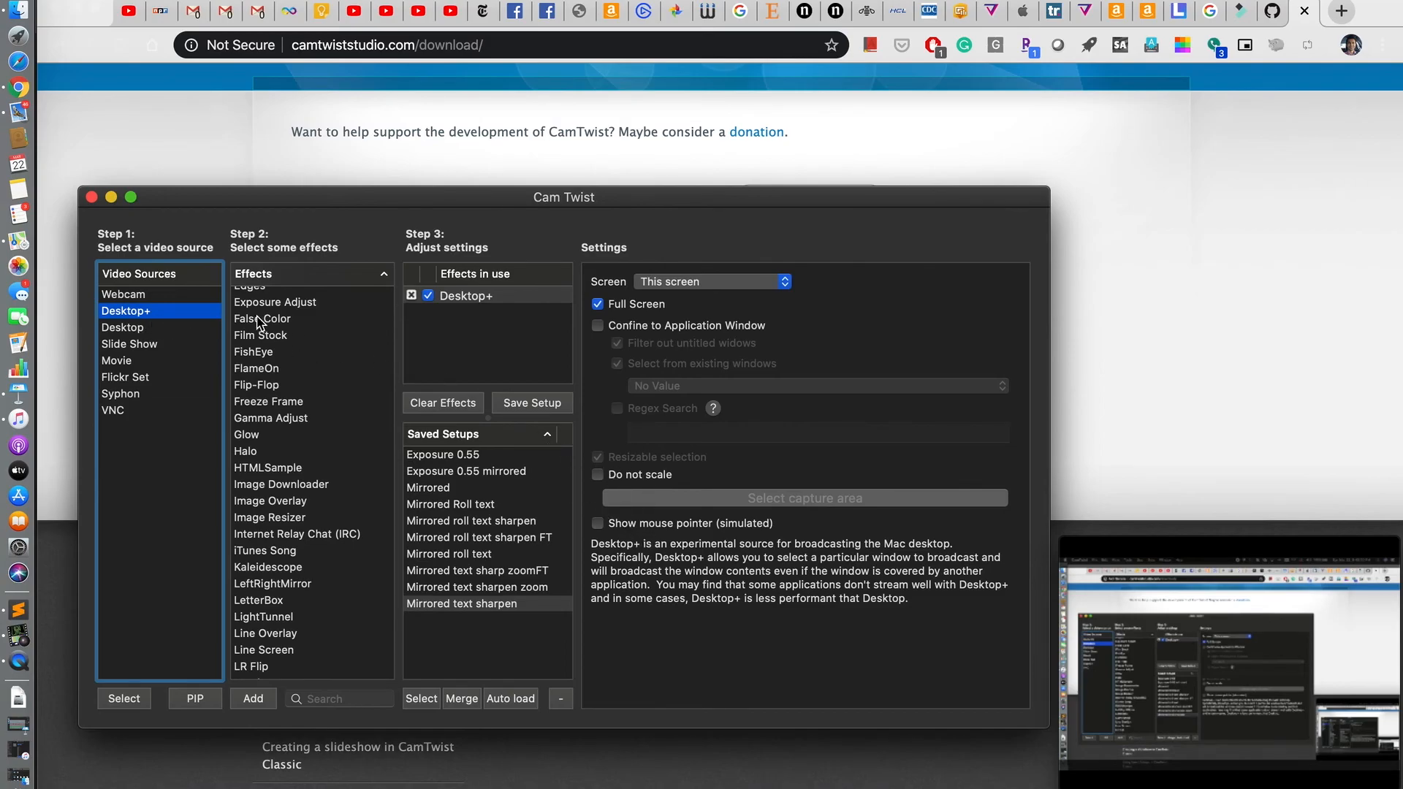
pyautogui.click(132, 349)
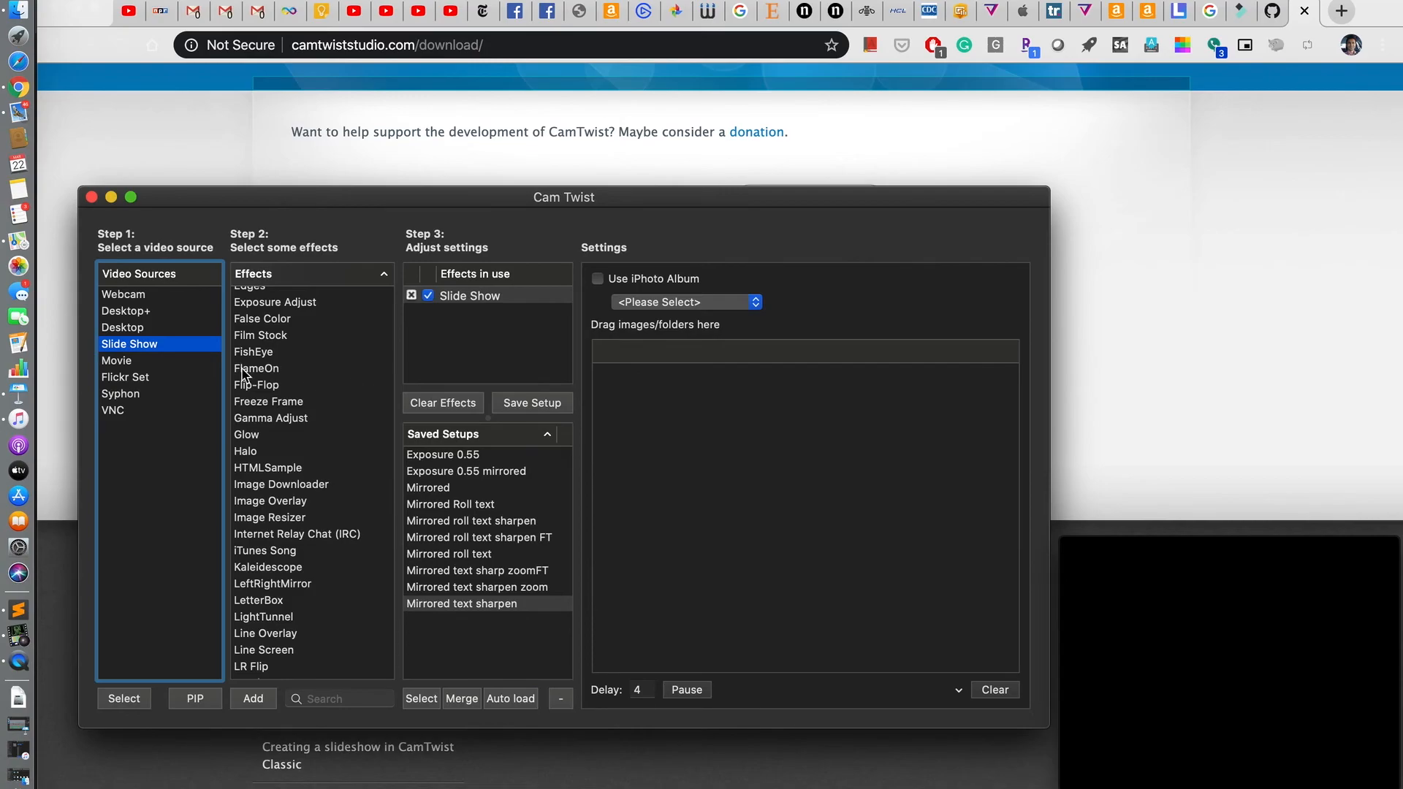
pyautogui.click(139, 366)
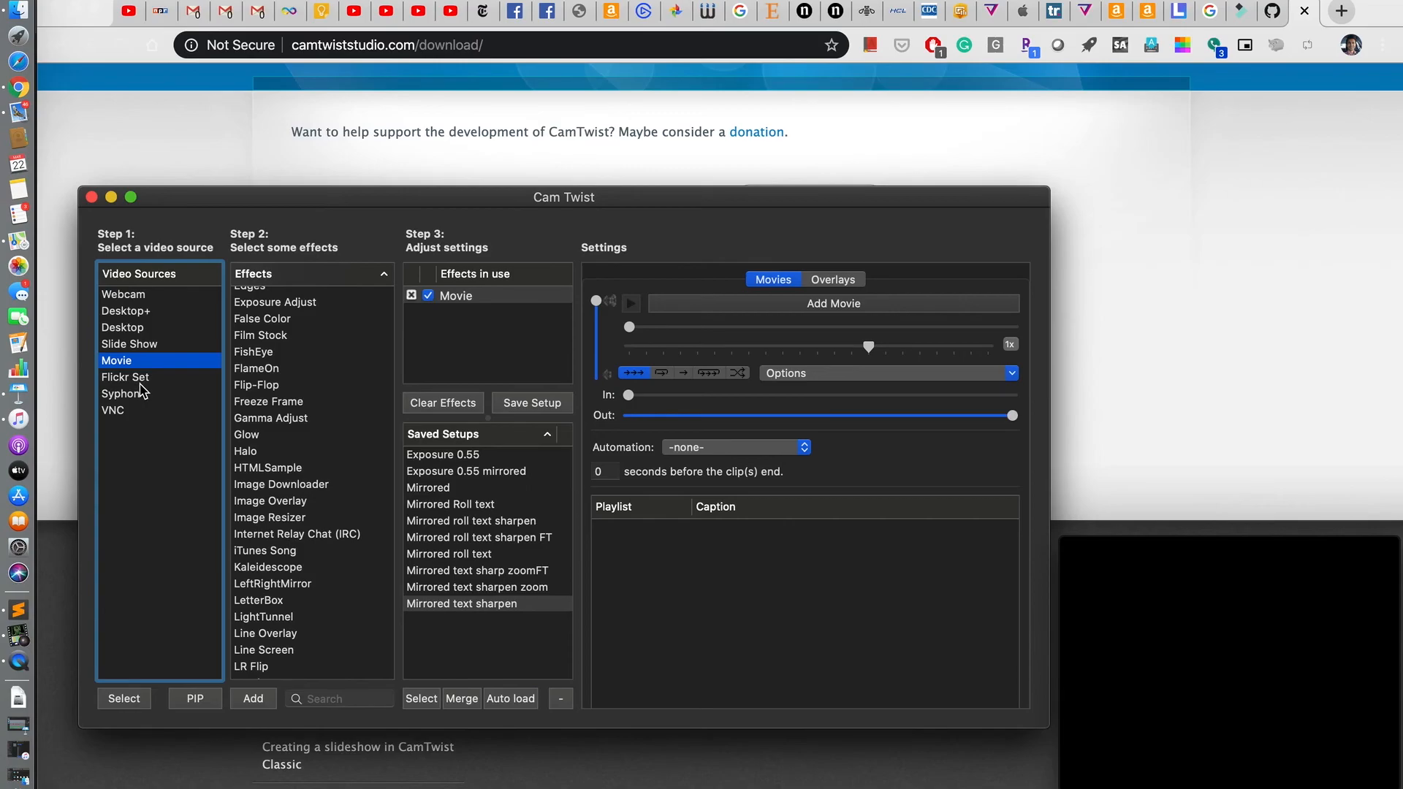
pyautogui.press('Down')
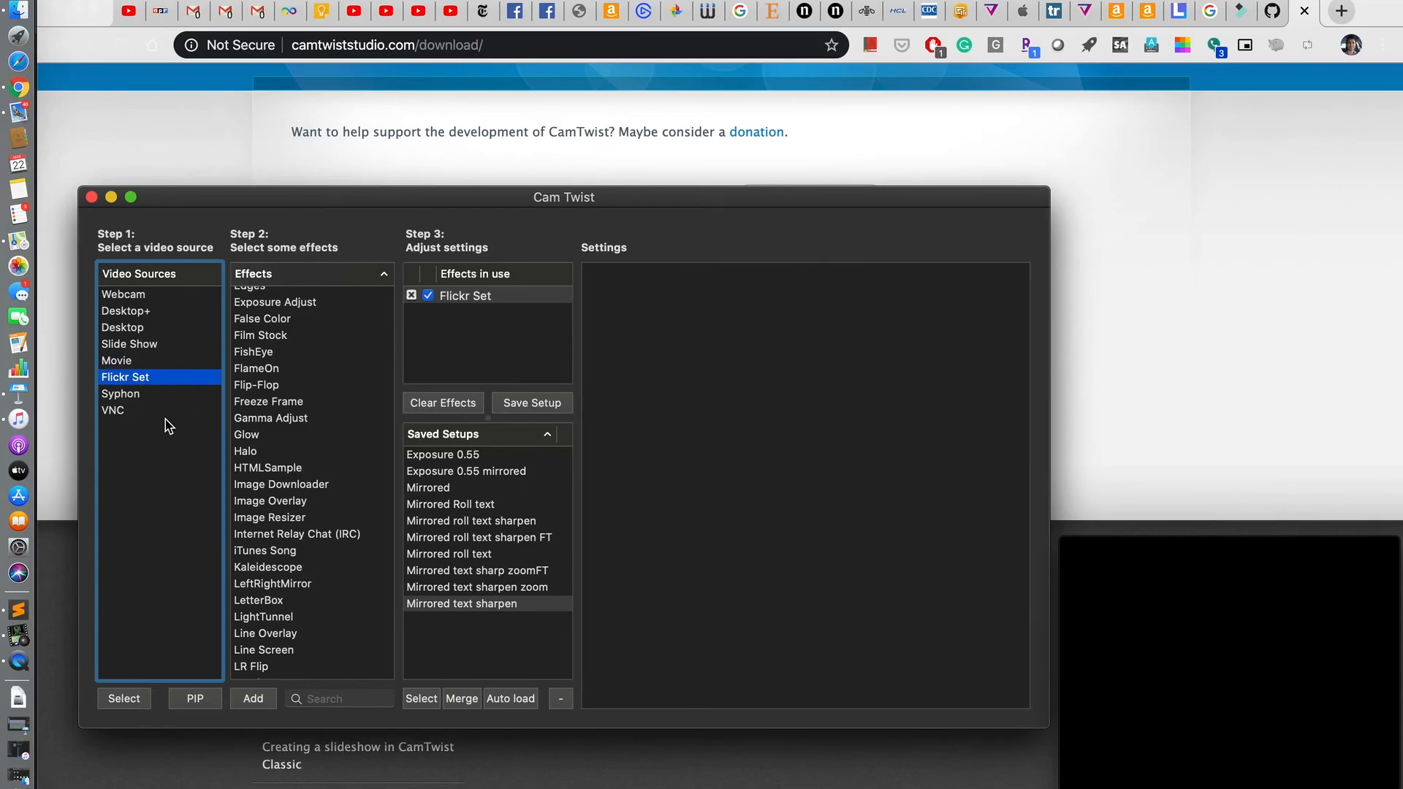
pyautogui.click(132, 399)
pyautogui.click(127, 411)
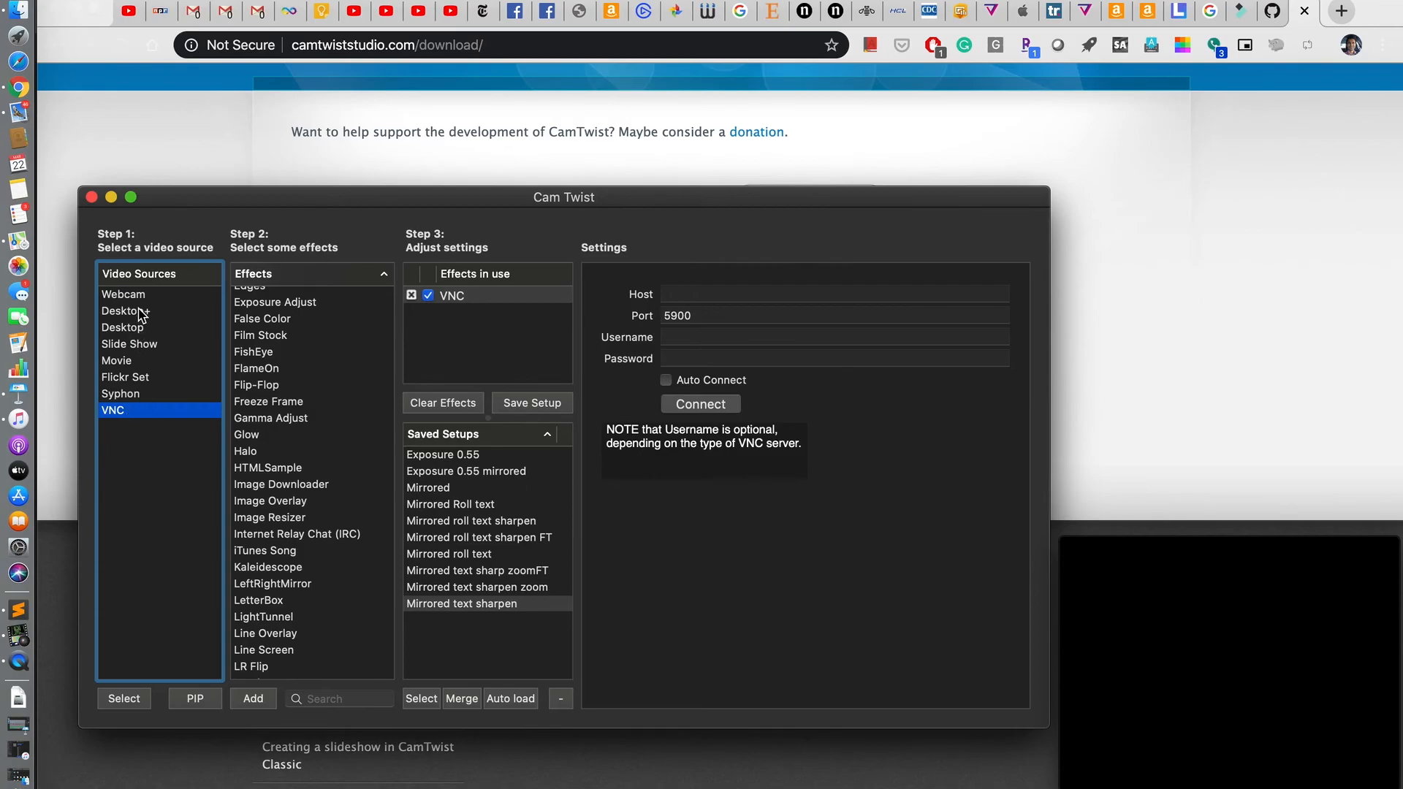
# - Switch the video source back to Webcam and load the saved setup "Mirrored text sharp zoomFT"
pyautogui.click(141, 313)
pyautogui.click(141, 296)
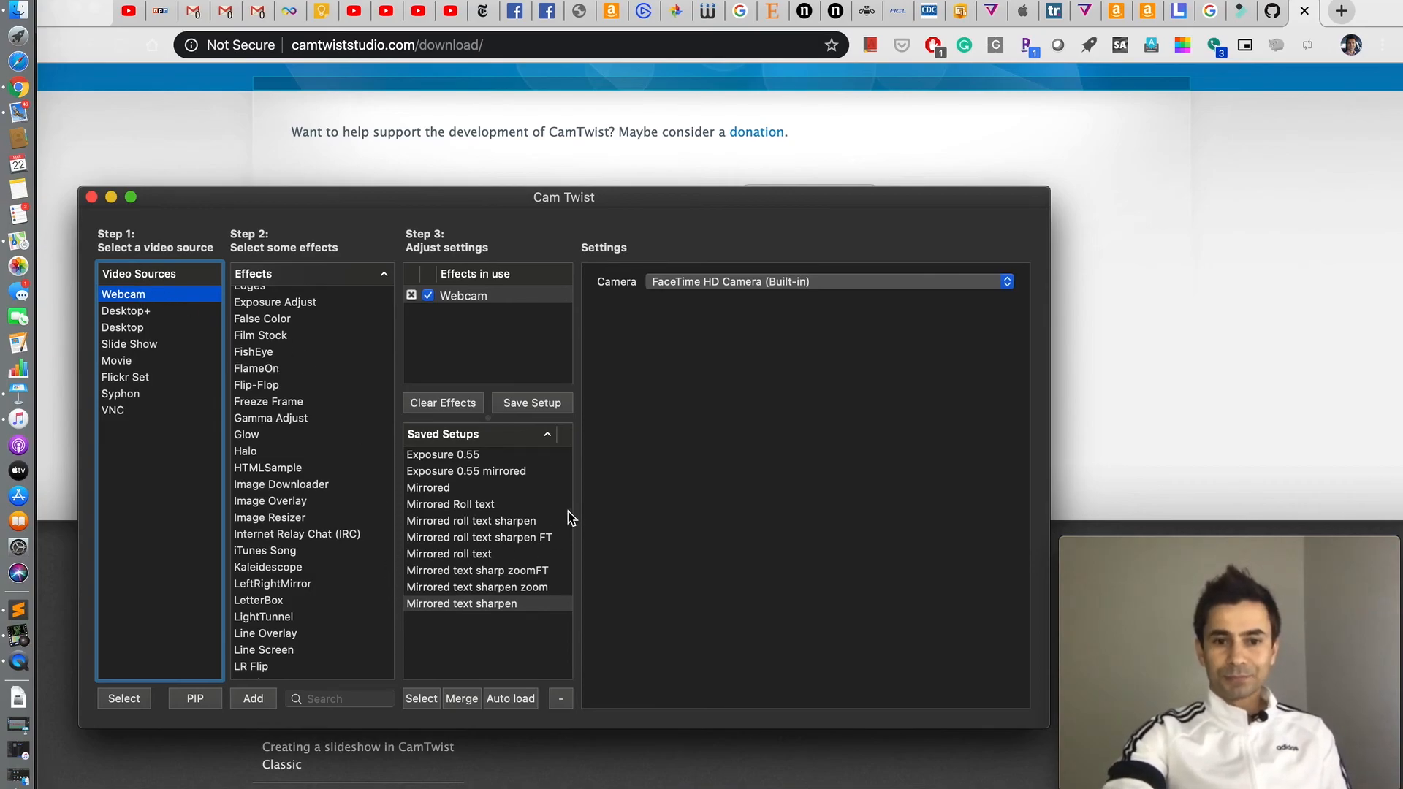
pyautogui.click(537, 571)
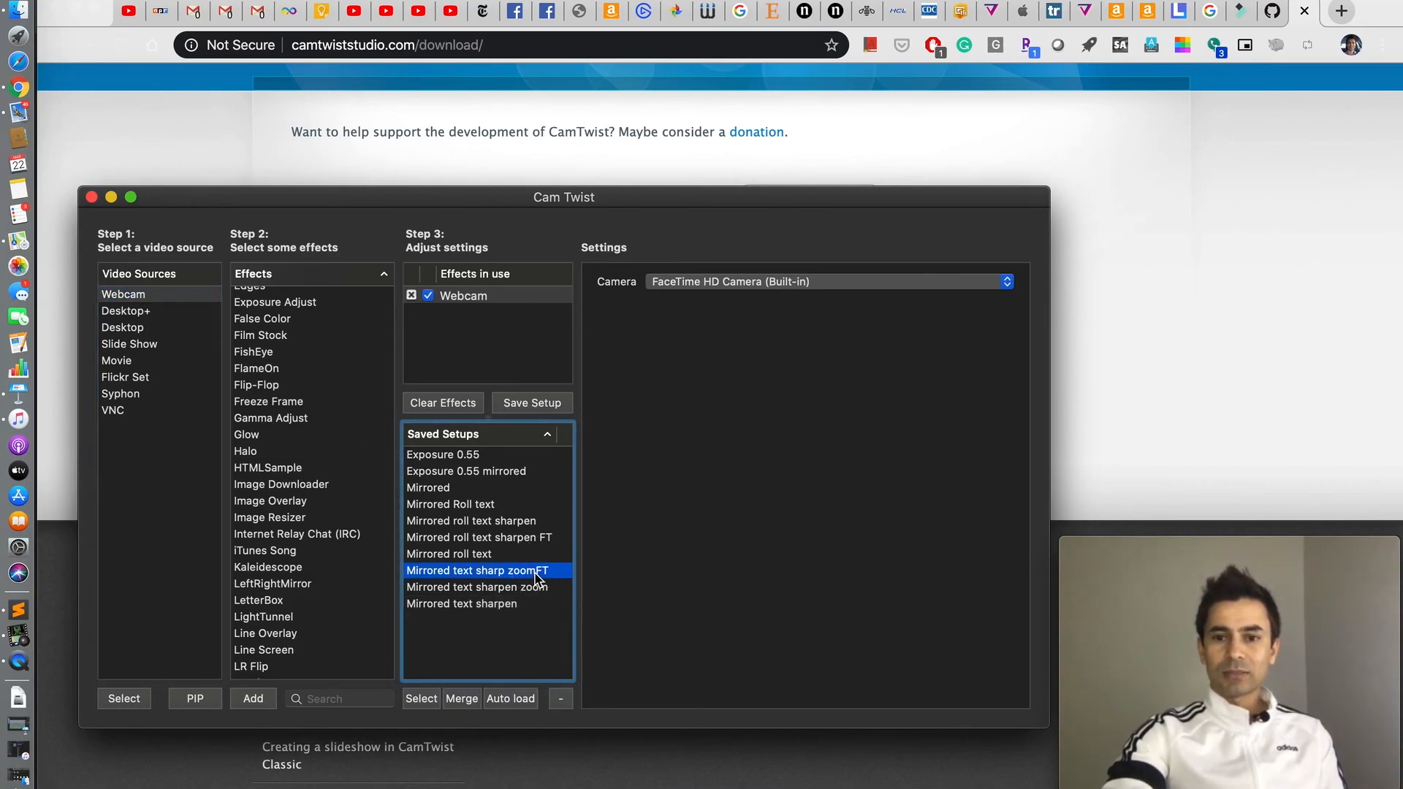
pyautogui.doubleClick(536, 575)
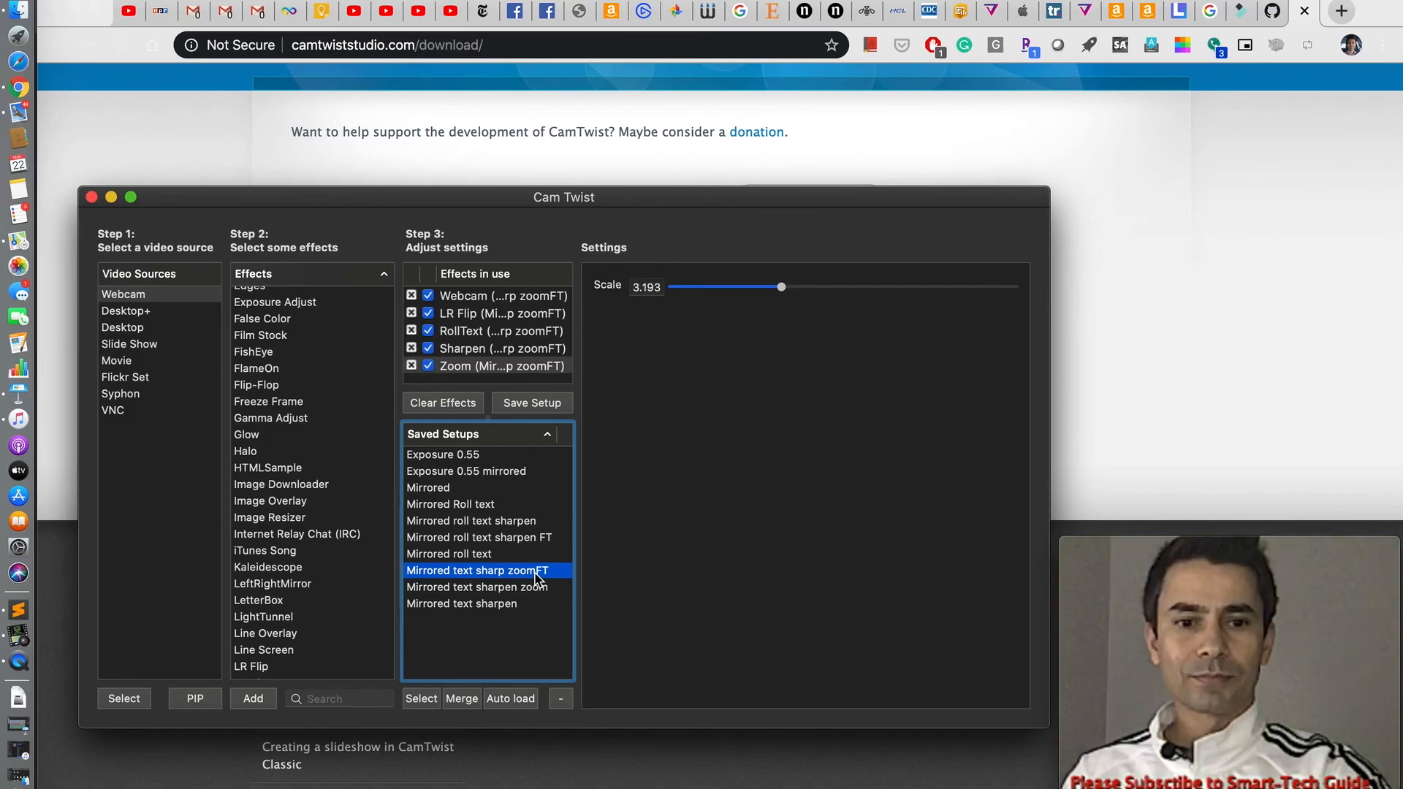